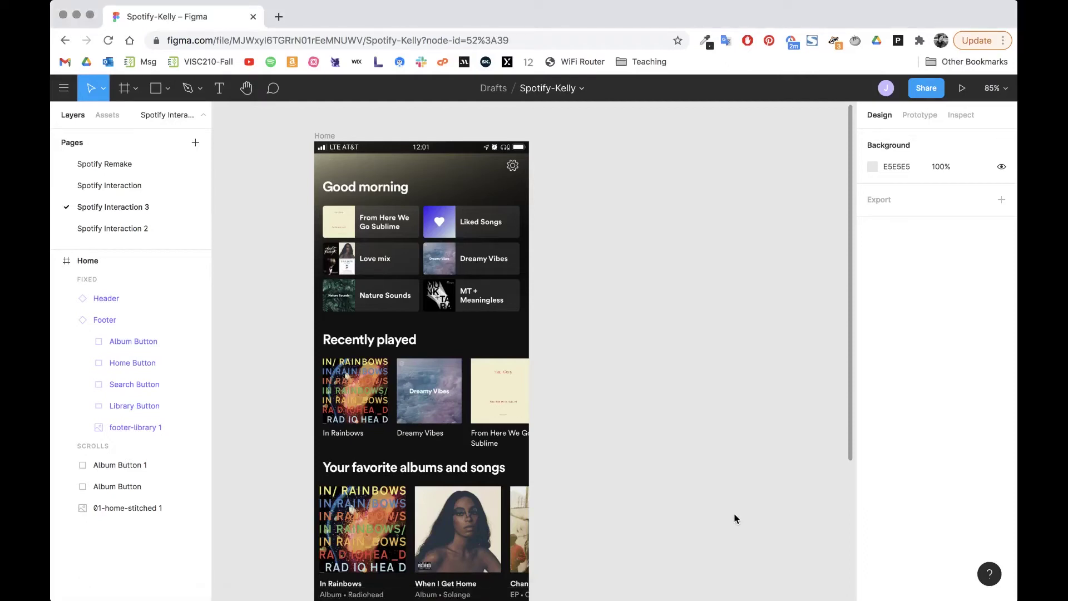
# Inspect the Home frame's footer bar and step through its child layers.
pyautogui.scroll(-3, 584, 365)
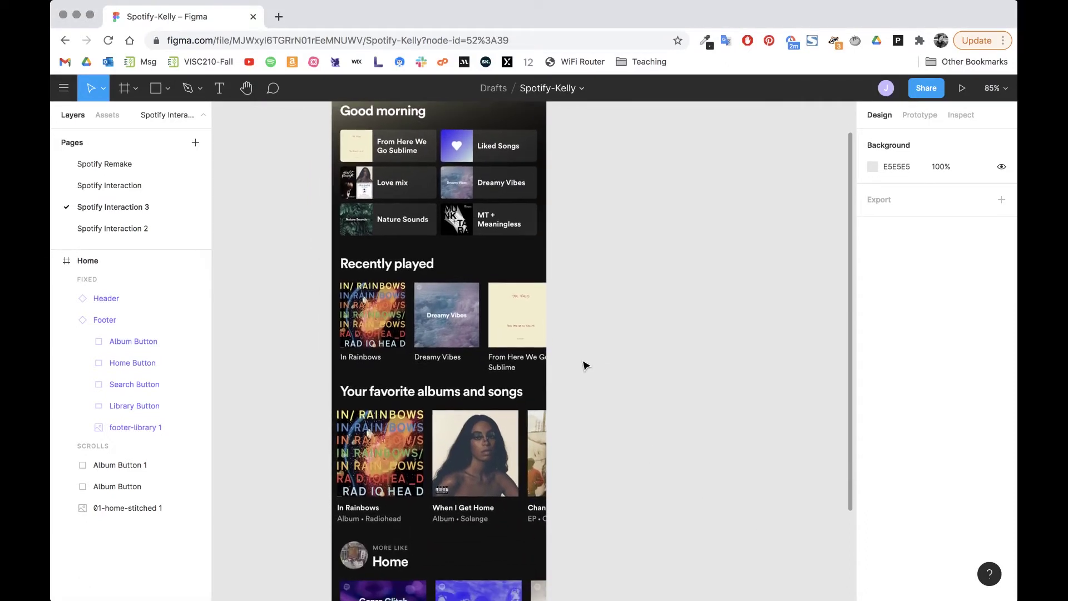
pyautogui.scroll(4, 473, 390)
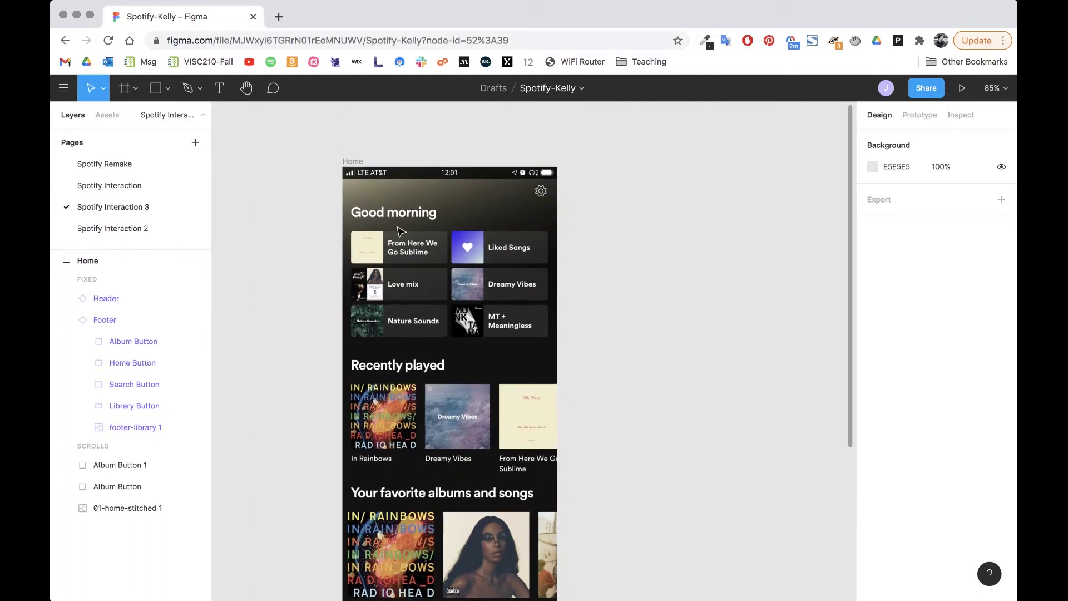
pyautogui.scroll(-2, 472, 426)
pyautogui.hscroll(1, 472, 426)
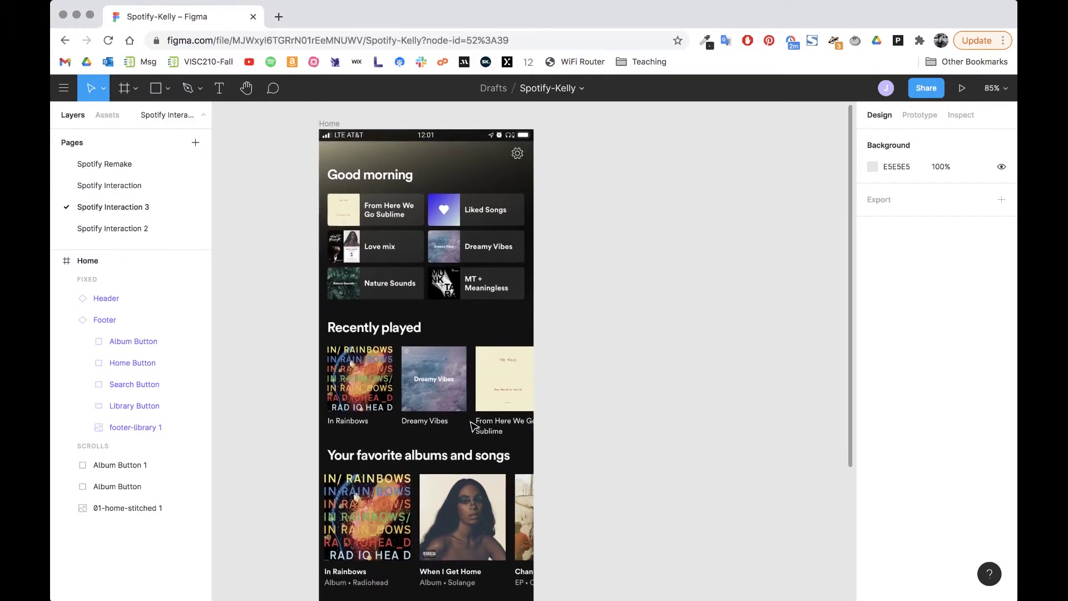
pyautogui.scroll(-10, 472, 426)
pyautogui.hscroll(1, 472, 426)
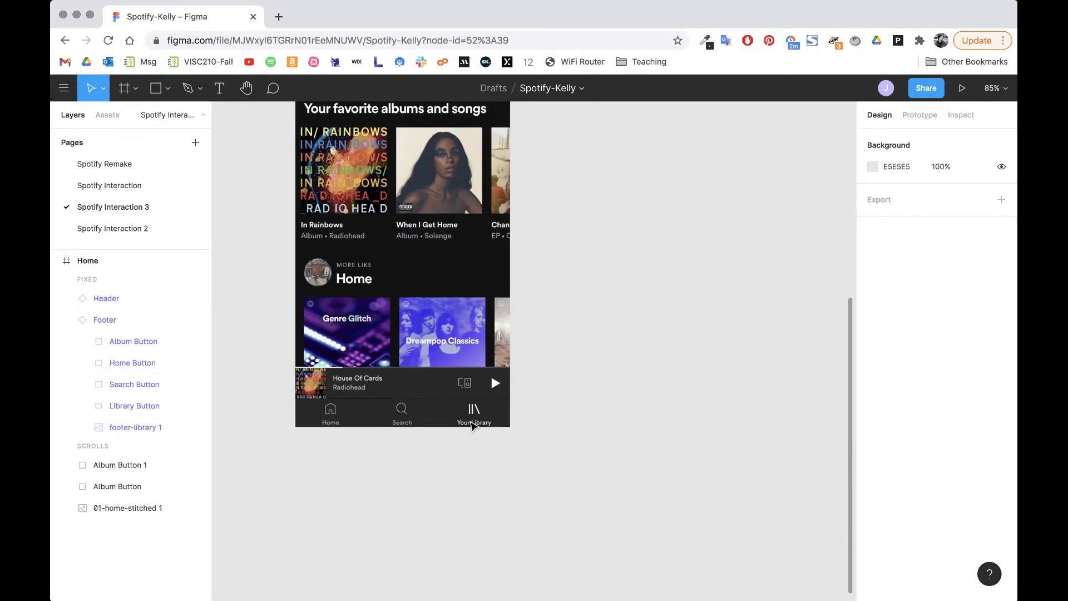
pyautogui.scroll(10, 479, 417)
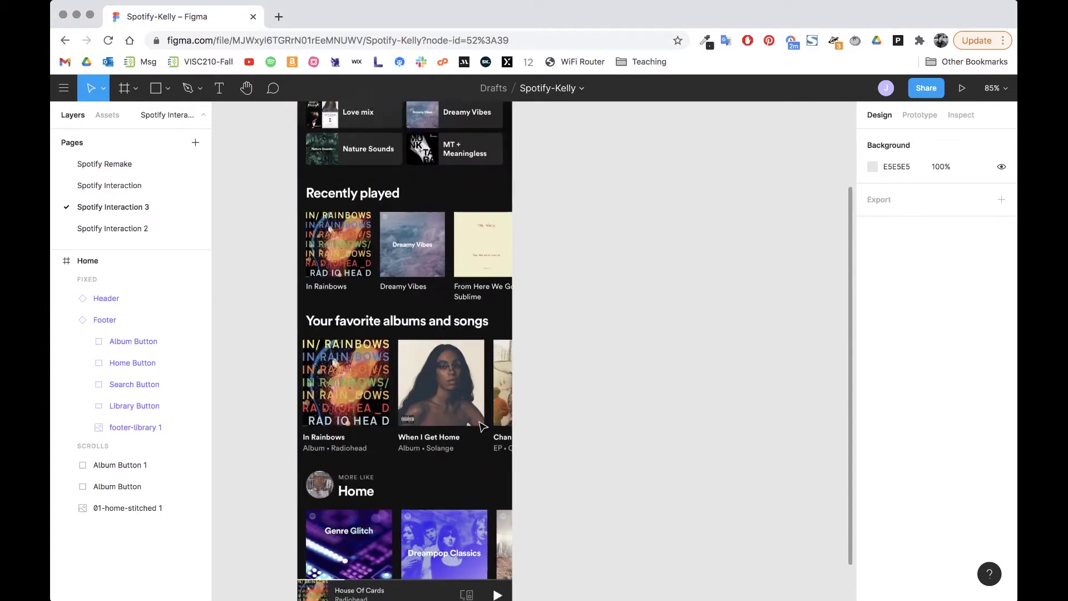
pyautogui.scroll(-10, 479, 426)
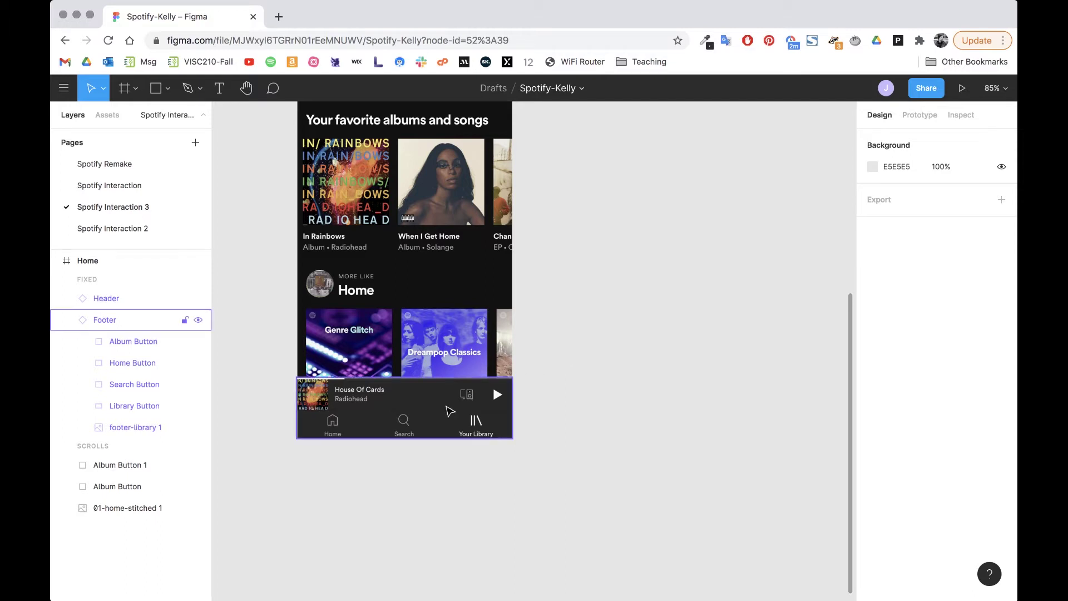
pyautogui.click(450, 412)
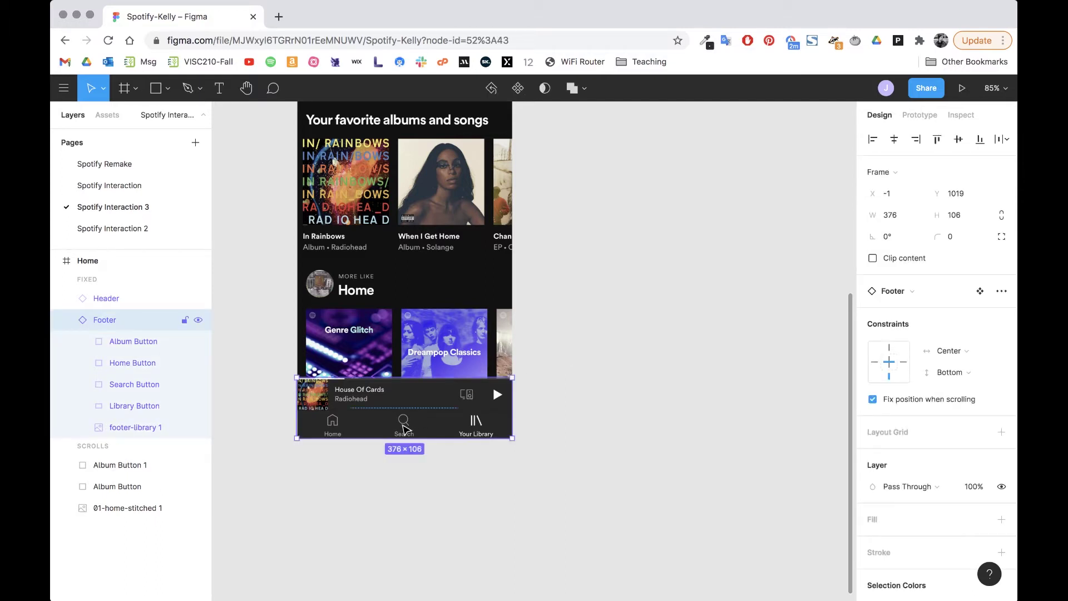
pyautogui.doubleClick(405, 428)
pyautogui.press('Tab')
pyautogui.press('Tab')
pyautogui.press('Tab')
pyautogui.press('Tab')
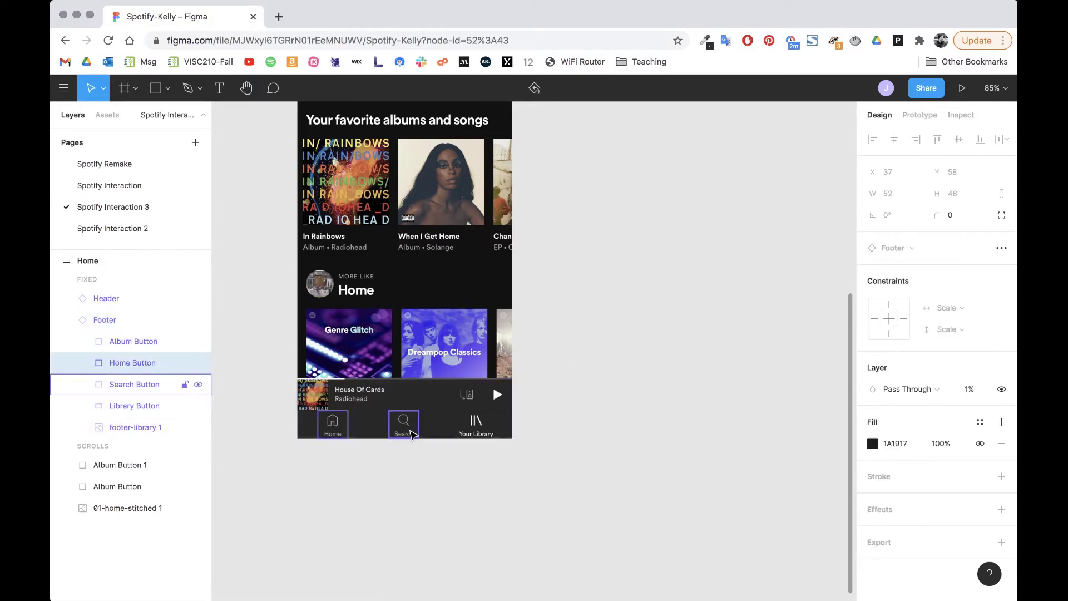
pyautogui.press('Tab')
pyautogui.press('Tab')
pyautogui.press('Tab')
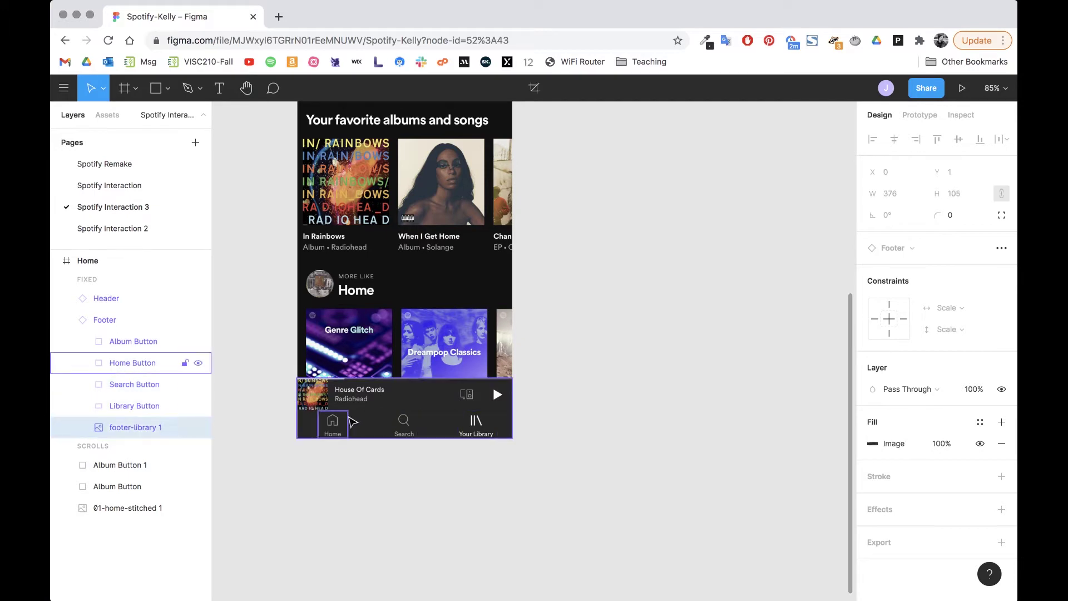
# Check the footer's Home button and album art button layers.
pyautogui.click(349, 418)
pyautogui.scroll(5, 544, 391)
pyautogui.scroll(-3, 543, 391)
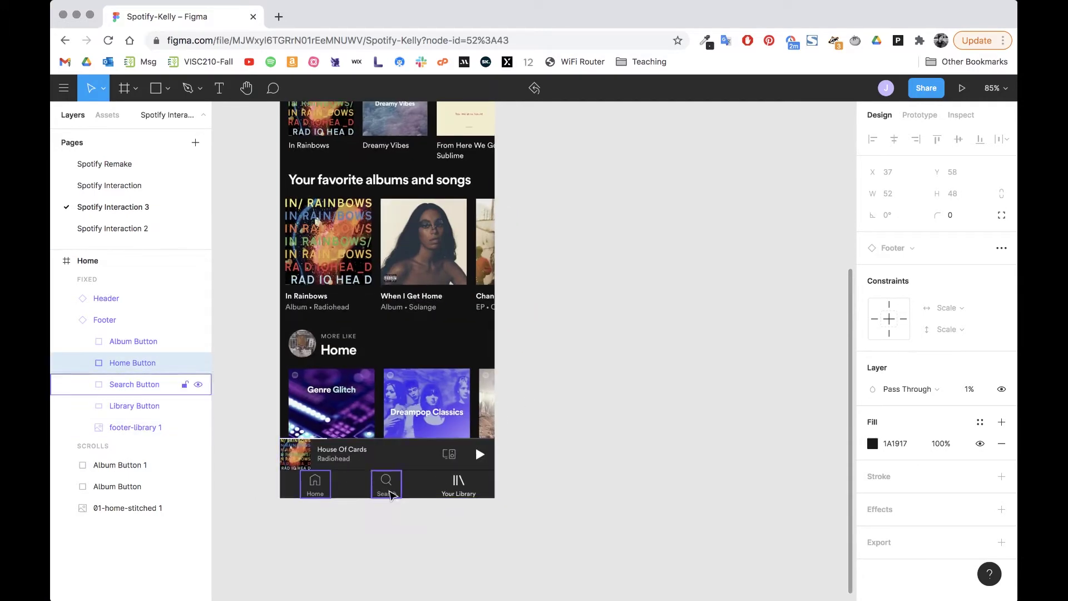
pyautogui.click(304, 458)
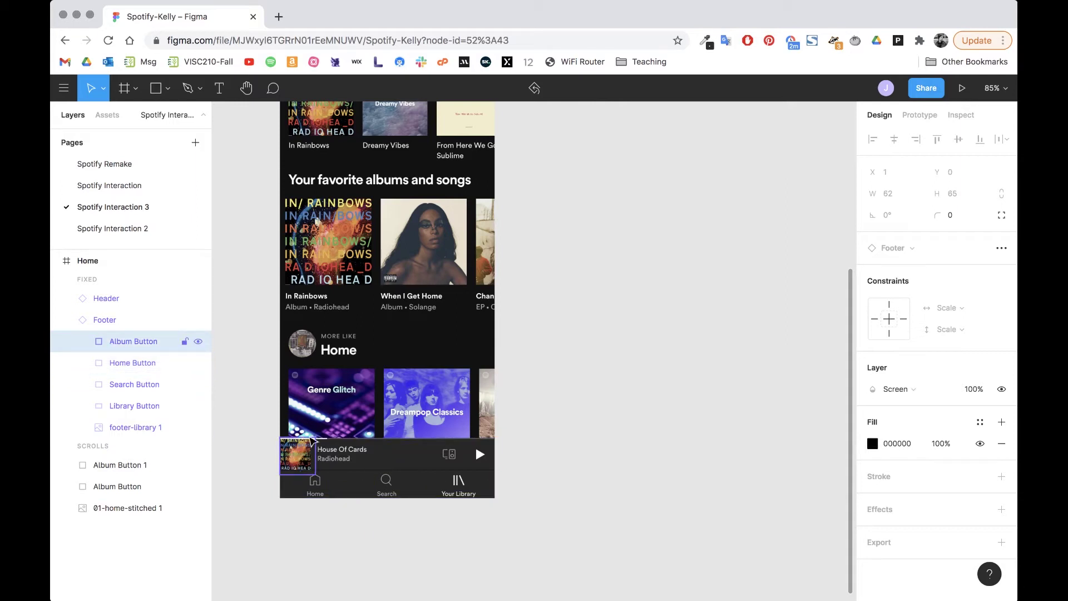
pyautogui.scroll(10, 333, 445)
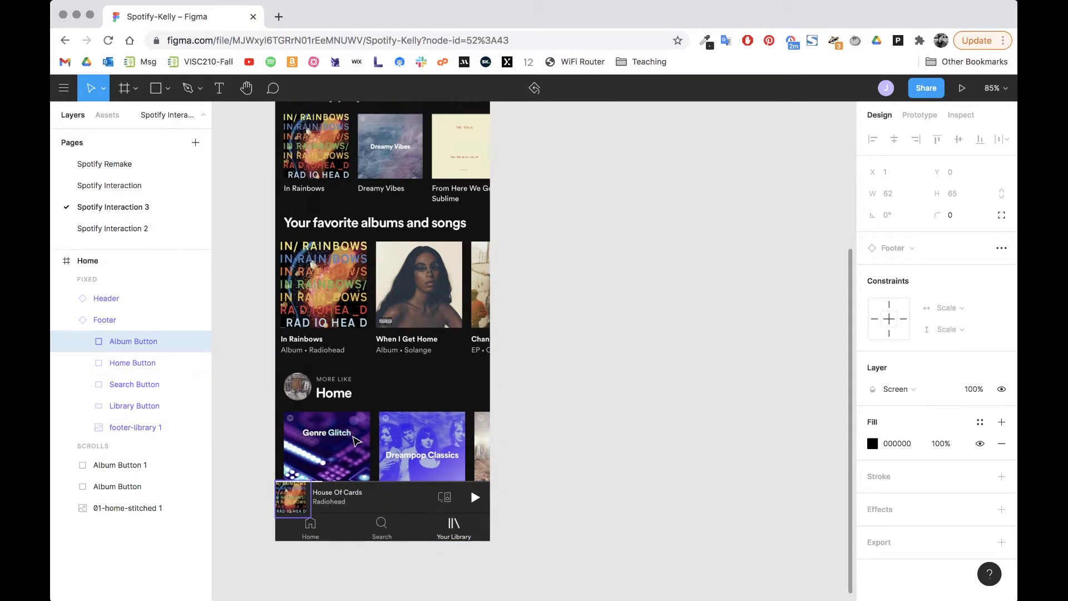
pyautogui.scroll(-3, 357, 441)
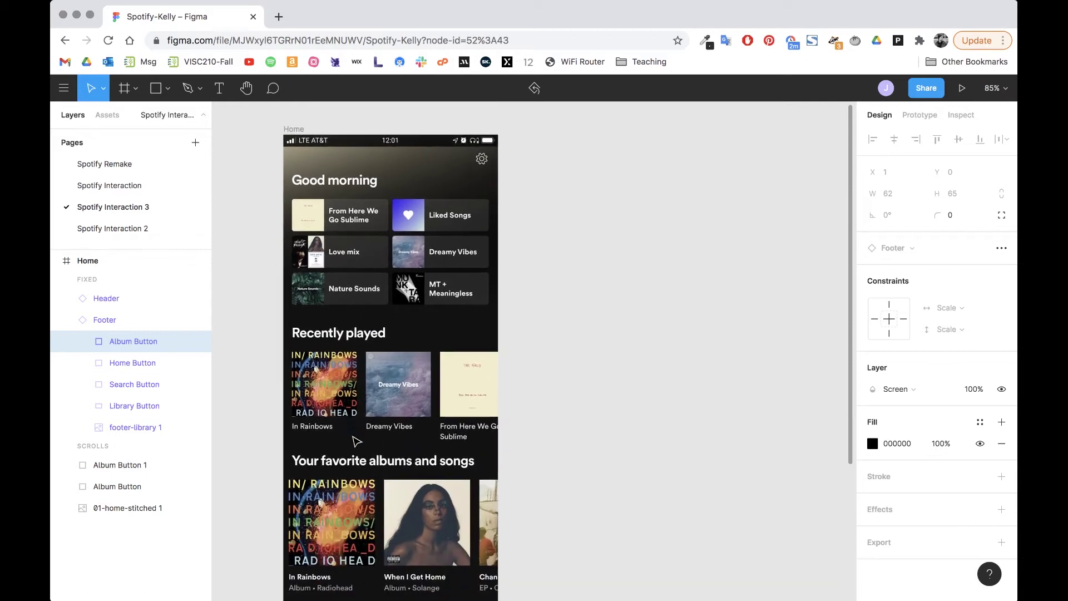
pyautogui.moveTo(420, 5)
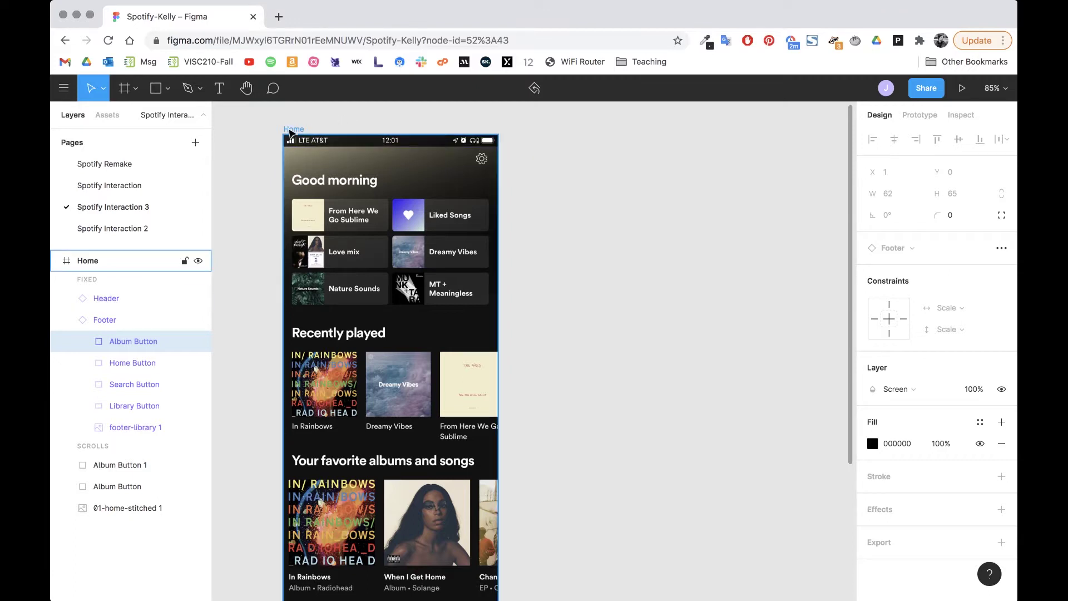
# Duplicate the Home frame twice so two copies sit beside the original.
pyautogui.click(293, 130)
pyautogui.scroll(-5, 726, 321)
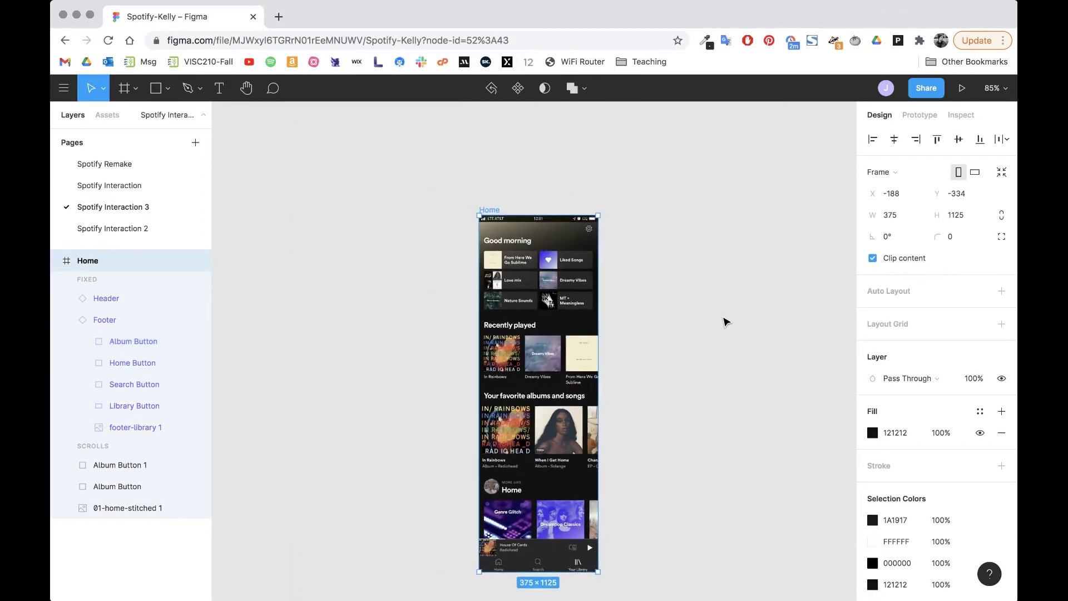
pyautogui.hscroll(4, 725, 321)
pyautogui.scroll(-2, 725, 321)
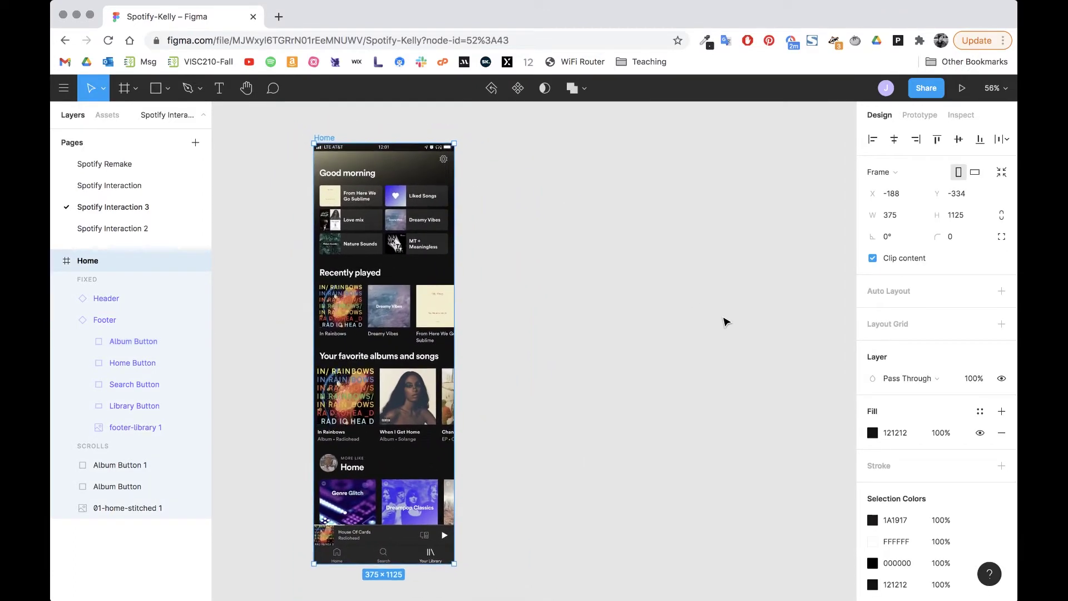
pyautogui.hotkey('ctrl', 'd')
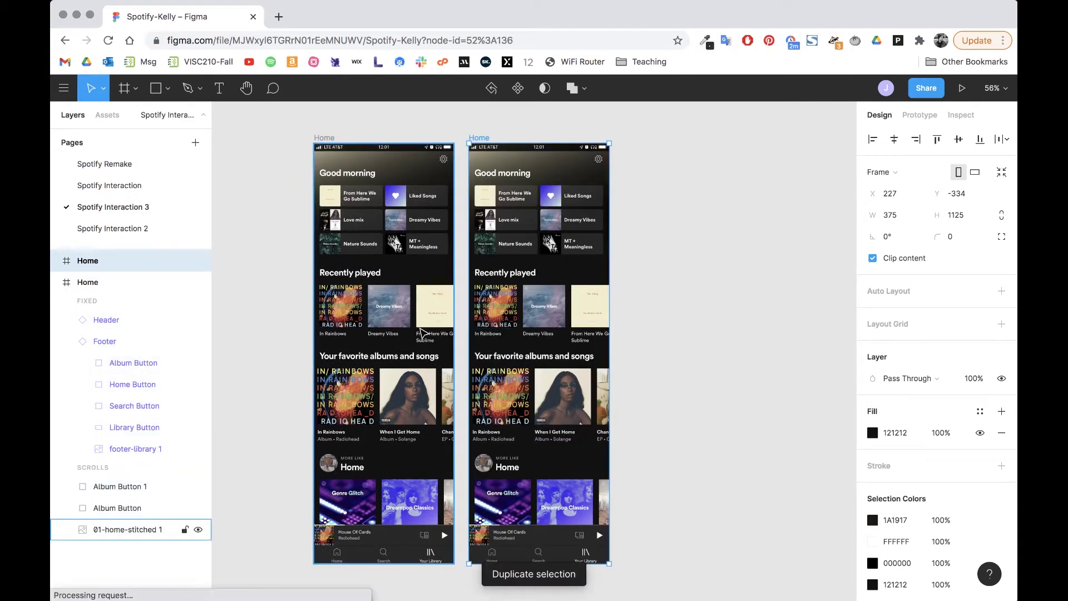
pyautogui.hotkey('ctrl', 'd')
pyautogui.click(808, 317)
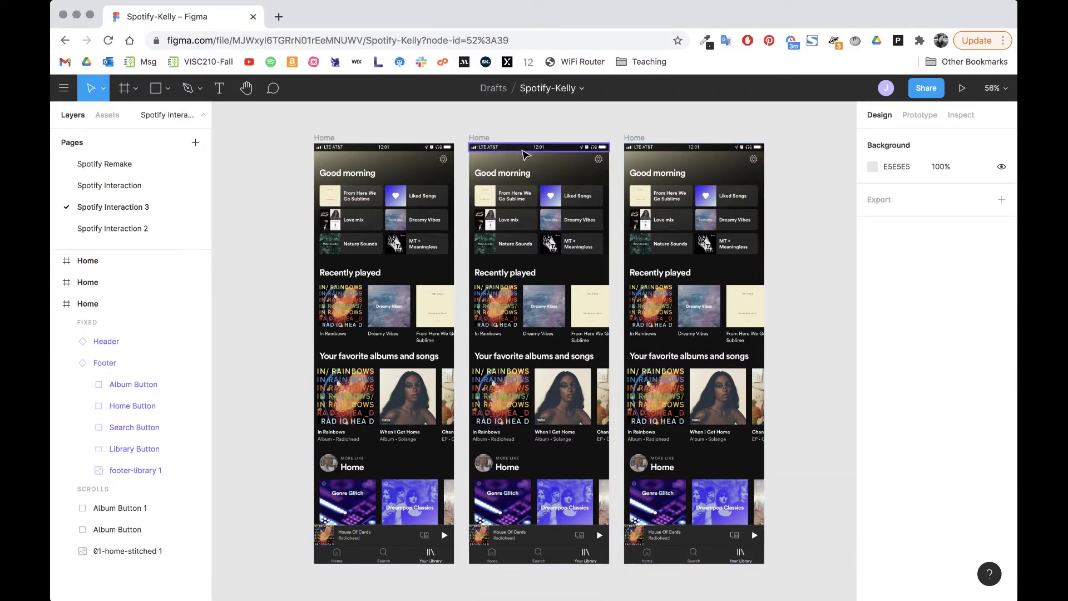
# Delete the two Home copies by mistake, then undo to restore them.
pyautogui.click(537, 243)
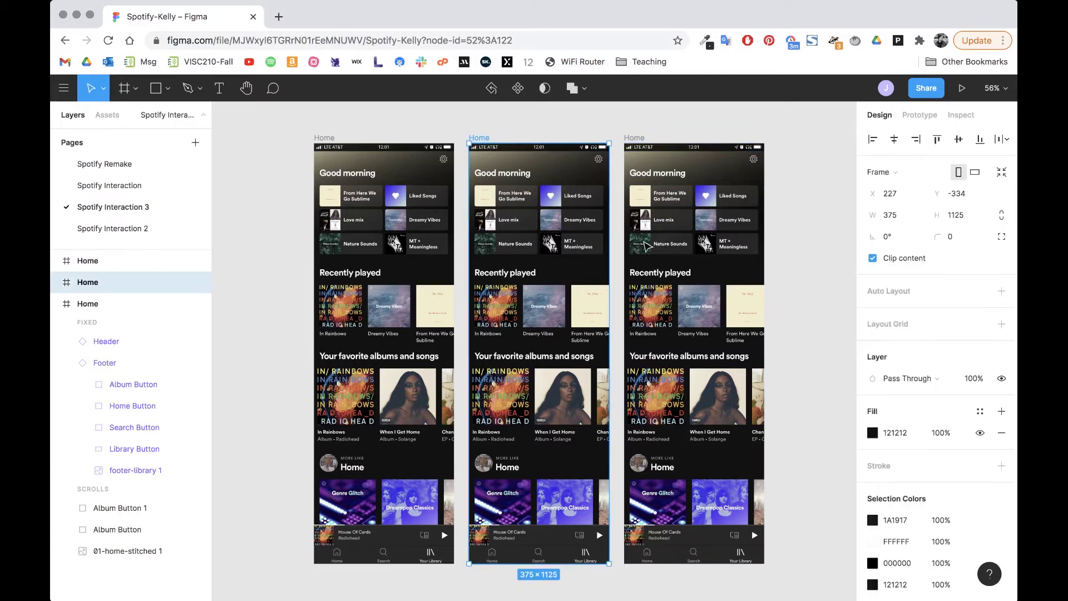
pyautogui.keyDown('shift'); pyautogui.click(647, 247); pyautogui.keyUp('shift')
pyautogui.press('Delete')
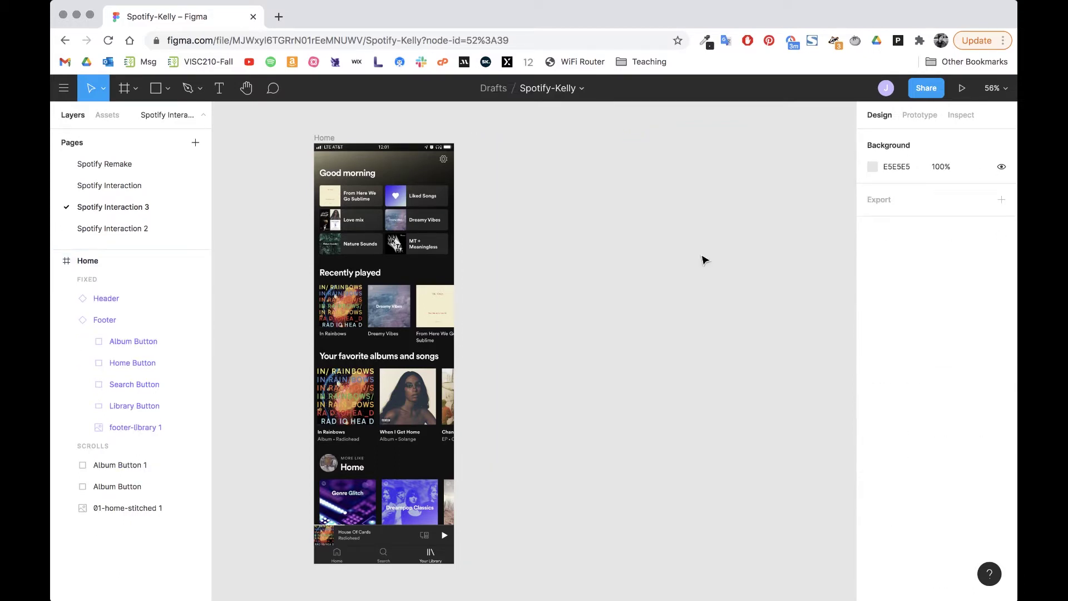
pyautogui.press('super+z')
pyautogui.press('Escape')
# Remove the screenshot image from the middle and right Home copies.
pyautogui.click(536, 261)
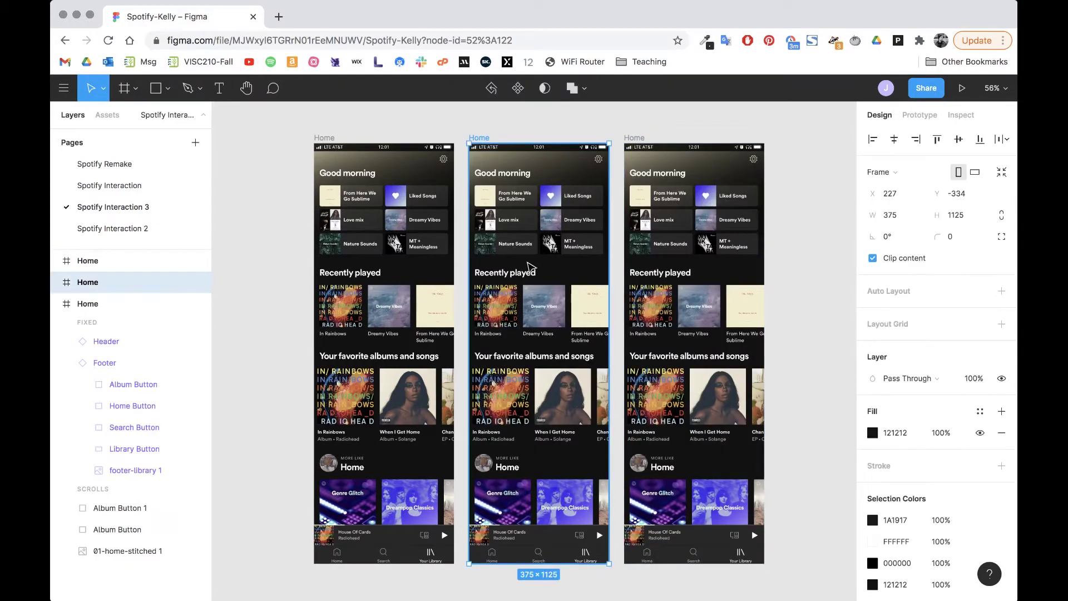
pyautogui.doubleClick(535, 266)
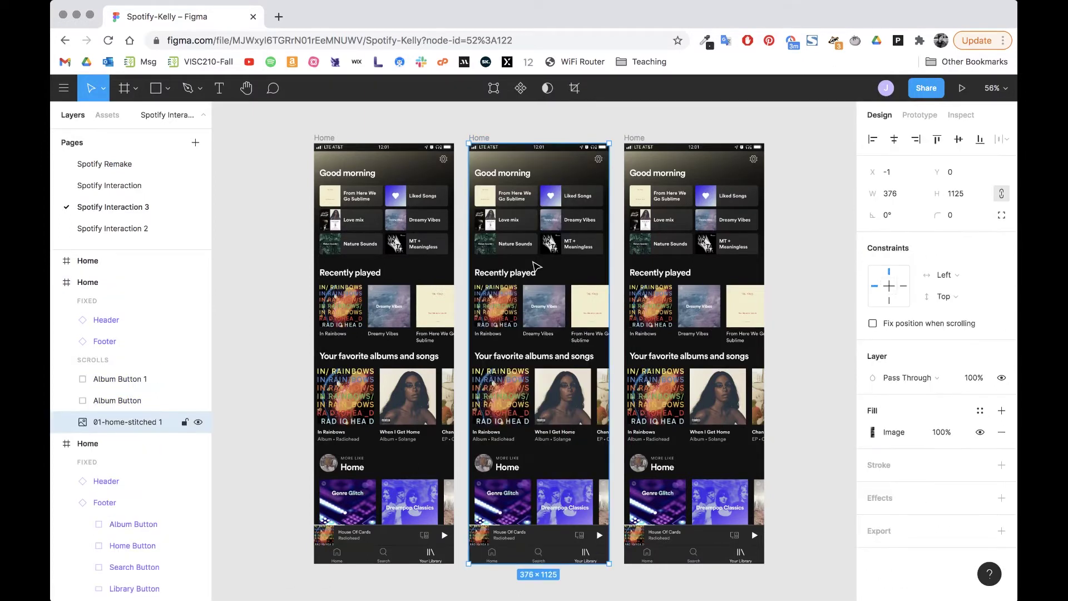
pyautogui.doubleClick(542, 261)
pyautogui.press('Delete')
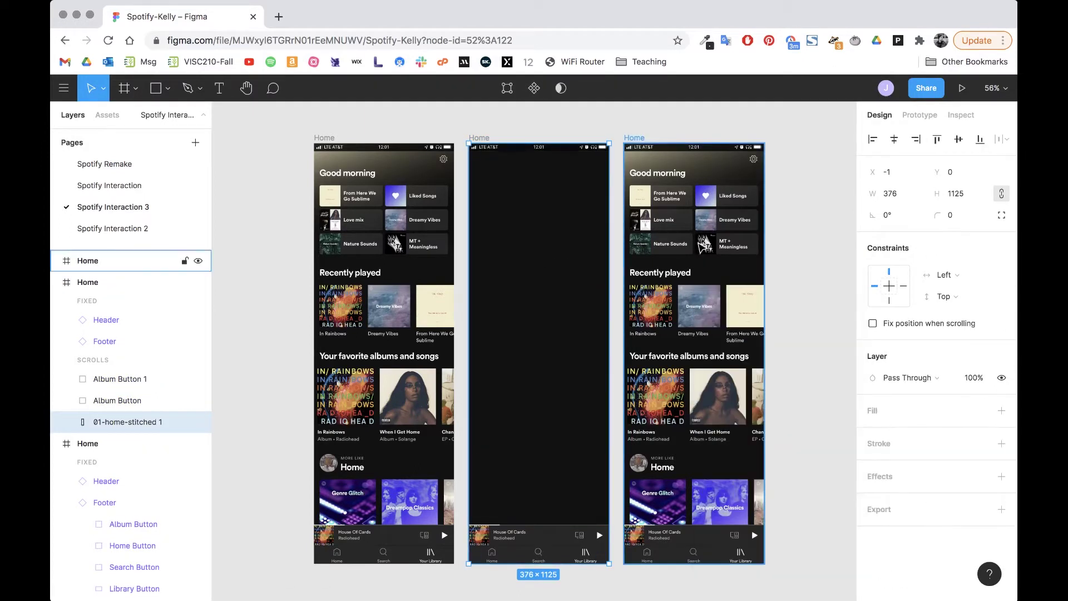
pyautogui.doubleClick(700, 248)
pyautogui.press('Delete')
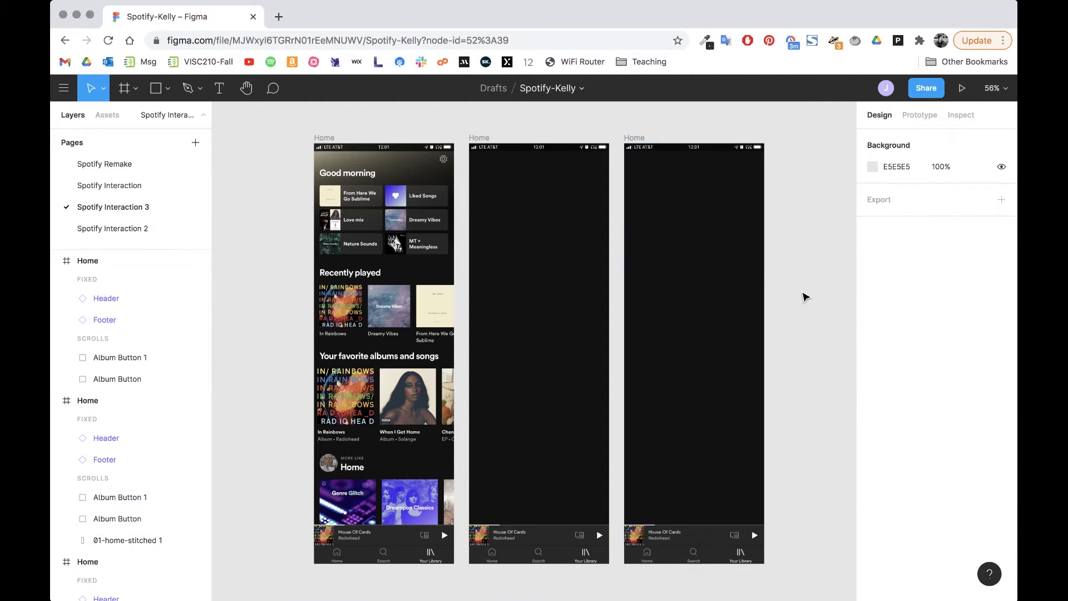
pyautogui.click(480, 139)
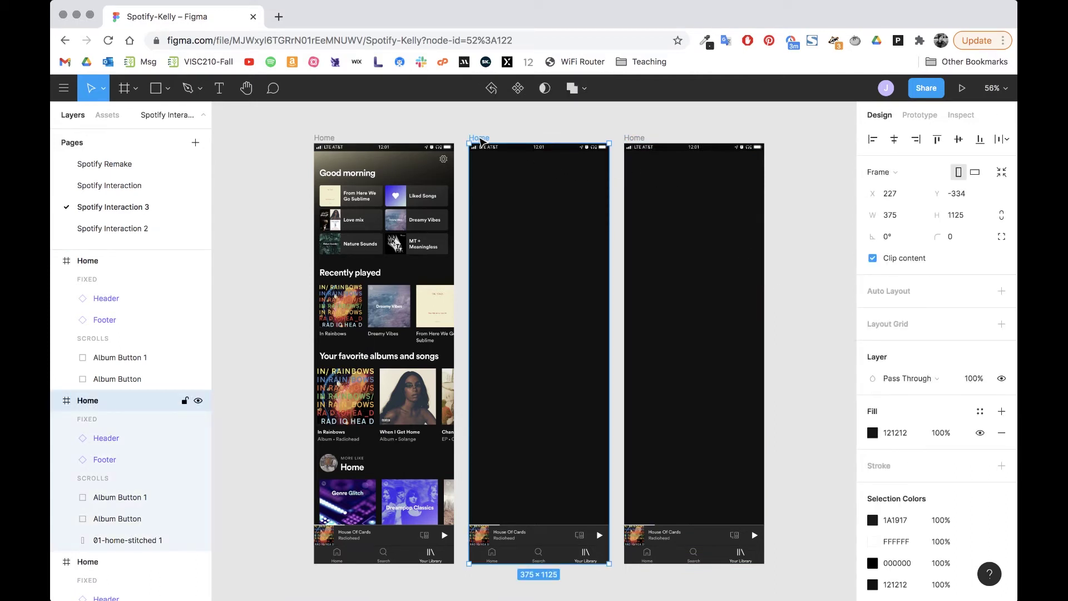
# Rename the two blank copies to Search and Library.
pyautogui.press('super+r')
pyautogui.press('ctrl+super+d')
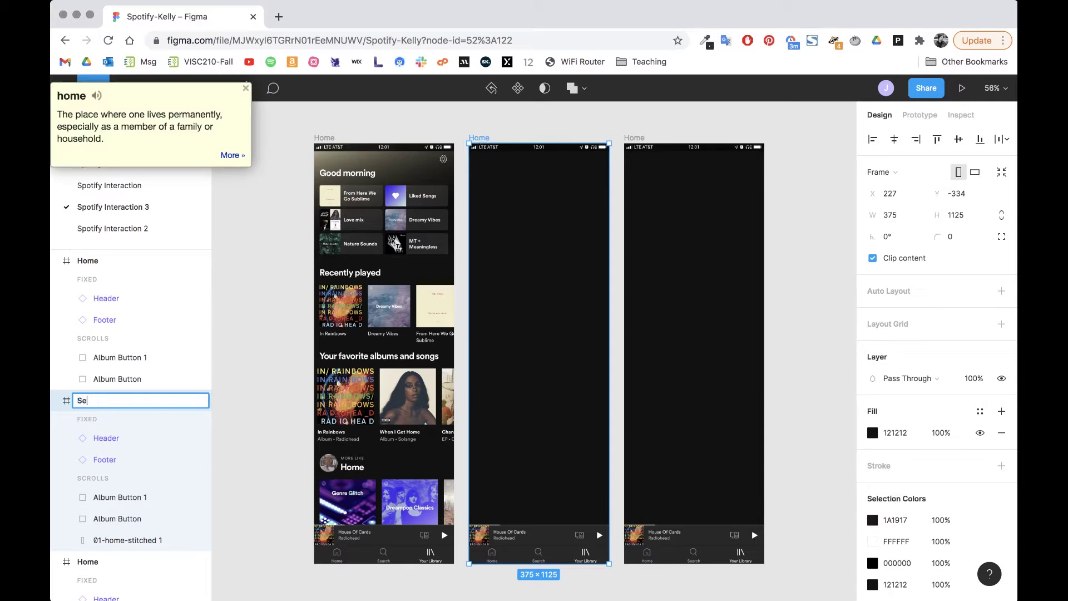
pyautogui.write('Search')
pyautogui.press('Return')
pyautogui.click(637, 140)
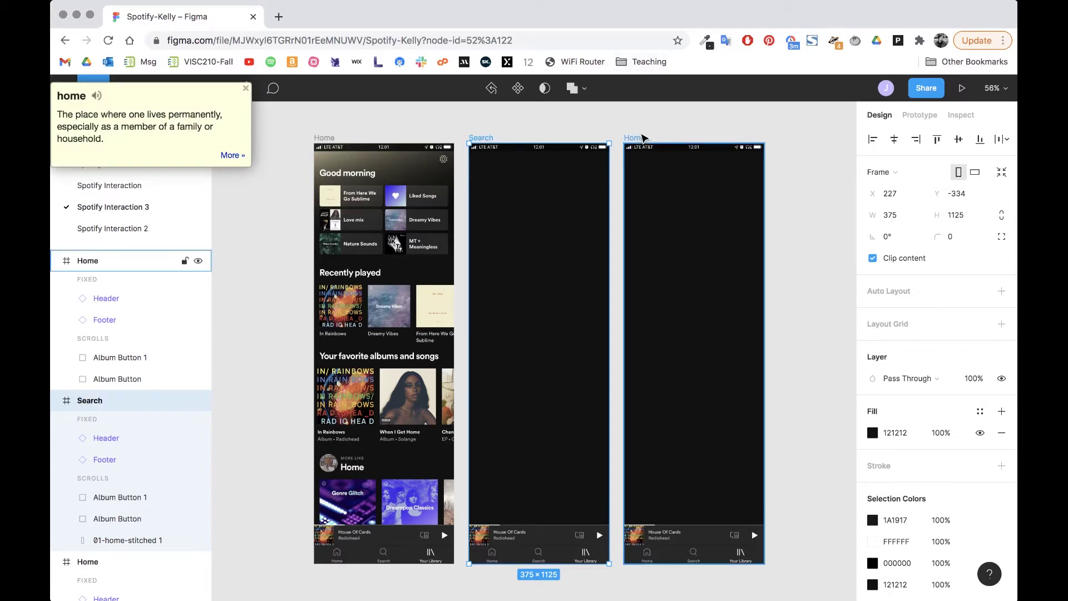
pyautogui.click(638, 139)
pyautogui.press('super+r')
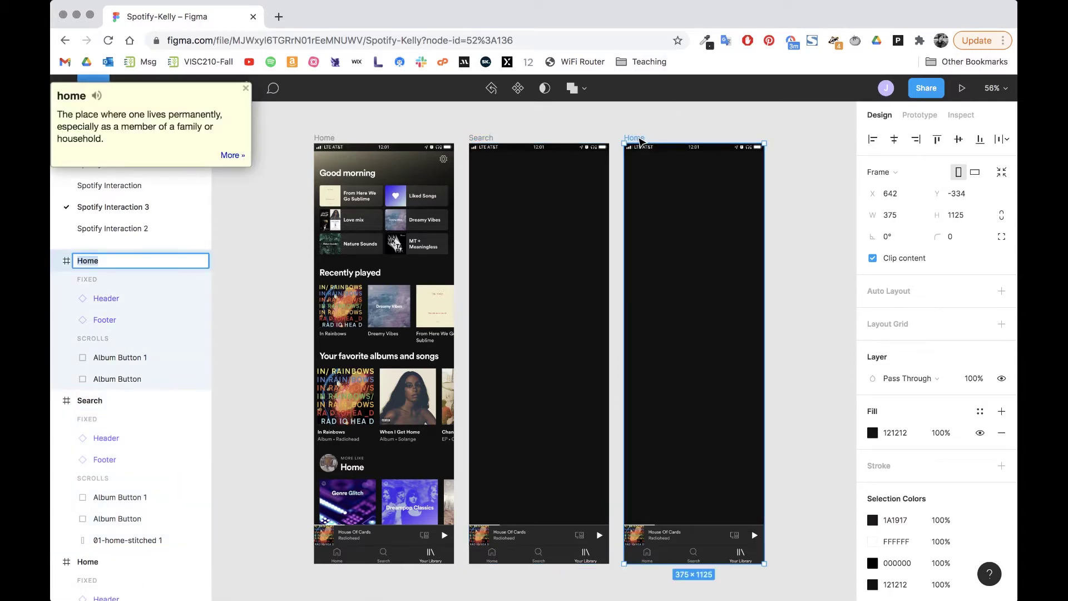
pyautogui.write('Library')
pyautogui.press('Return')
# Duplicate the Library frame and name the new copy Song.
pyautogui.click(844, 353)
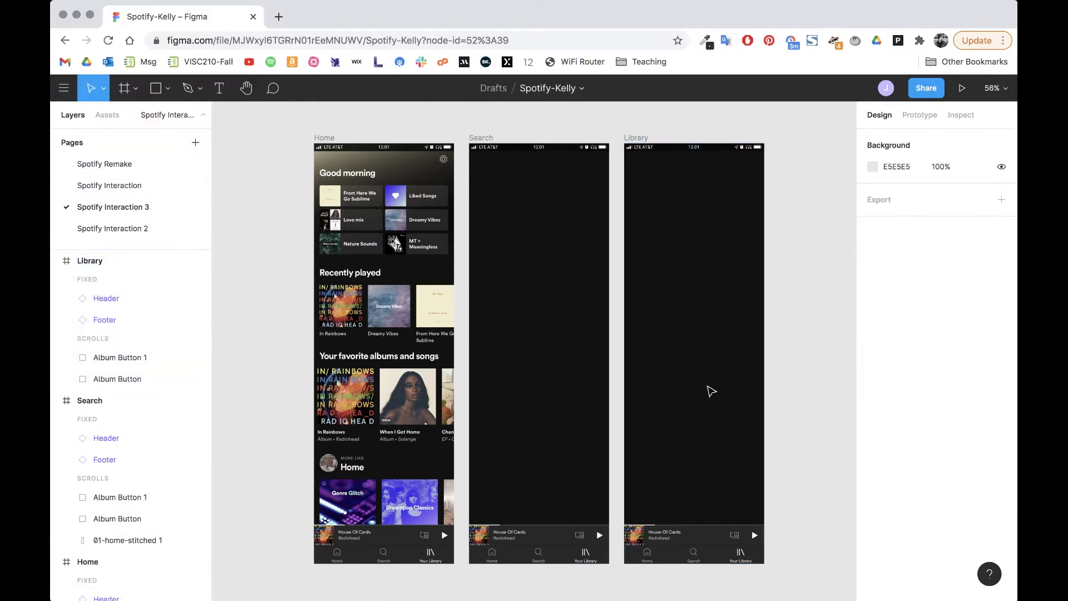
pyautogui.hscroll(5, 711, 391)
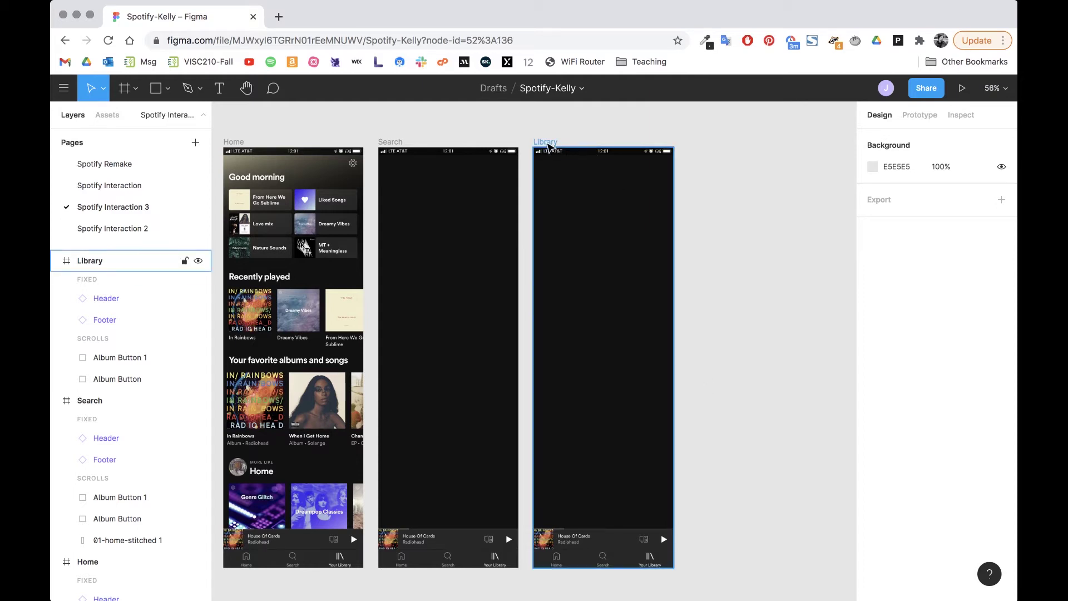
pyautogui.click(548, 146)
pyautogui.press('super+d')
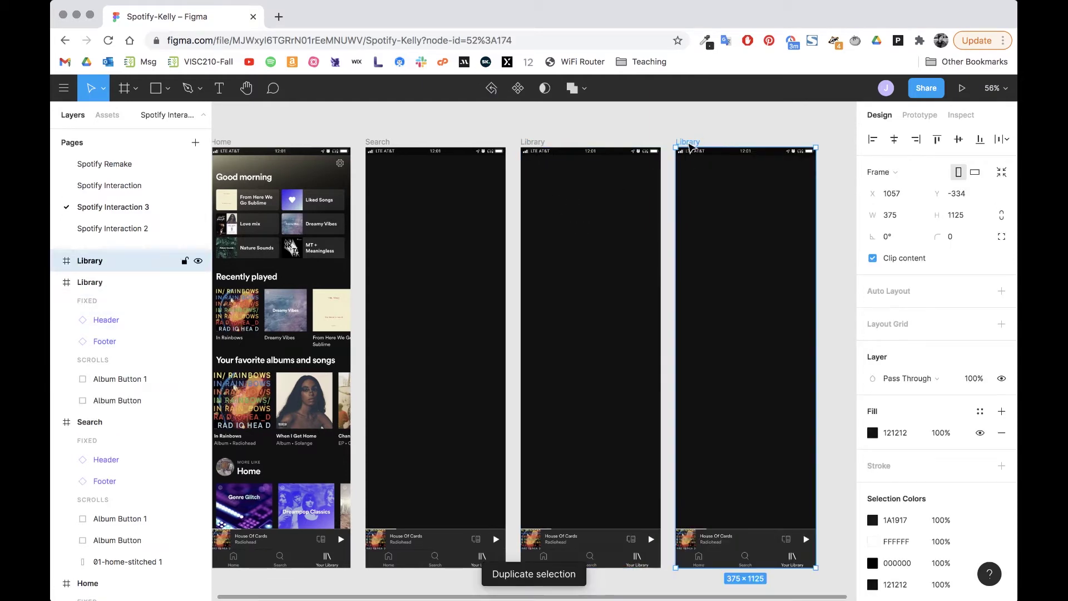
pyautogui.press('super+r')
pyautogui.press('ctrl+super+d')
pyautogui.write('Son')
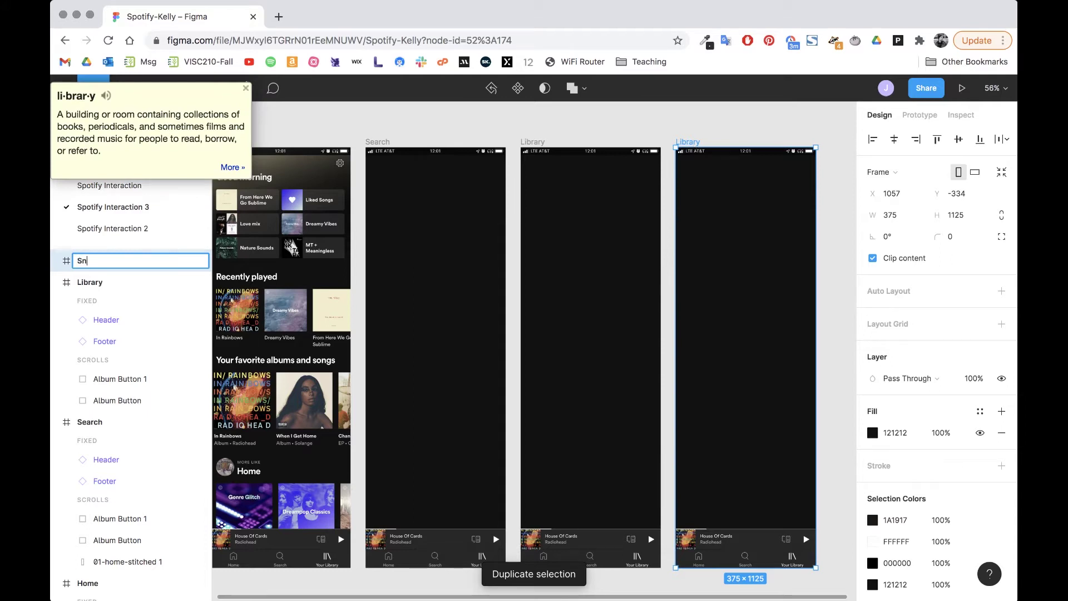
pyautogui.press('BackSpace')
pyautogui.write('ong')
pyautogui.press('Return')
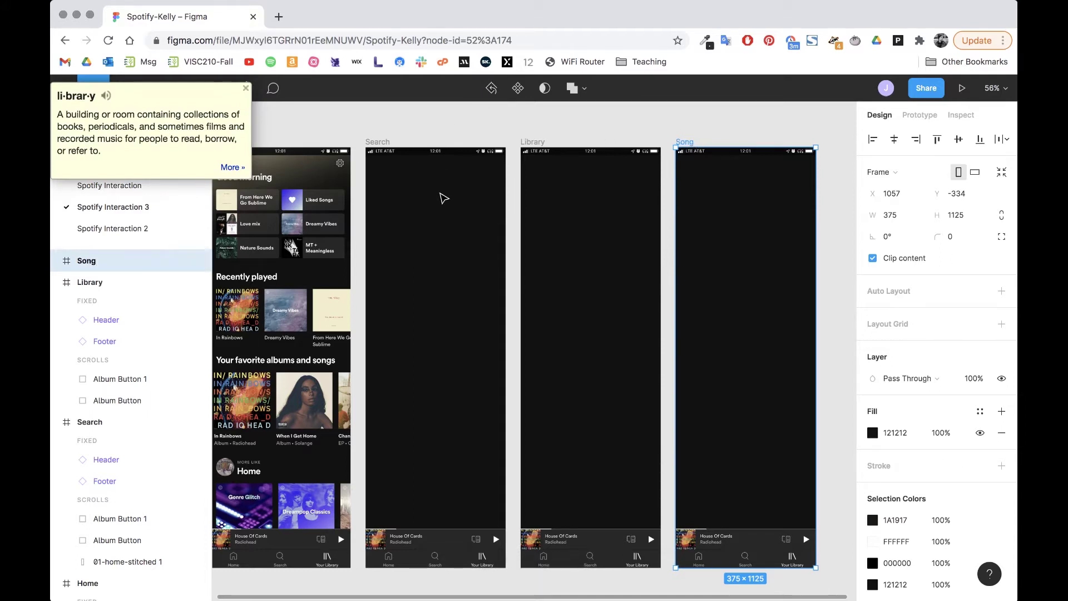
pyautogui.hscroll(-3, 443, 198)
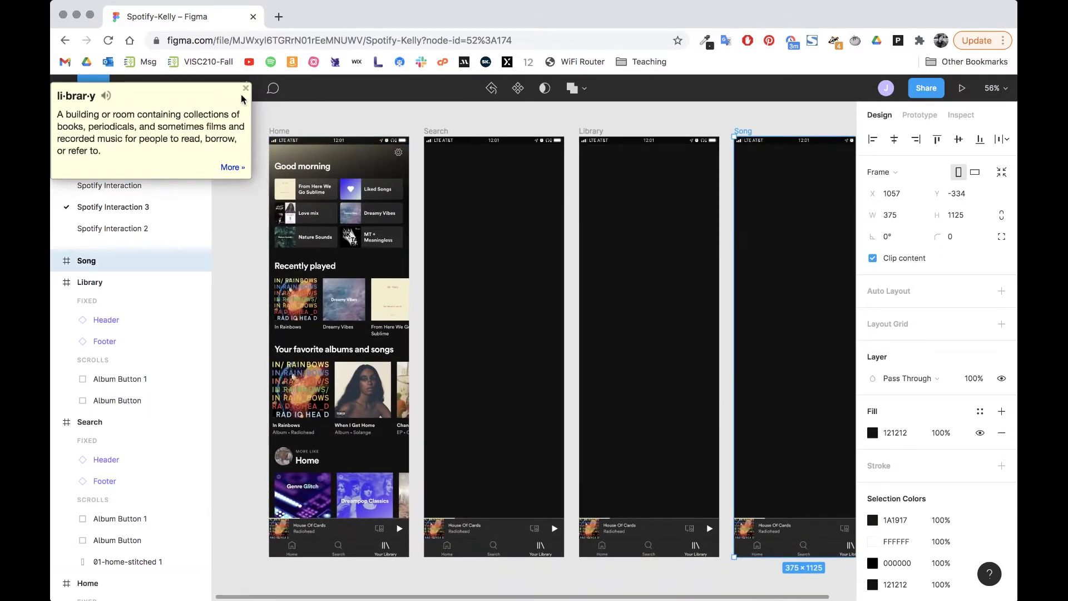
# Close the dictionary popup and delete the Album Button and Album Button 1 hotspots from Search.
pyautogui.click(245, 88)
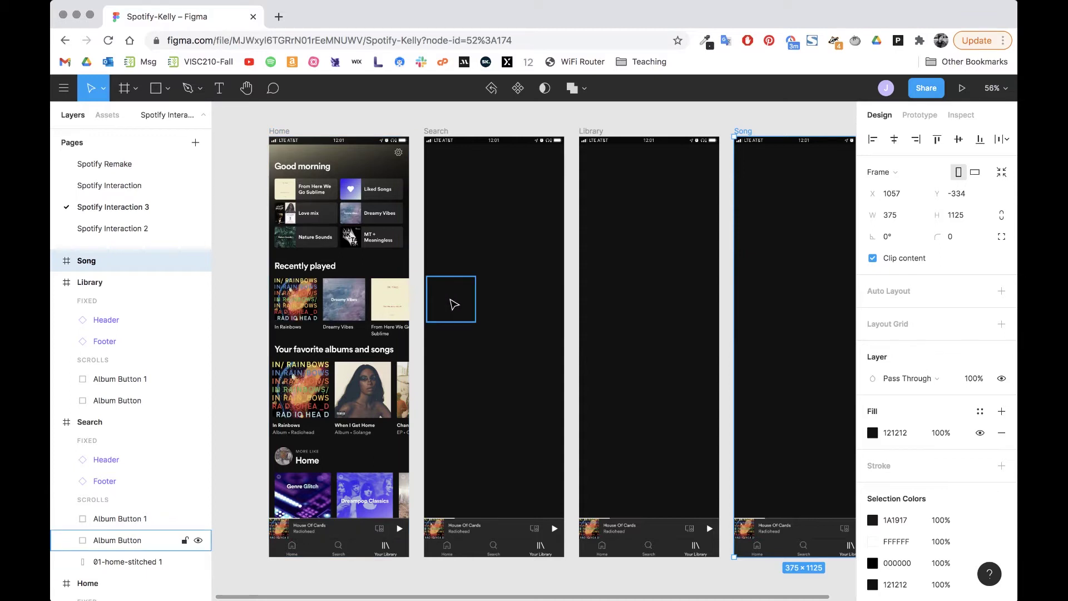
pyautogui.click(455, 311)
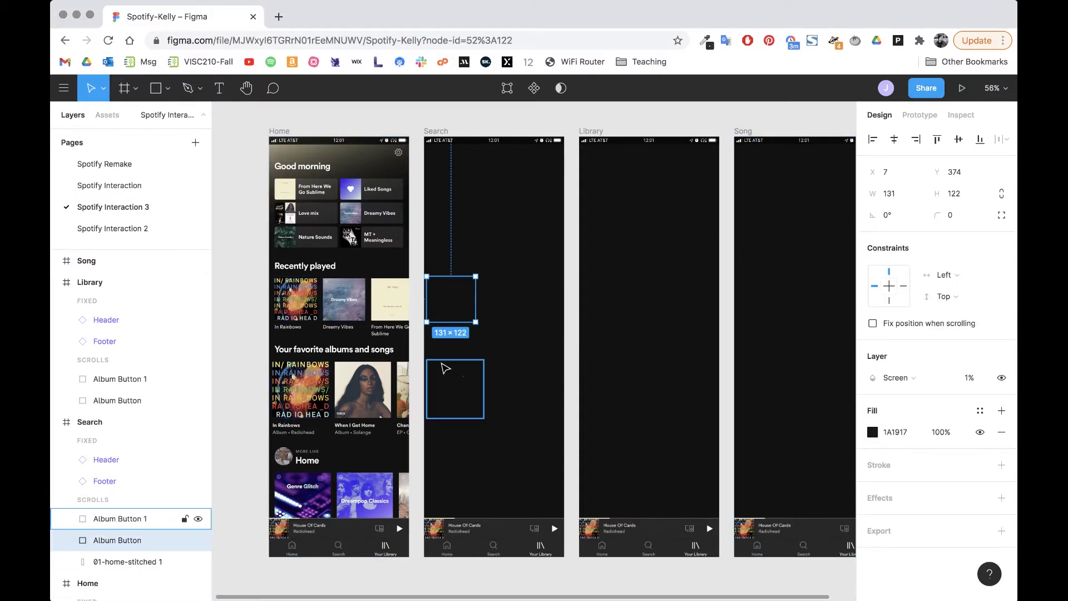
pyautogui.press('Delete')
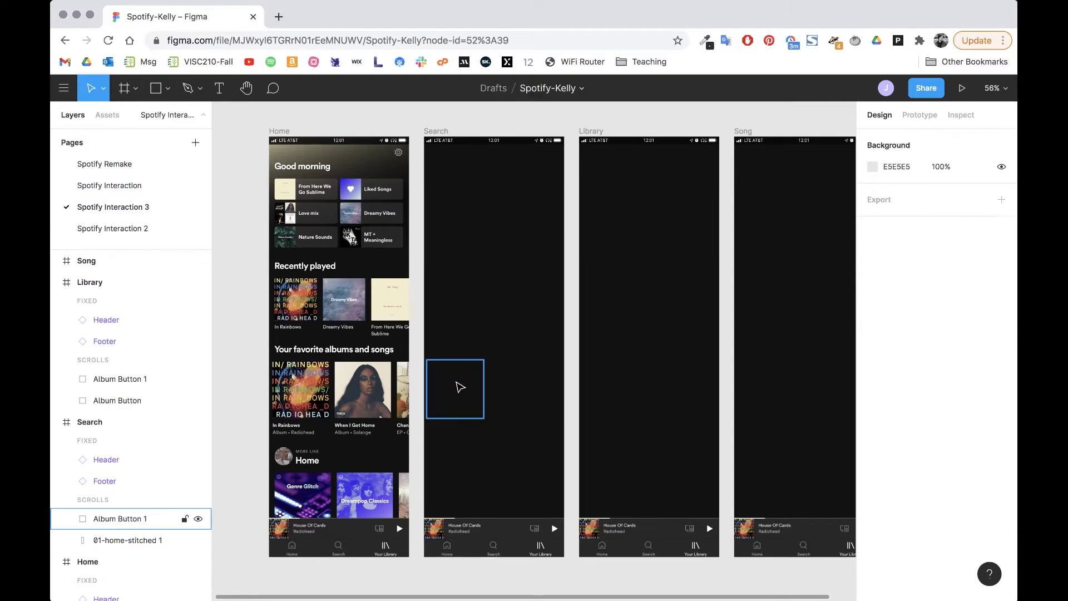
pyautogui.click(460, 382)
pyautogui.press('Delete')
# Delete both leftover hotspots from the Library frame and from the Song frame.
pyautogui.click(625, 400)
pyautogui.keyDown('shift'); pyautogui.click(619, 310); pyautogui.keyUp('shift')
pyautogui.press('Delete')
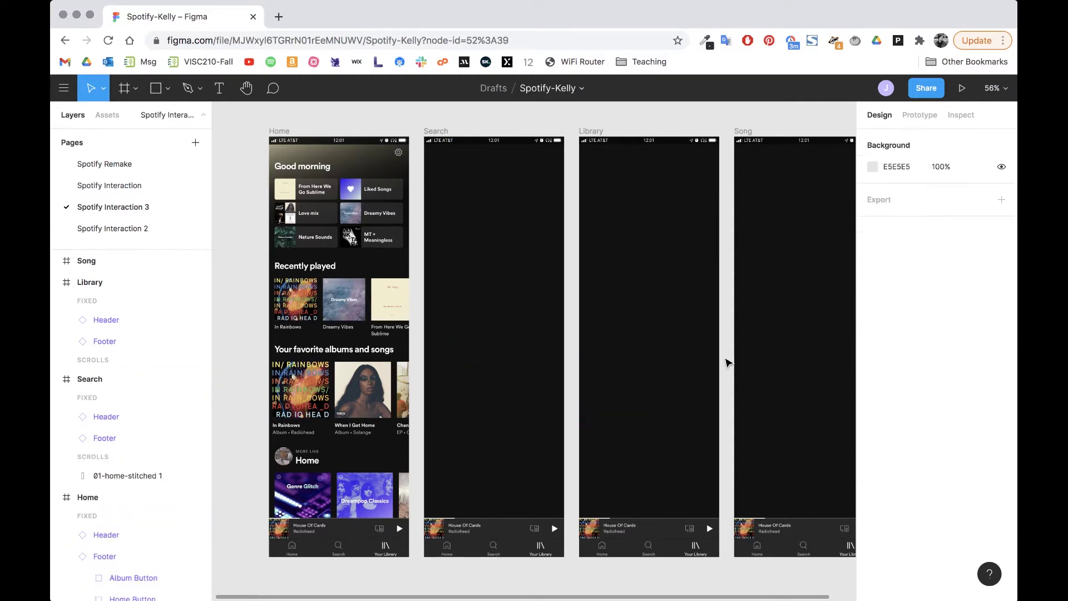
pyautogui.click(757, 410)
pyautogui.keyDown('shift'); pyautogui.click(762, 310); pyautogui.keyUp('shift')
pyautogui.press('Delete')
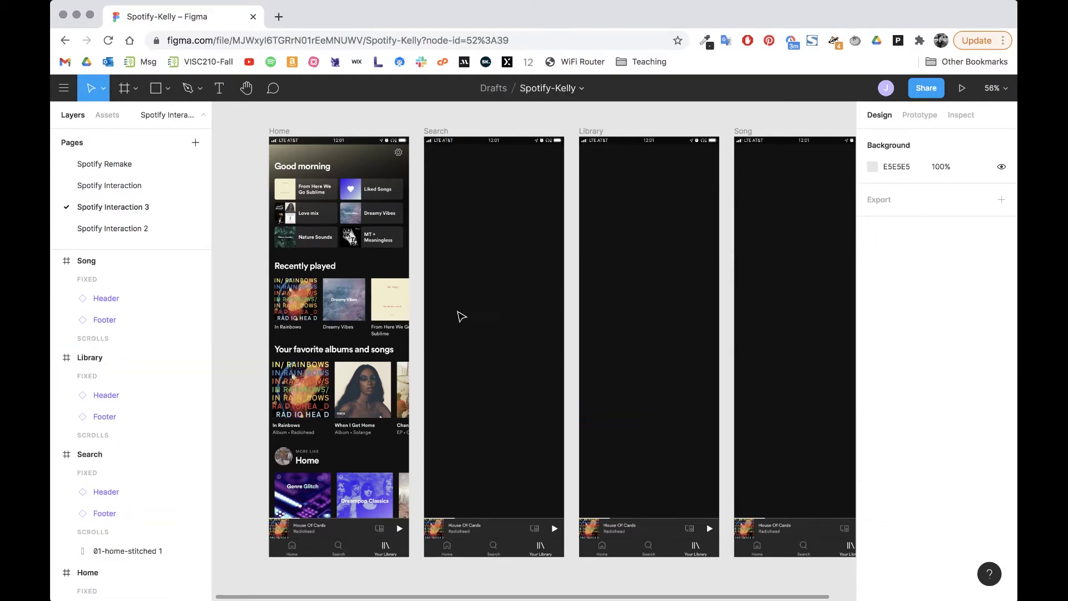
pyautogui.click(337, 343)
pyautogui.press('super+Tab')
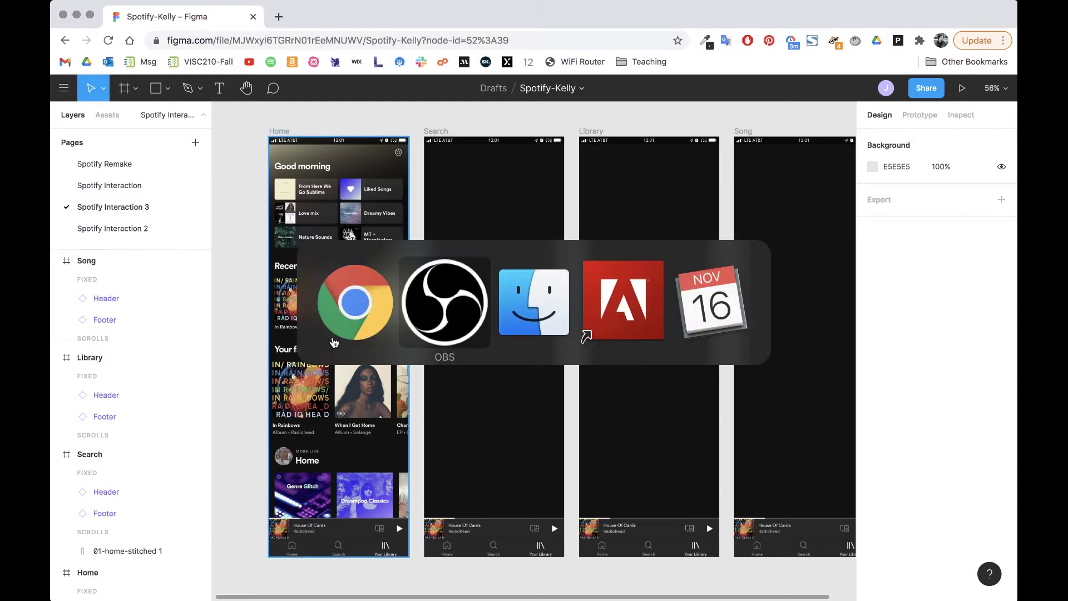
# Open the Stitched folder in Finder, preview the search images, and drag 02-search-stitched.png into Figma.
pyautogui.click(516, 300)
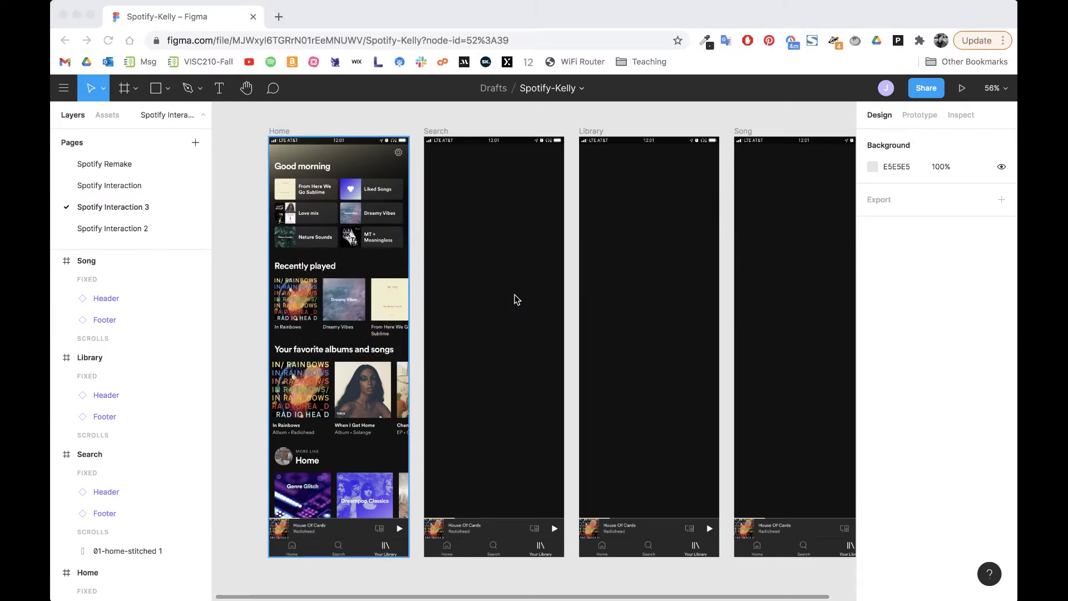
pyautogui.press('F11')
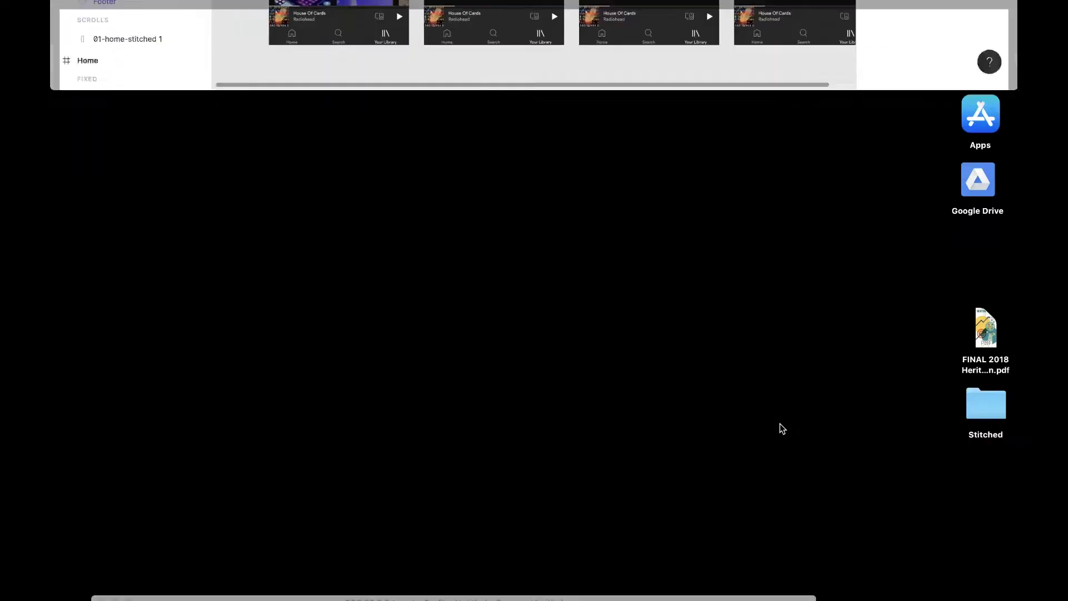
pyautogui.doubleClick(985, 409)
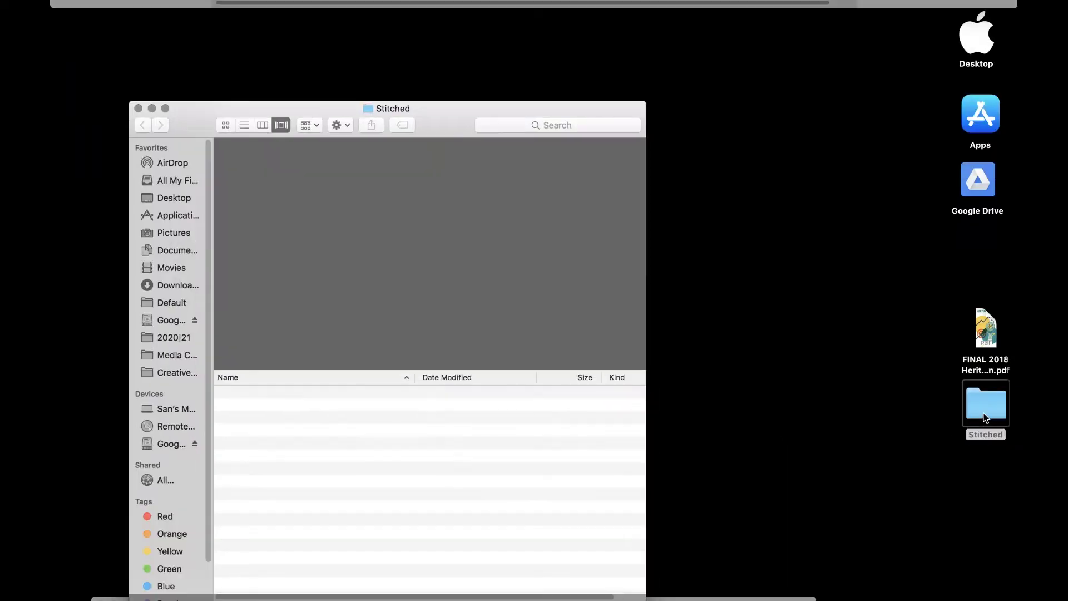
pyautogui.press('Down')
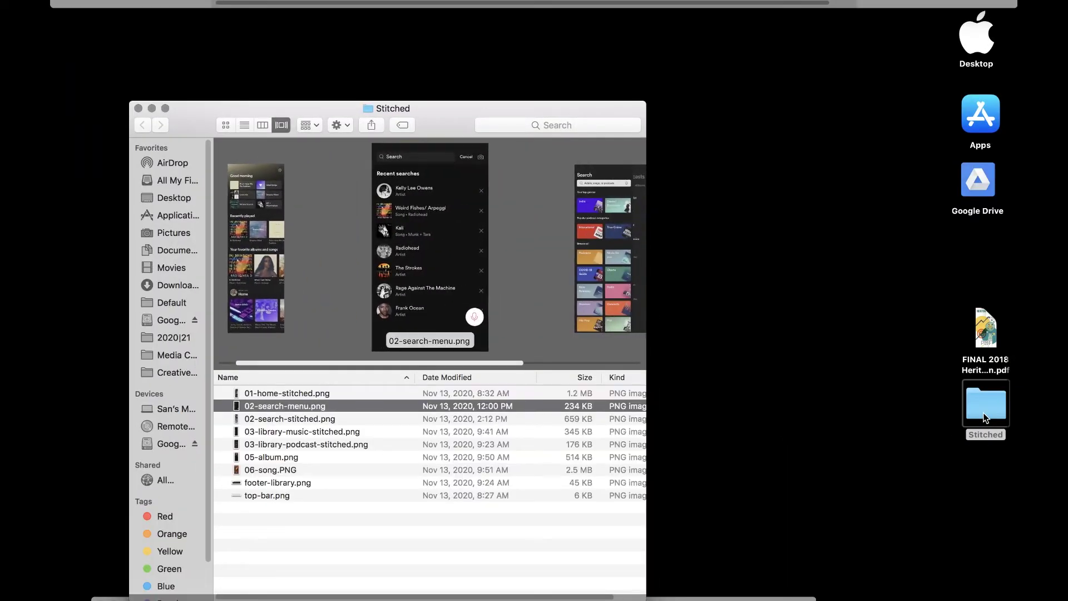
pyautogui.press('space')
pyautogui.press('Down')
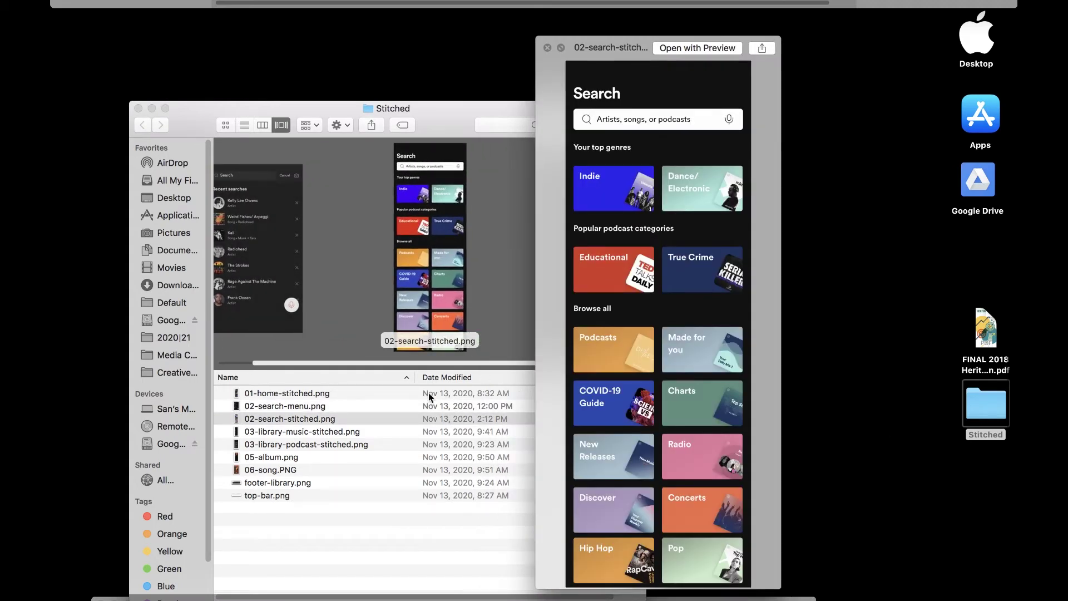
pyautogui.press('space')
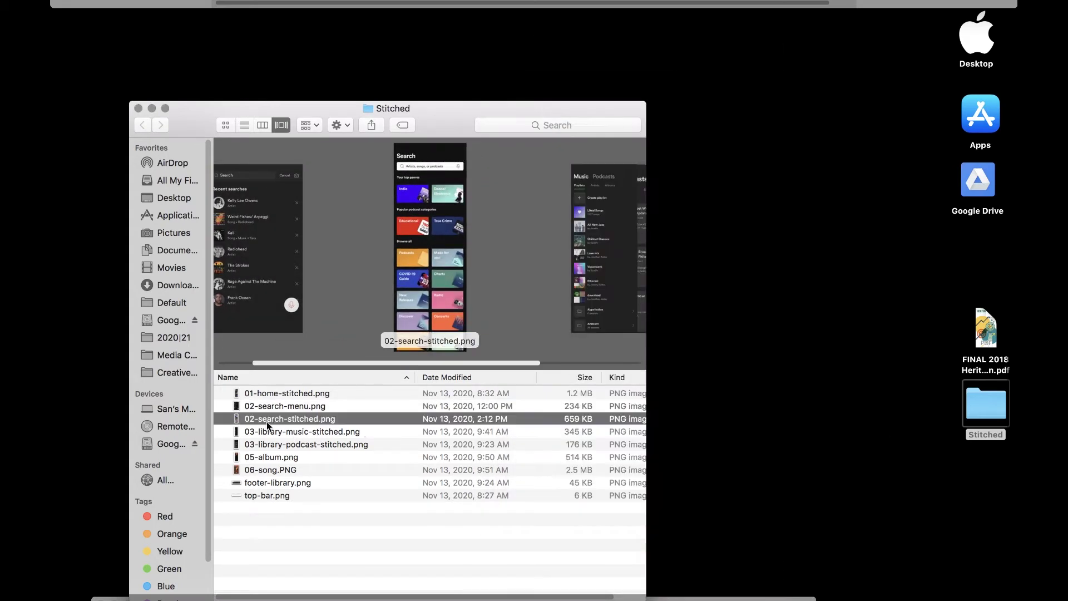
pyautogui.moveTo(238, 416); pyautogui.dragTo(743, 586)
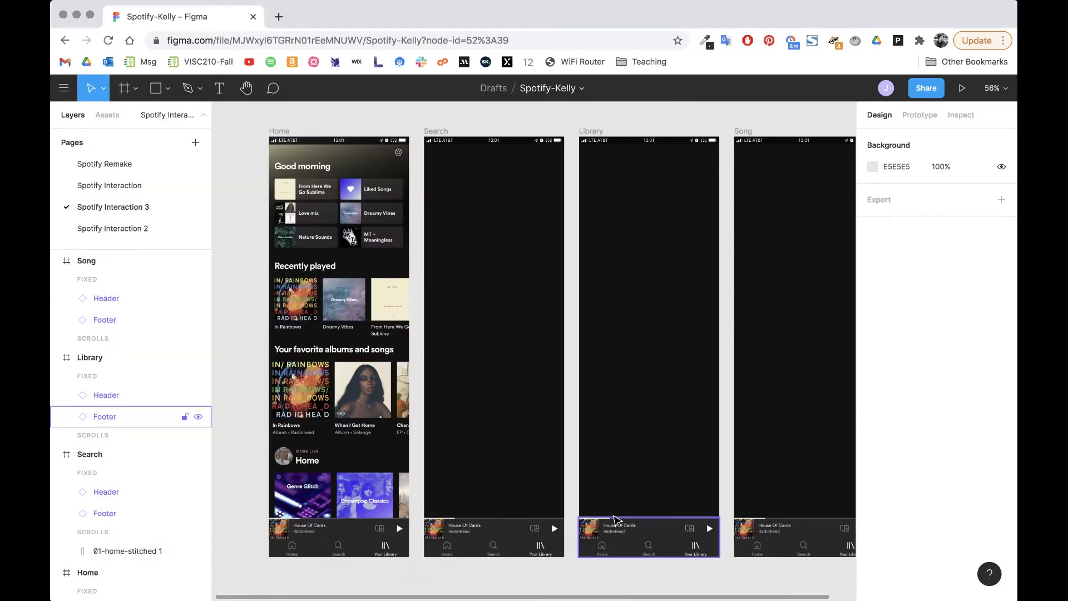
# Move the 02-search-stitched image into the Search frame and select it.
pyautogui.scroll(-5, 617, 520)
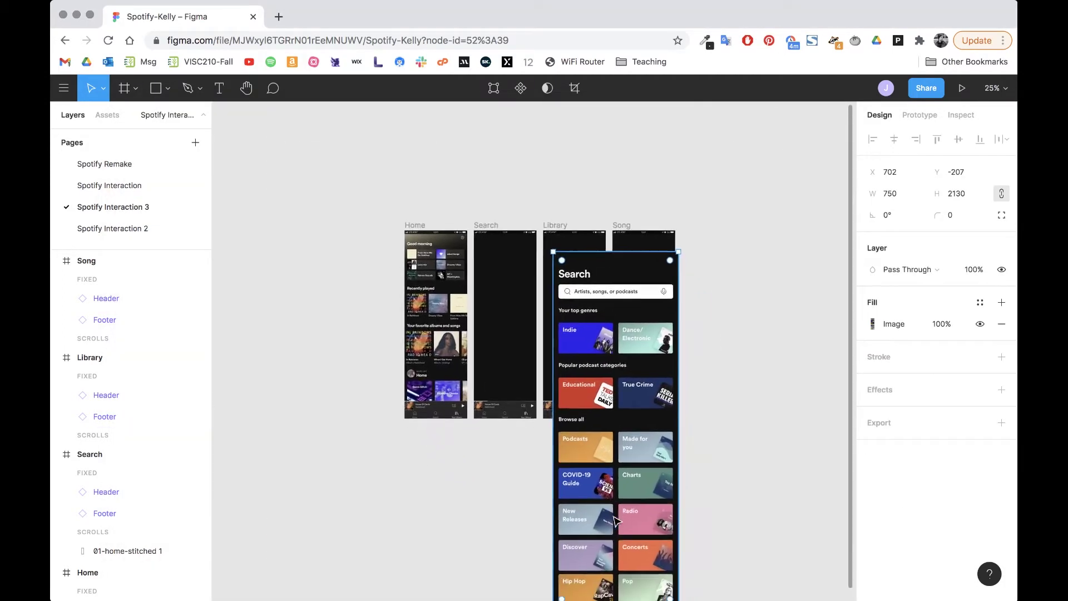
pyautogui.moveTo(594, 315); pyautogui.dragTo(511, 316)
pyautogui.scroll(5, 503, 310)
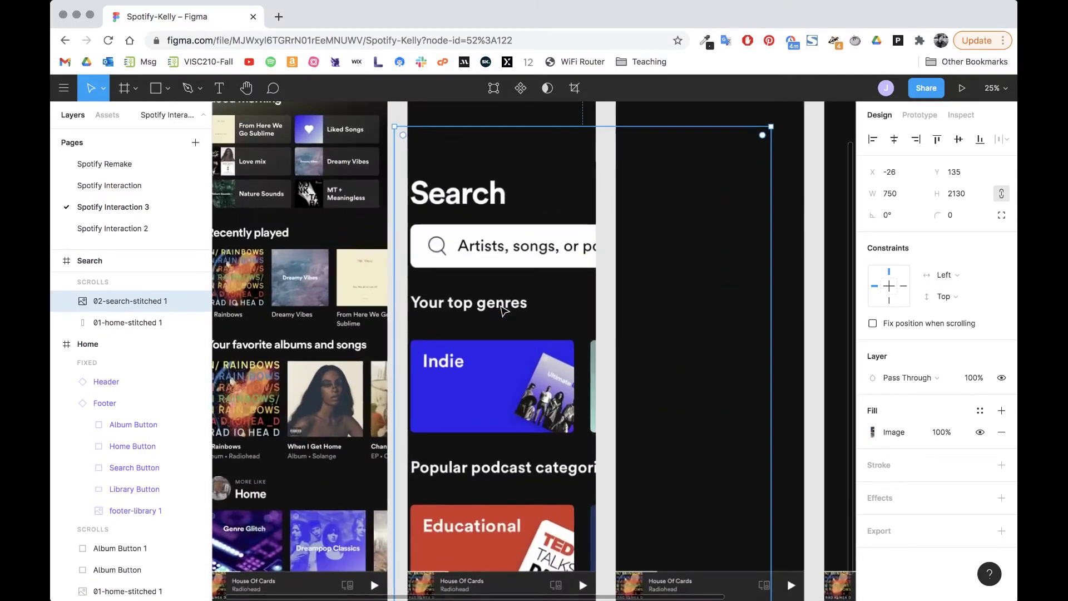
pyautogui.scroll(-3, 503, 310)
pyautogui.scroll(3, 503, 310)
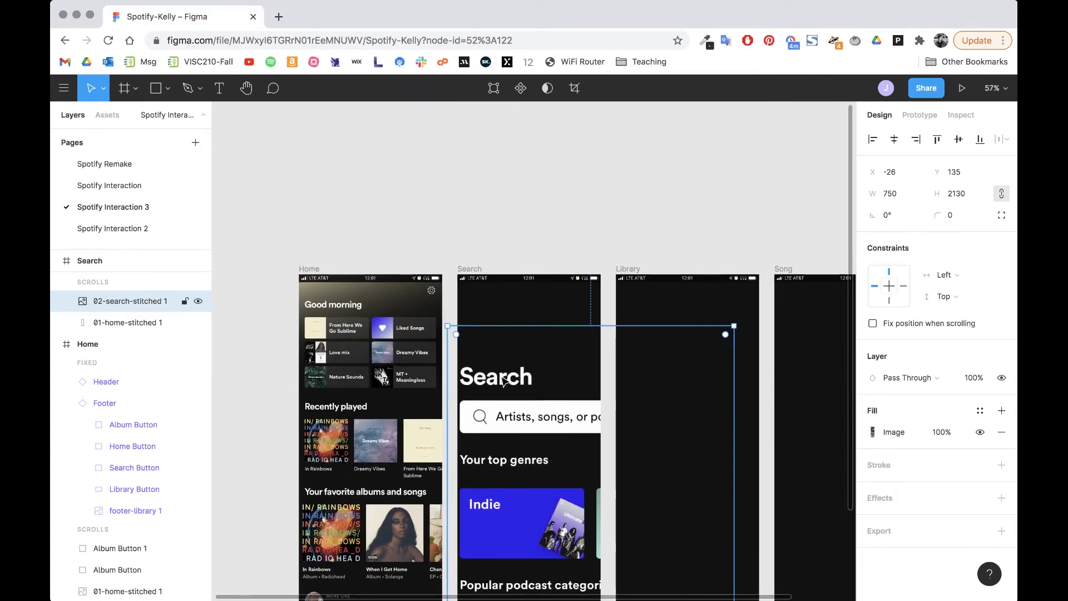
pyautogui.click(475, 272)
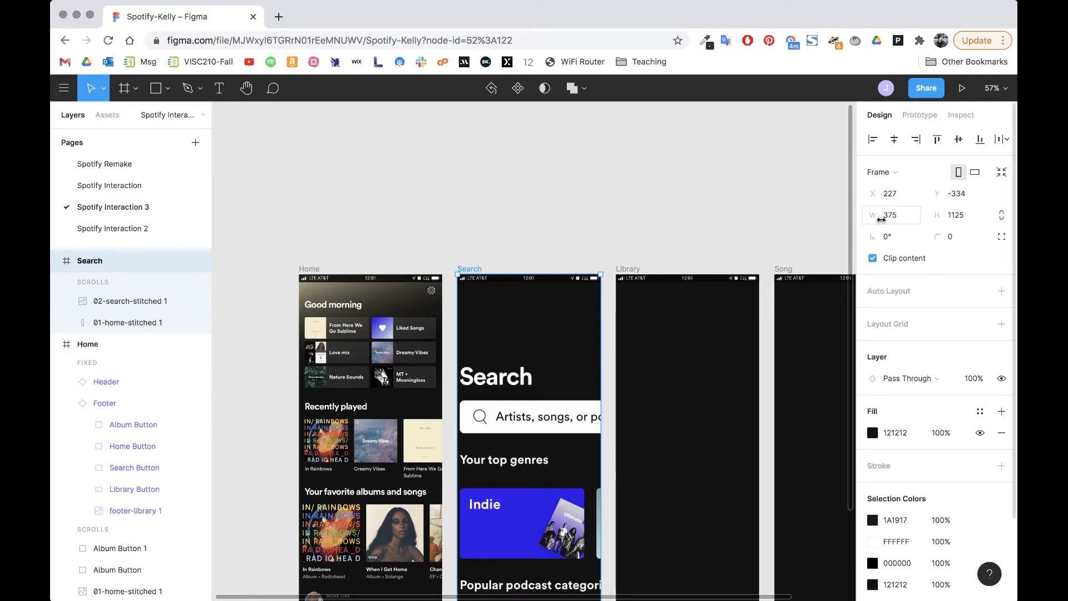
pyautogui.click(551, 386)
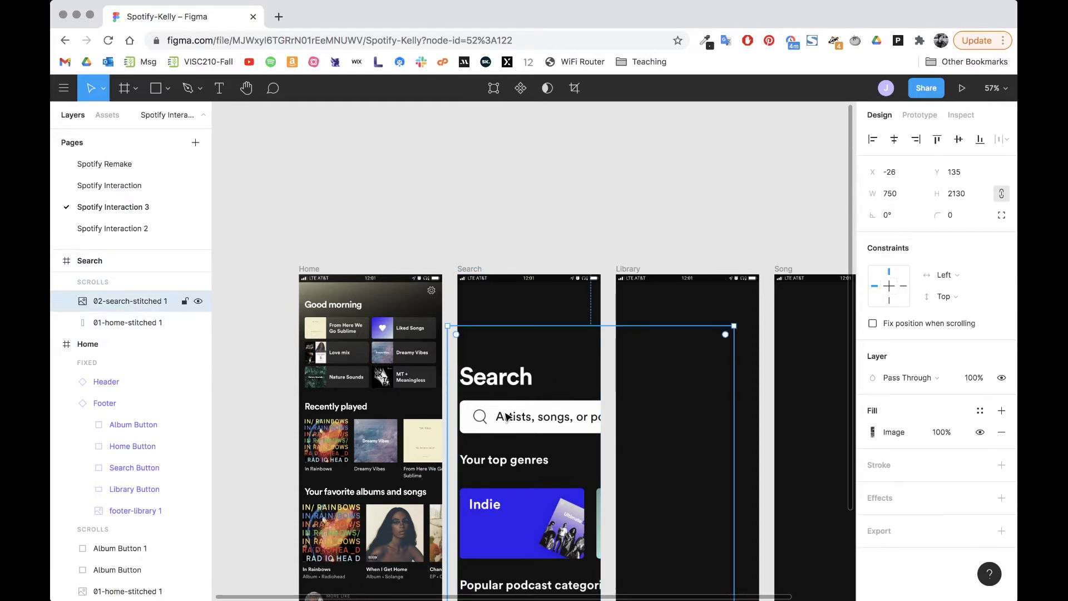
# Set the search image's width to 375 and its X and Y to 0.
pyautogui.click(895, 199)
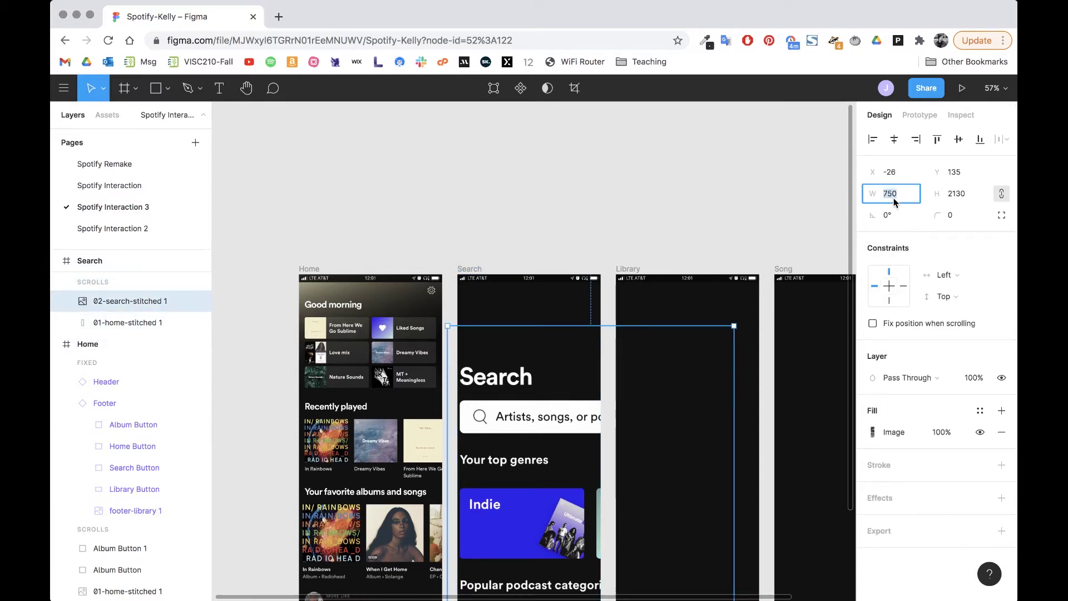
pyautogui.write('375')
pyautogui.press('Return')
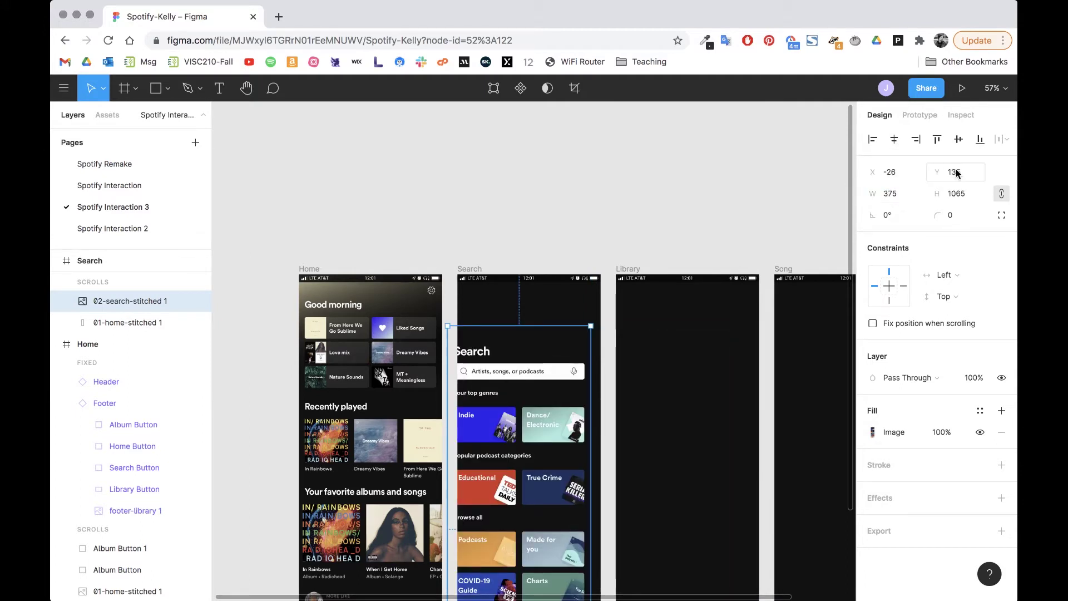
pyautogui.click(889, 172)
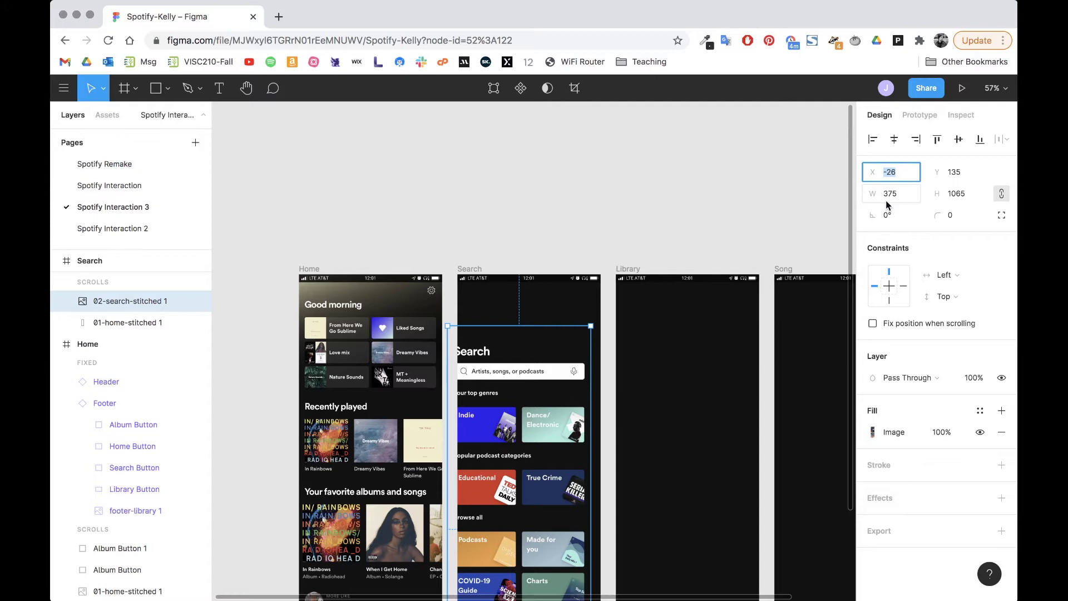
pyautogui.write('0')
pyautogui.press('Tab')
pyautogui.write('0')
pyautogui.press('Tab')
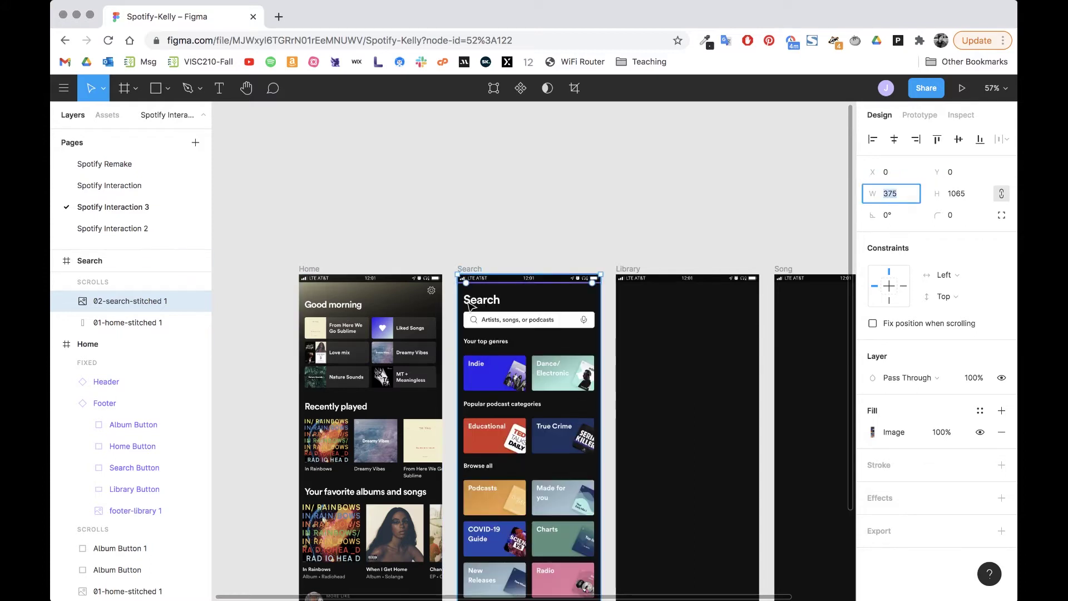
pyautogui.scroll(-10, 481, 334)
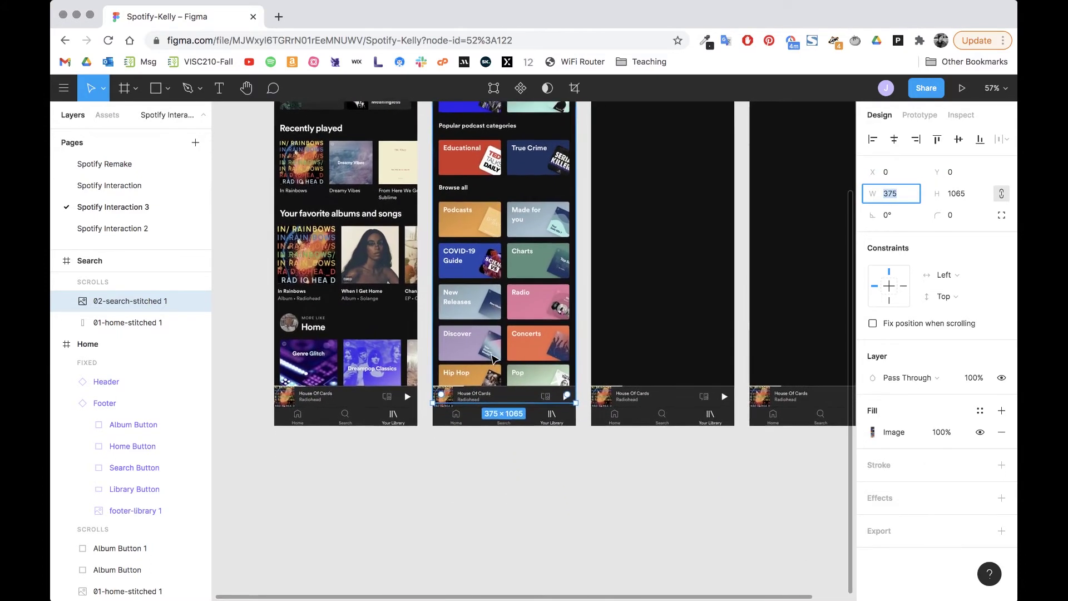
pyautogui.scroll(5, 493, 359)
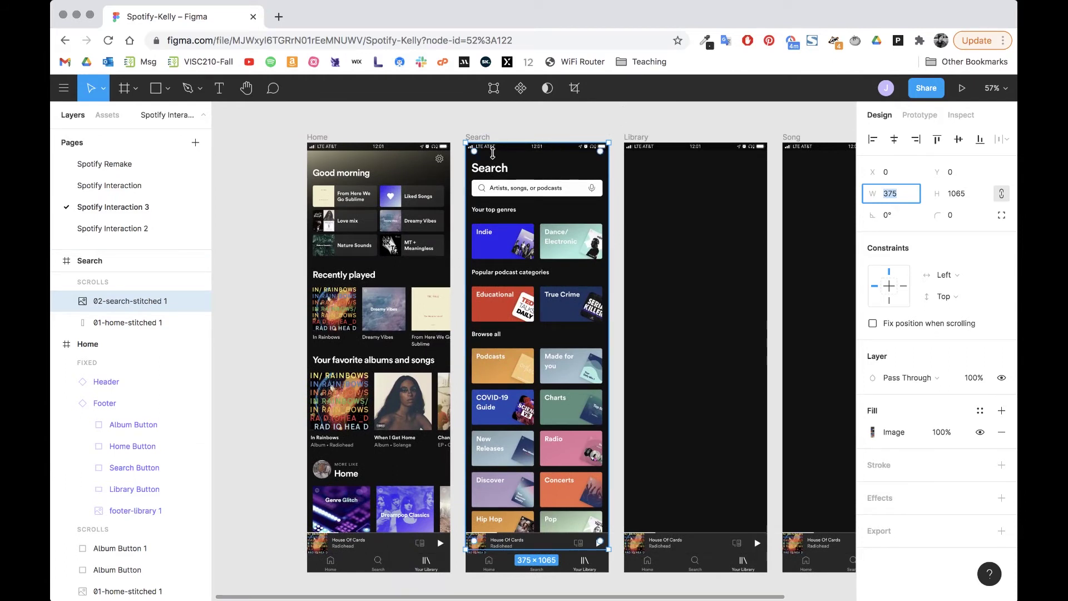
# Stretch the Search frame's bottom edge until it measures 375×1182.
pyautogui.scroll(-9, 489, 337)
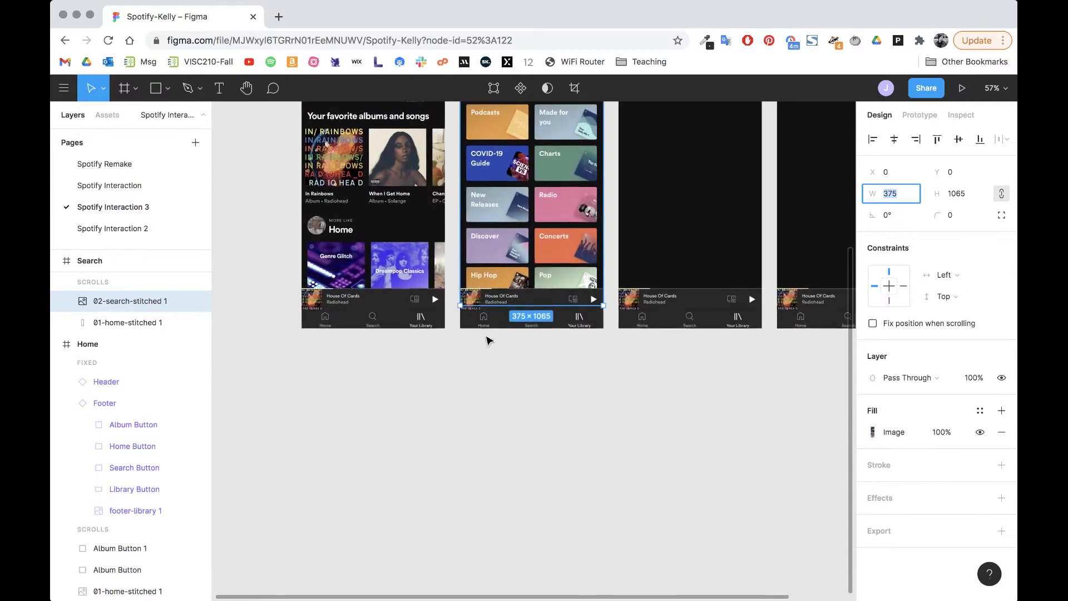
pyautogui.click(520, 348)
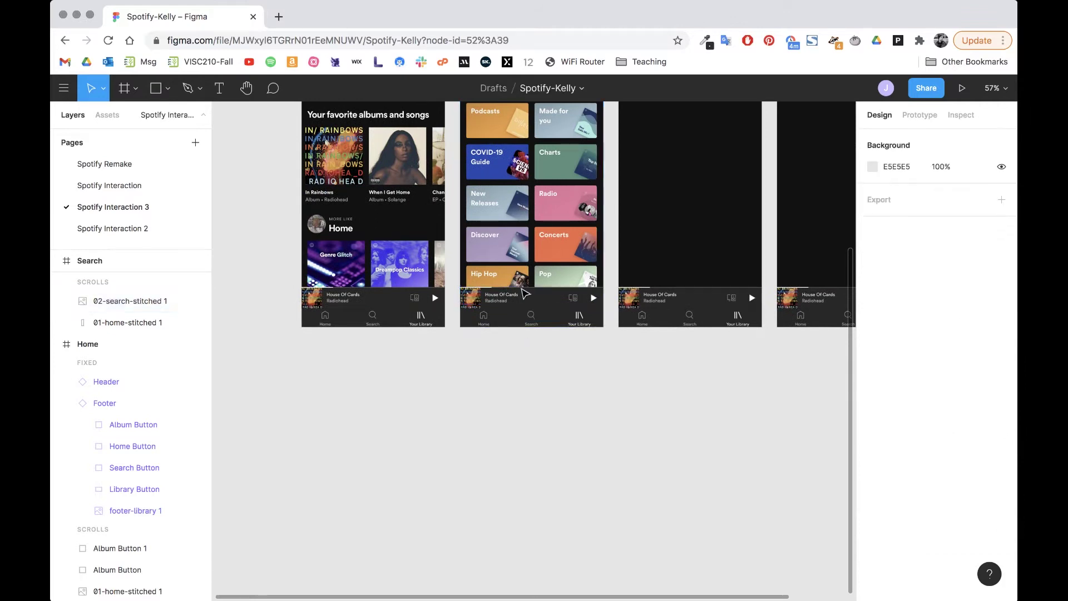
pyautogui.scroll(3, 513, 362)
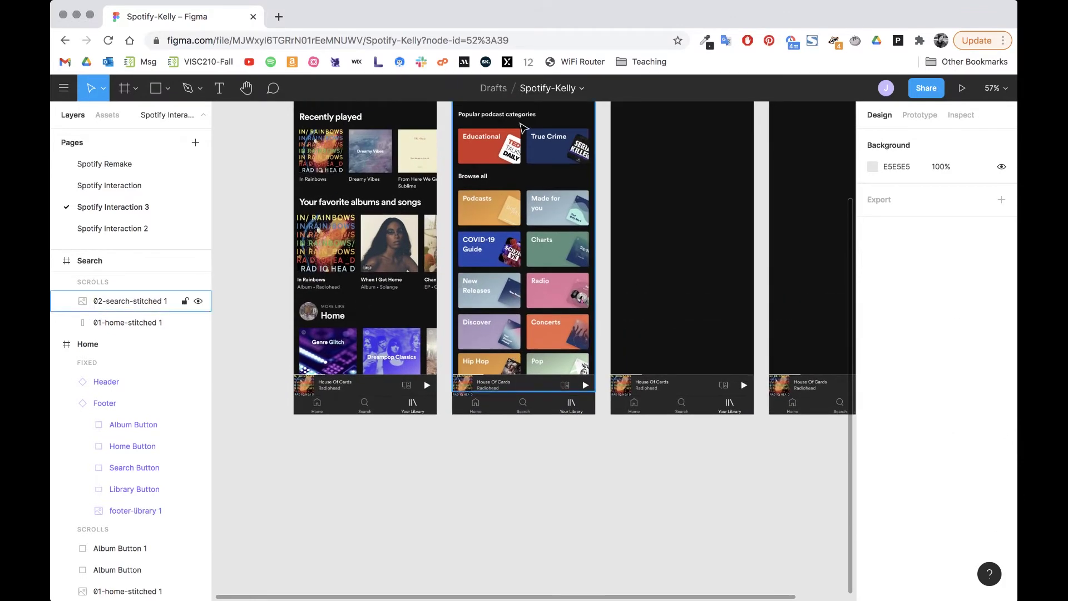
pyautogui.click(503, 406)
pyautogui.scroll(5, 555, 306)
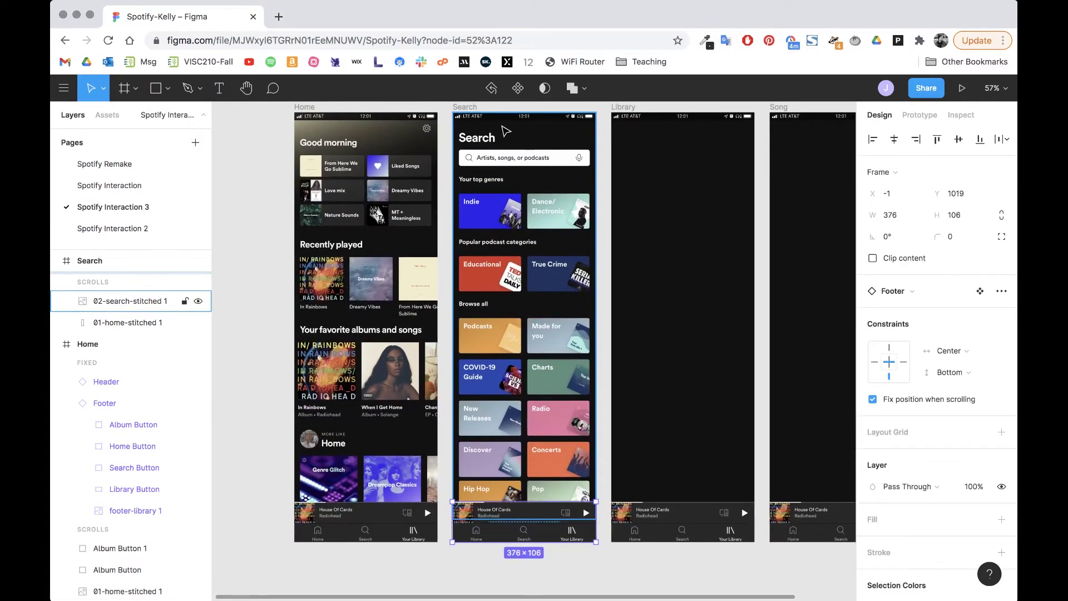
pyautogui.click(470, 125)
pyautogui.scroll(-4, 519, 449)
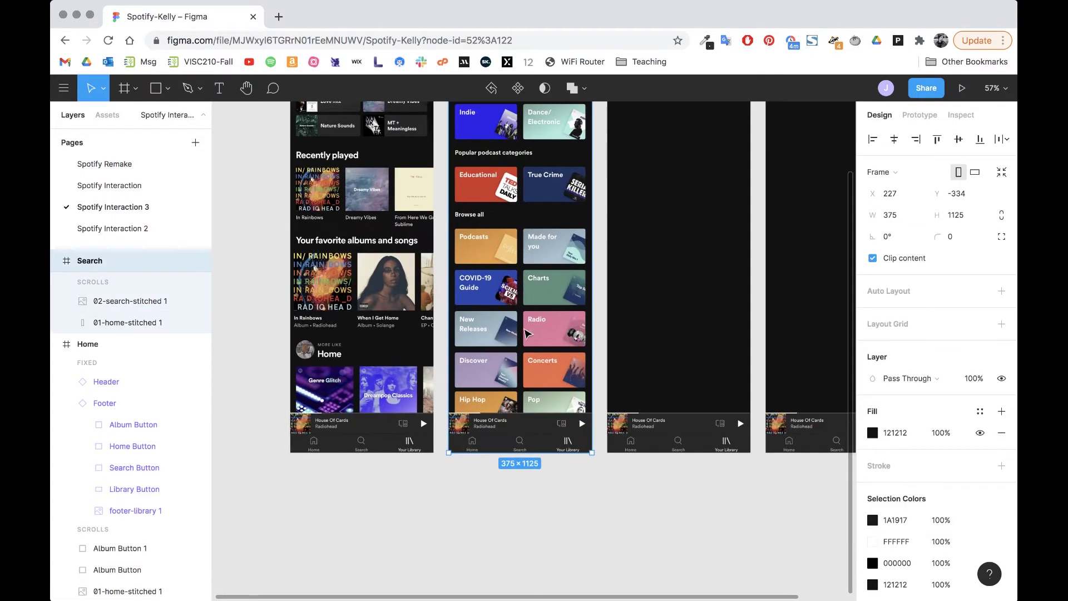
pyautogui.moveTo(518, 453); pyautogui.dragTo(531, 380)
pyautogui.scroll(5, 584, 427)
pyautogui.hscroll(2, 584, 427)
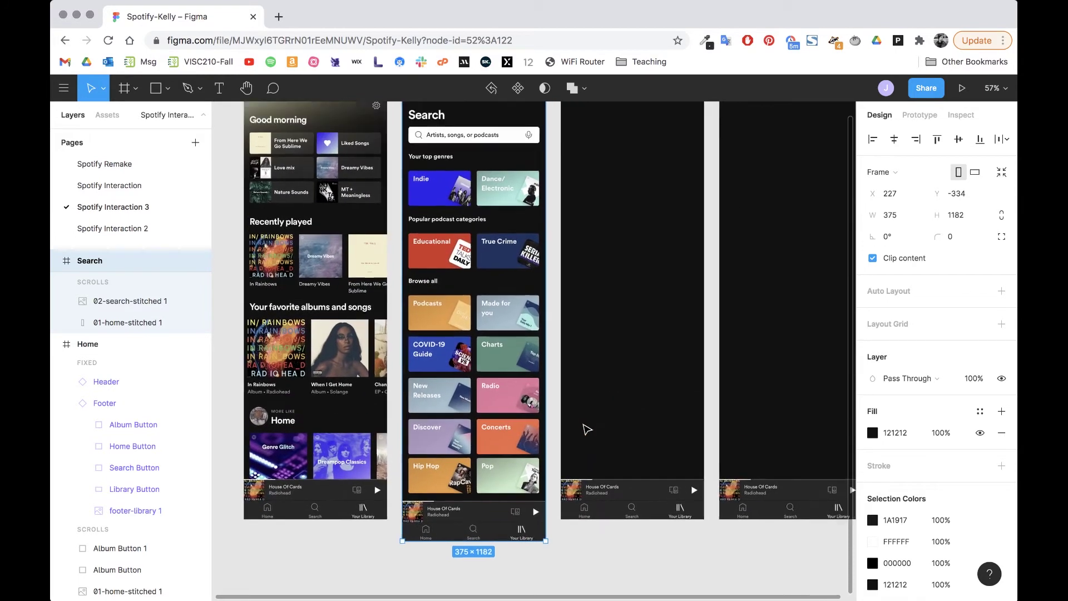
pyautogui.hscroll(3, 587, 428)
pyautogui.scroll(1, 586, 428)
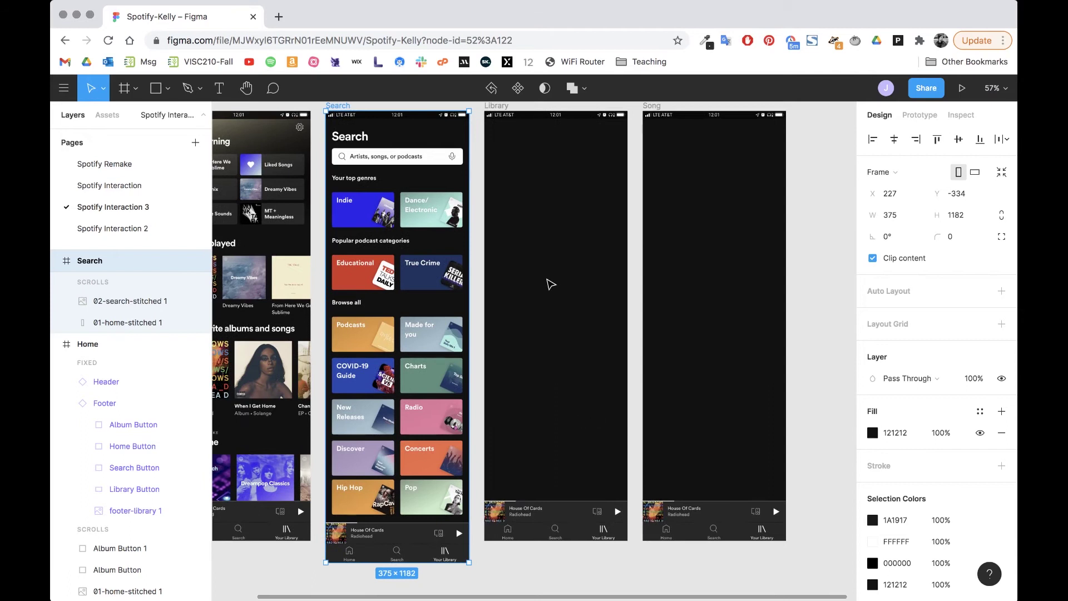
# Deselect the Library frame and choose Place Image from the shape menu.
pyautogui.scroll(2, 551, 284)
pyautogui.click(491, 155)
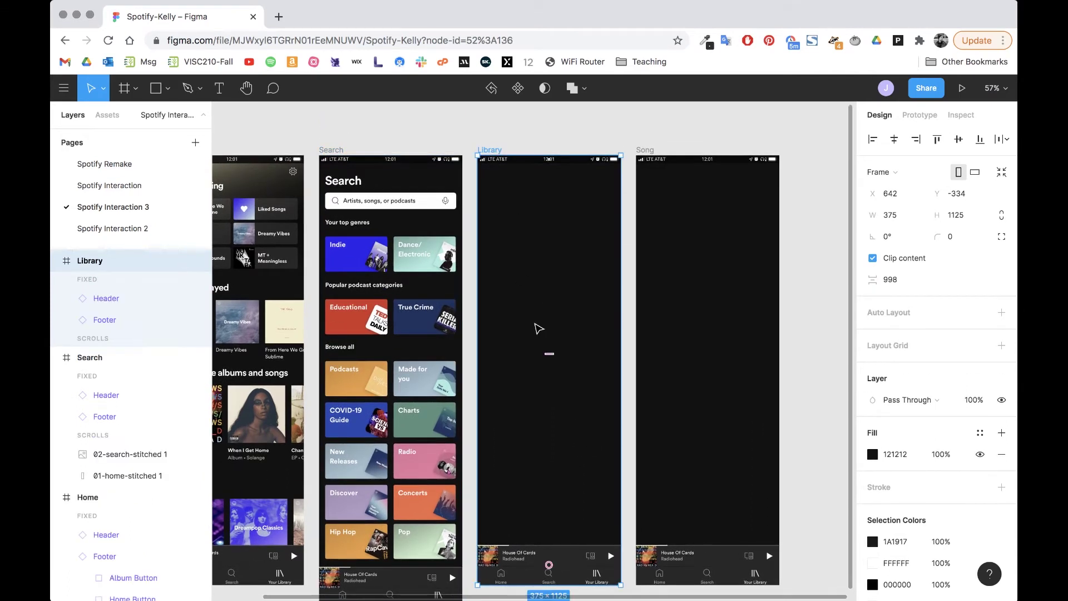
pyautogui.press('super+Tab')
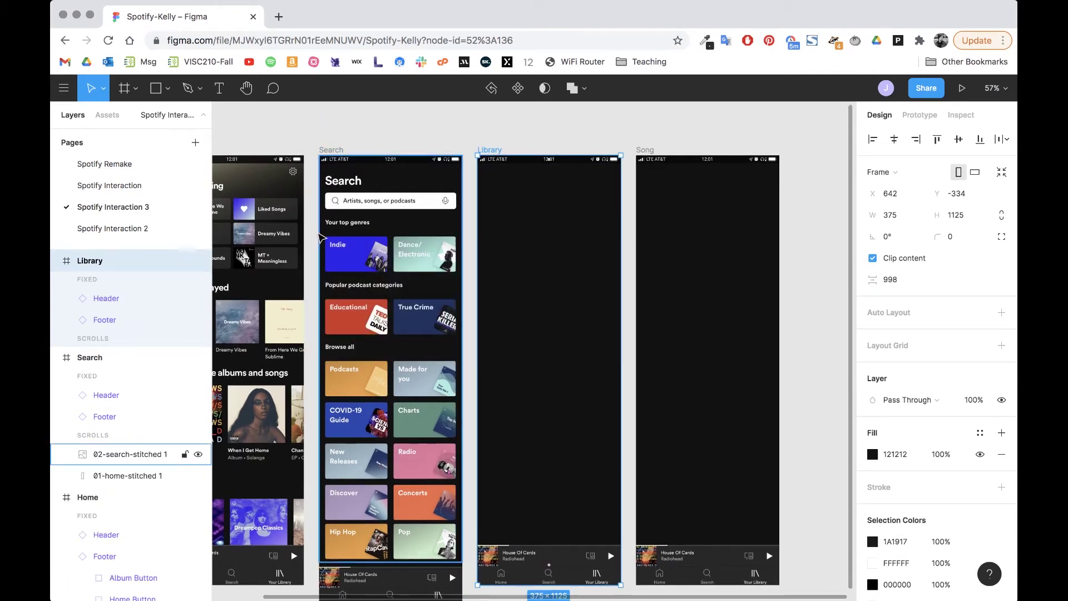
pyautogui.hscroll(2, 556, 352)
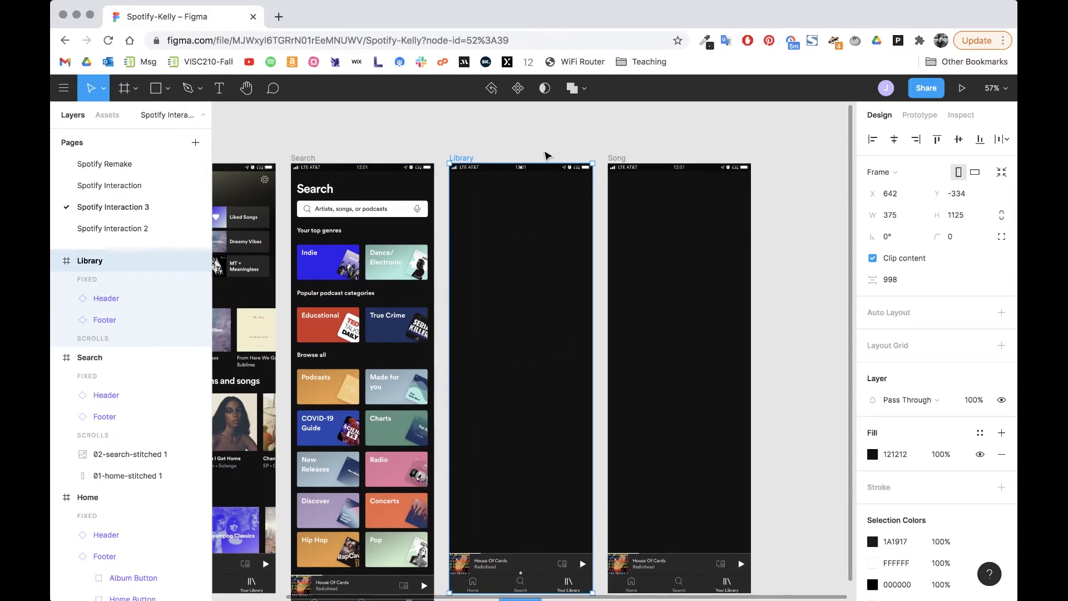
pyautogui.click(457, 150)
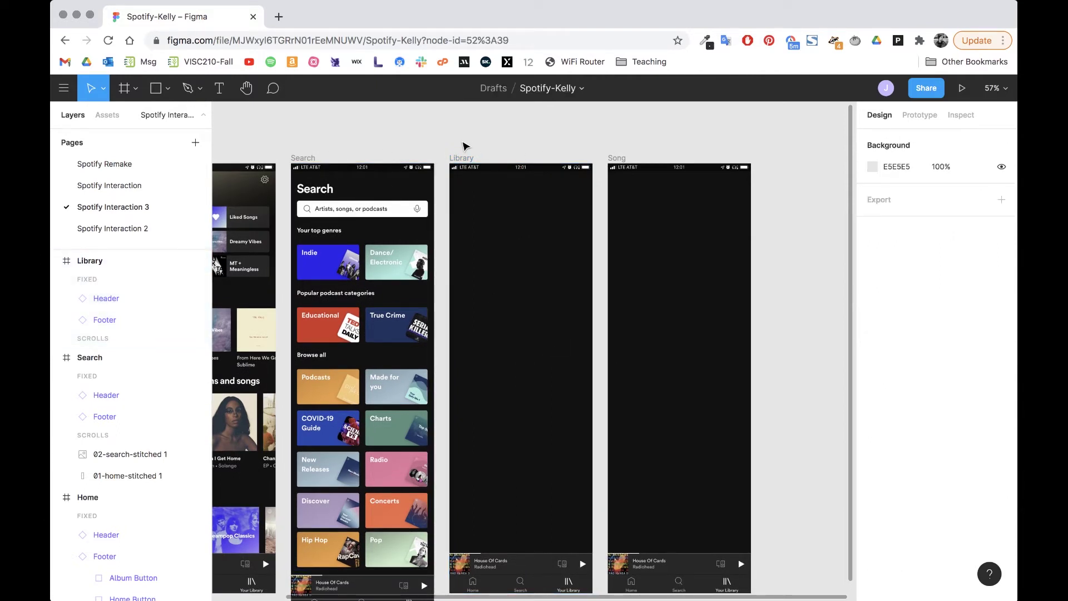
pyautogui.click(169, 89)
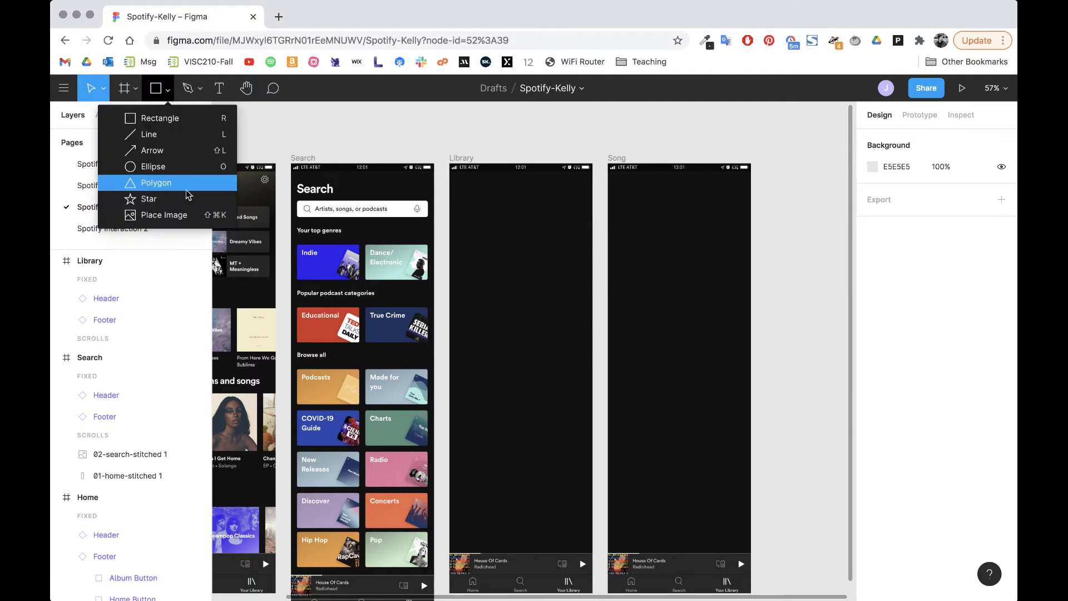
pyautogui.click(176, 220)
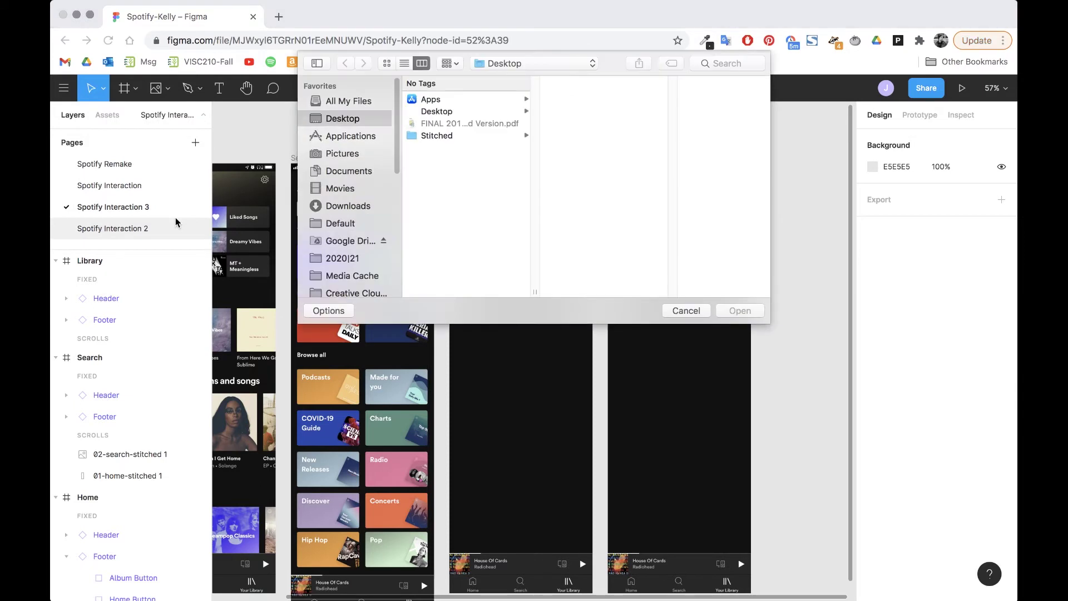
# Preview the library screenshots in Stitched and pick 03-library-music-stitched.png.
pyautogui.click(453, 139)
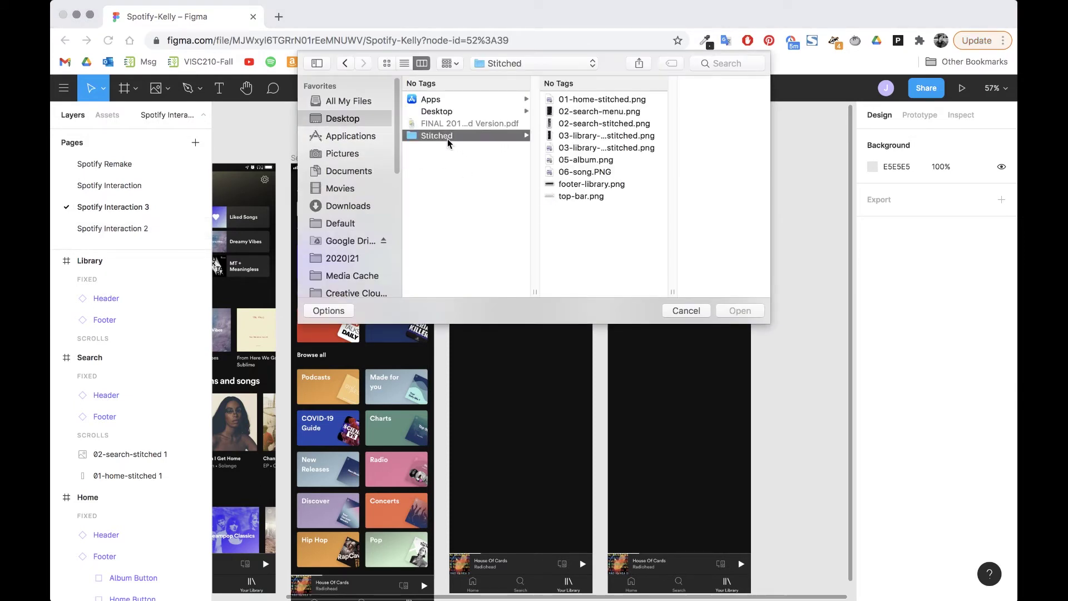
pyautogui.press('Right')
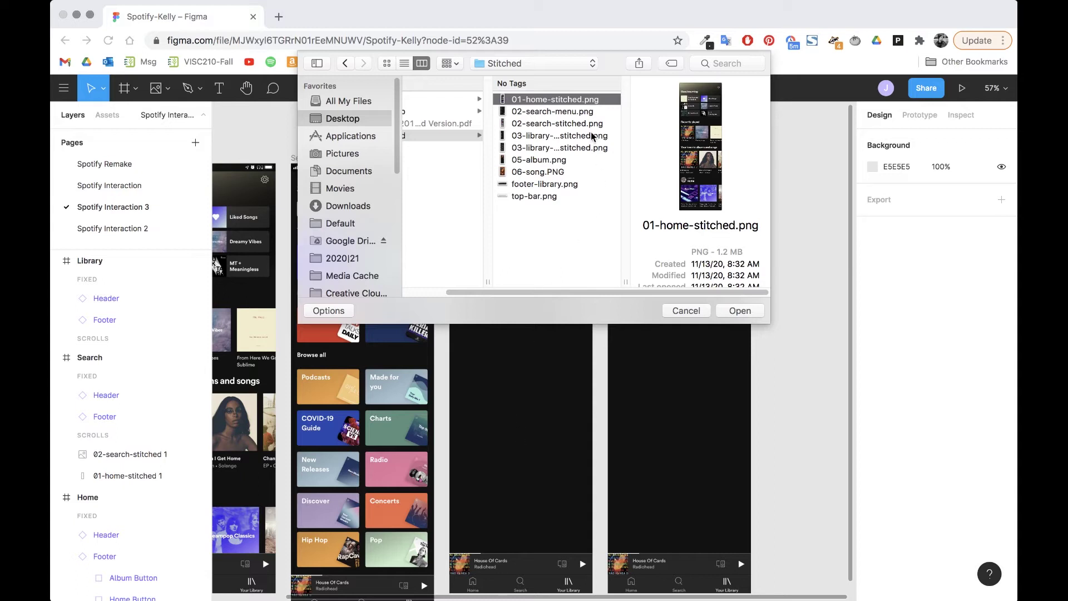
pyautogui.click(530, 137)
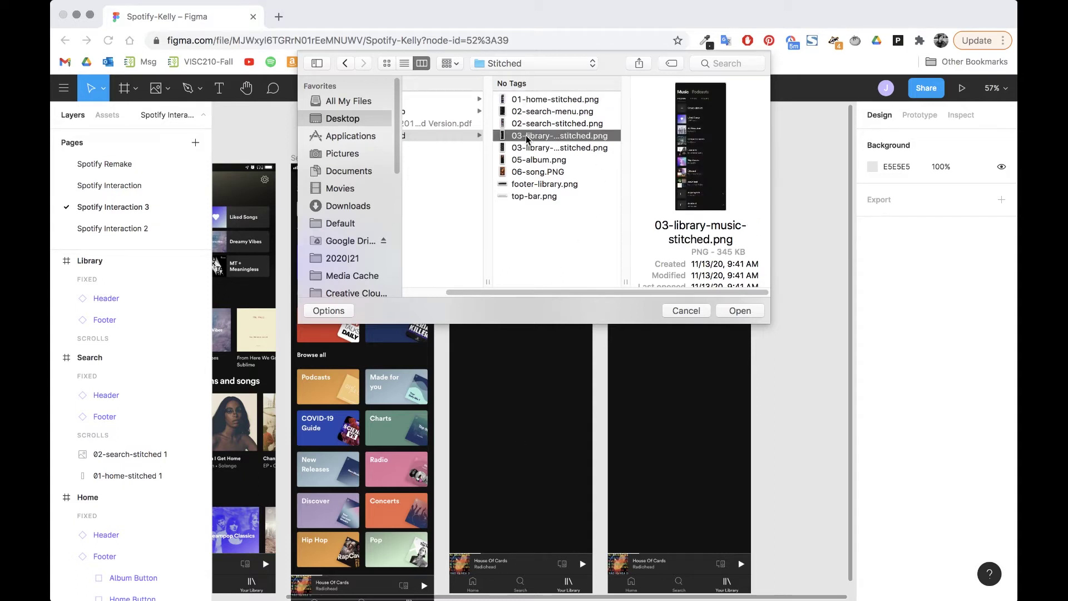
pyautogui.press('space')
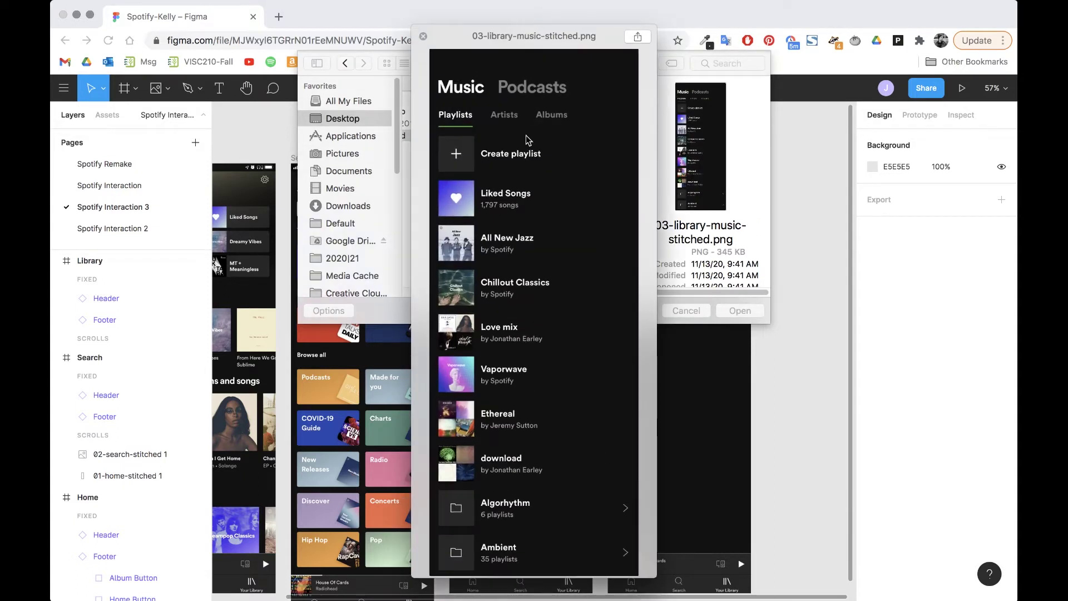
pyautogui.press('Down')
pyautogui.press('Up')
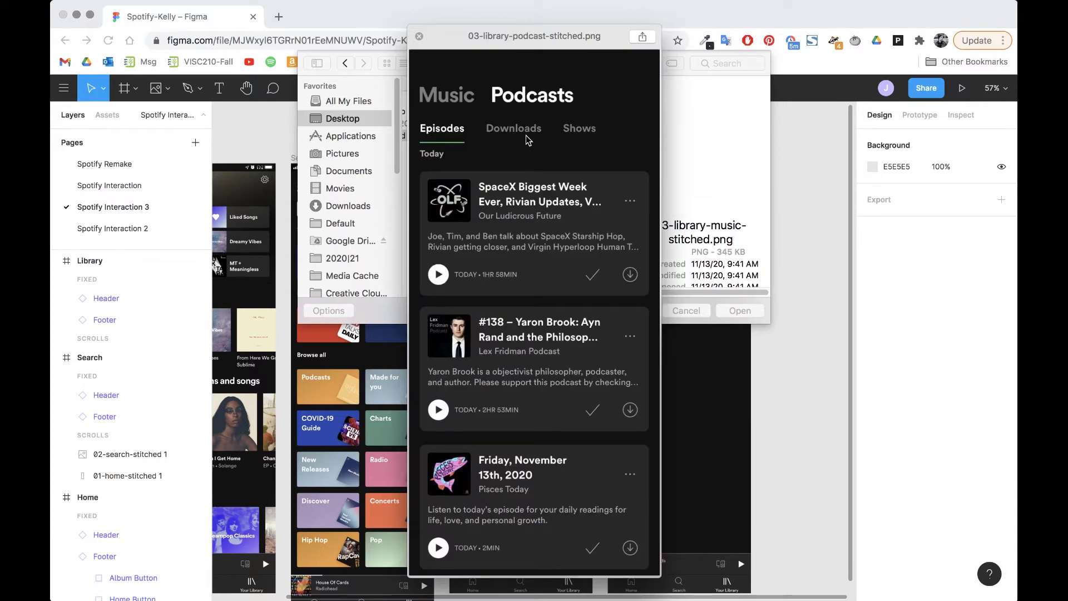
pyautogui.press('space')
pyautogui.doubleClick(527, 139)
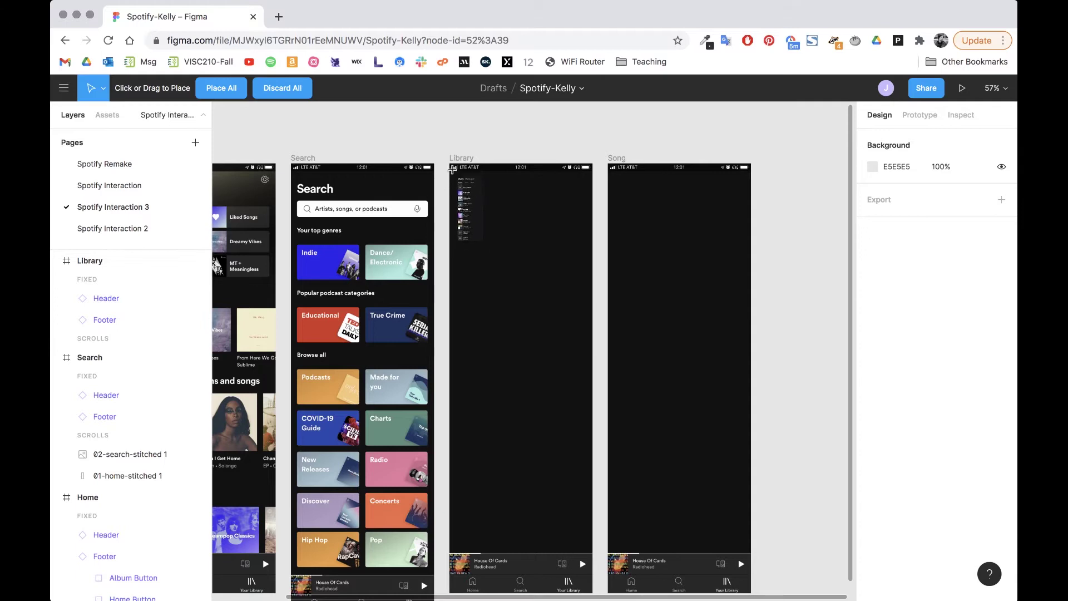
# Place at the Library frame's top-left, then reload 03-library-music-stitched.png with Shift+Cmd+K.
pyautogui.click(450, 165)
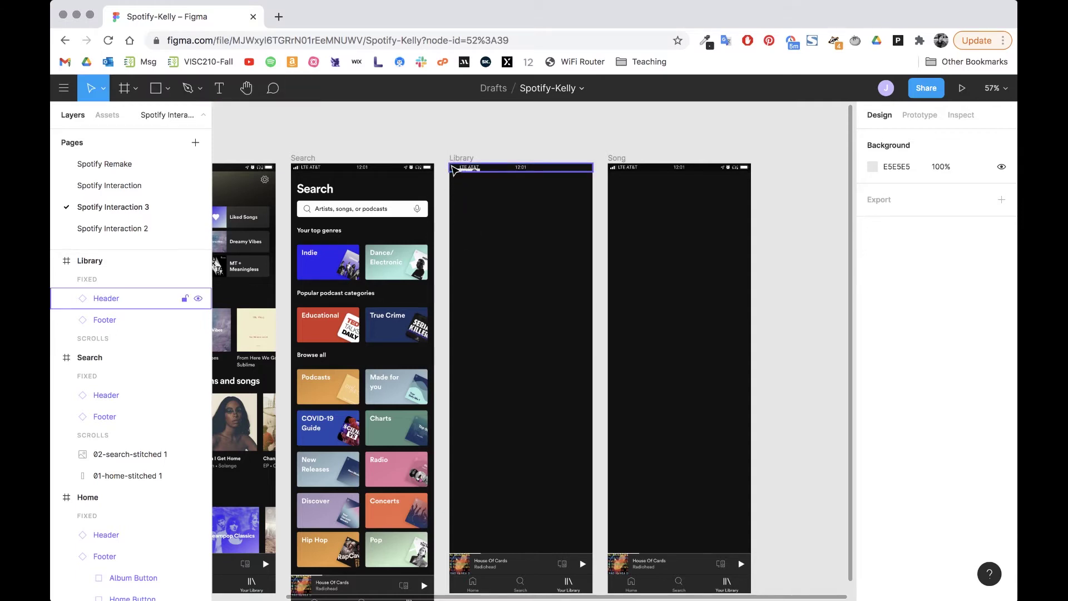
pyautogui.scroll(10, 572, 233)
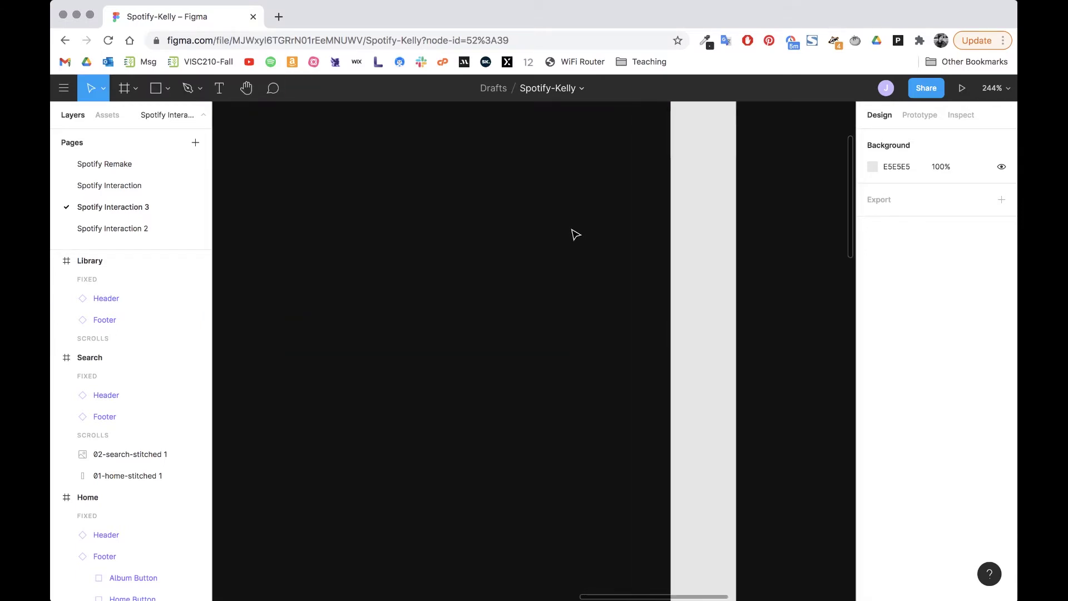
pyautogui.scroll(5, 572, 233)
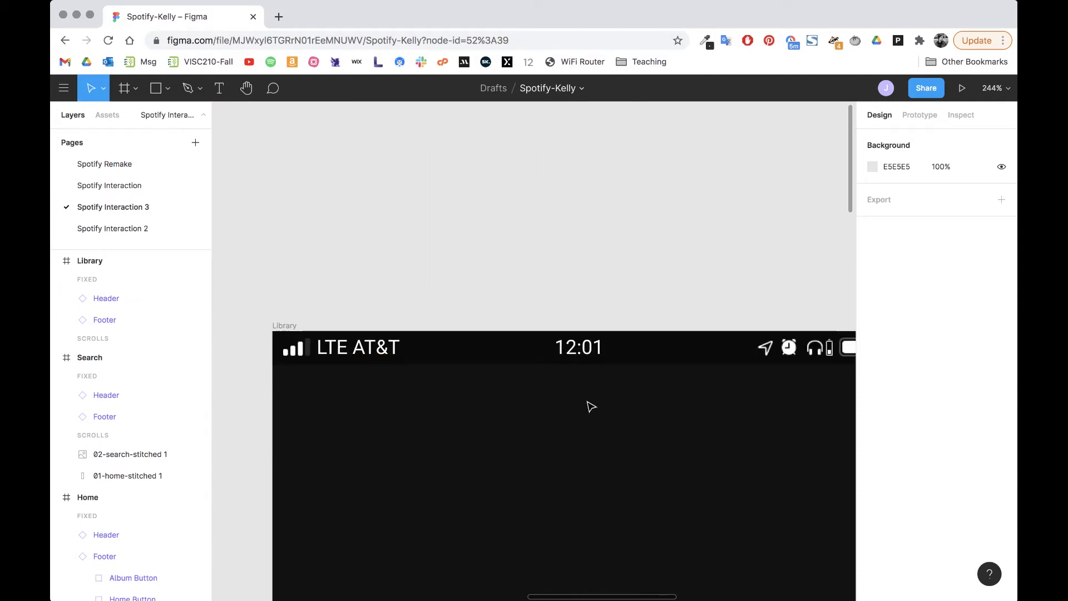
pyautogui.press('super+shift+k')
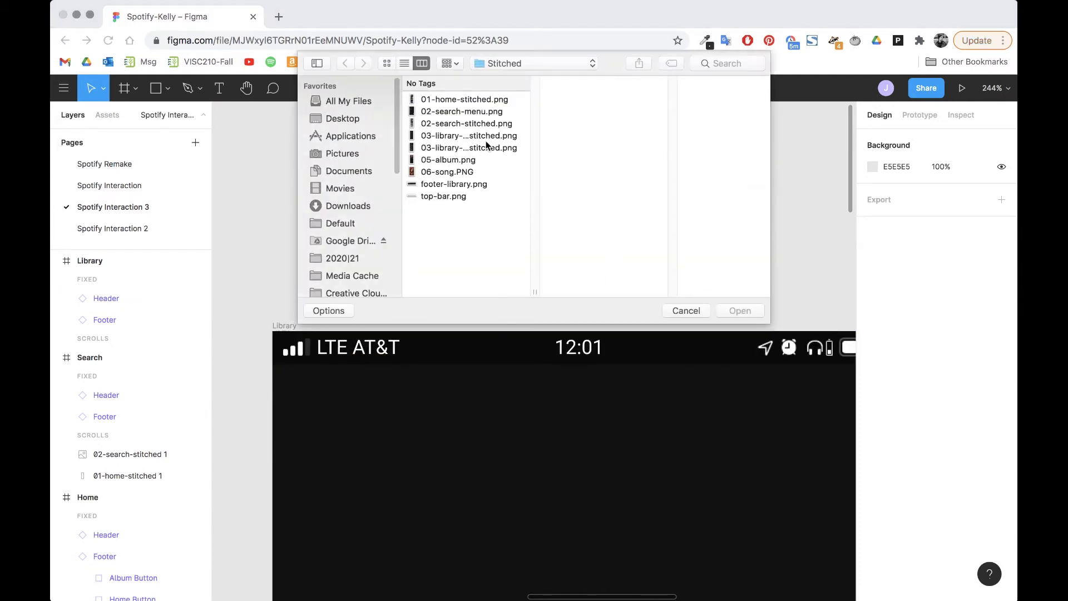
pyautogui.click(492, 148)
pyautogui.press('Up')
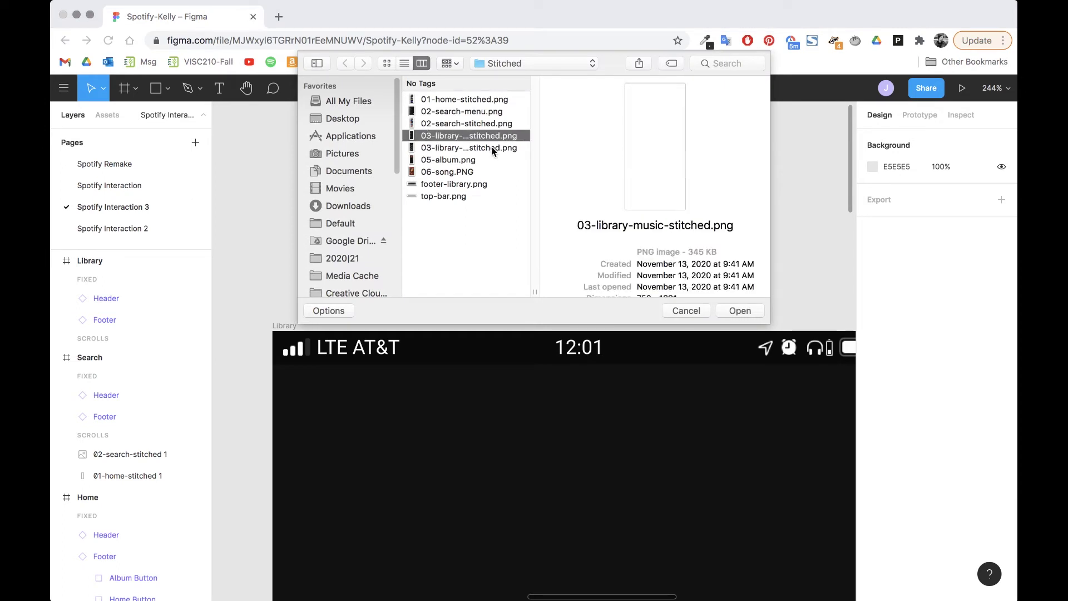
pyautogui.press('Return')
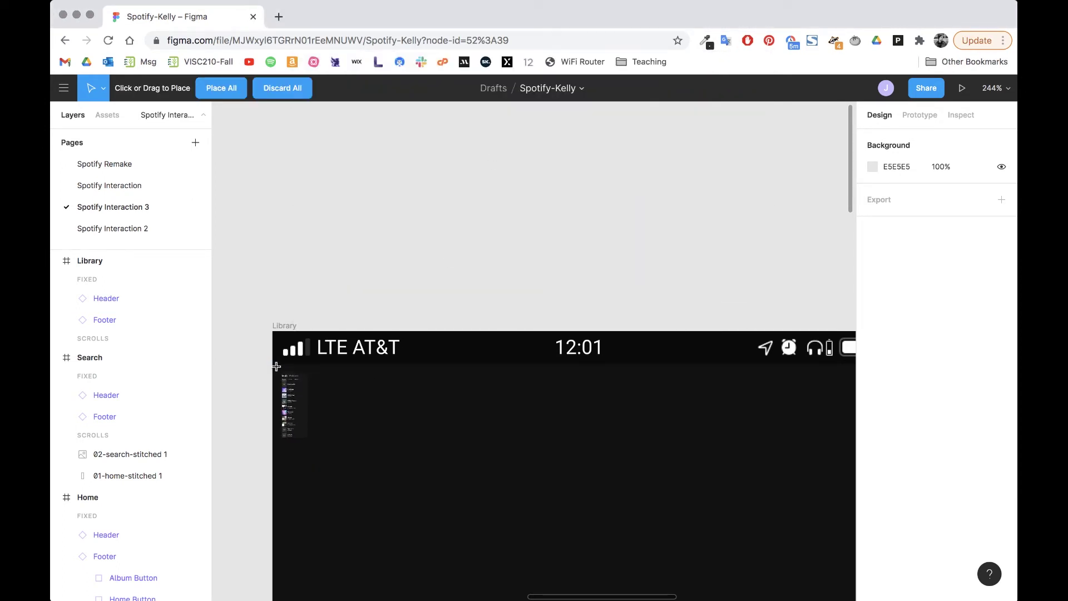
# Place the library screenshot in the Library frame at X 0, Y 0, scaled to 375 wide.
pyautogui.click(275, 369)
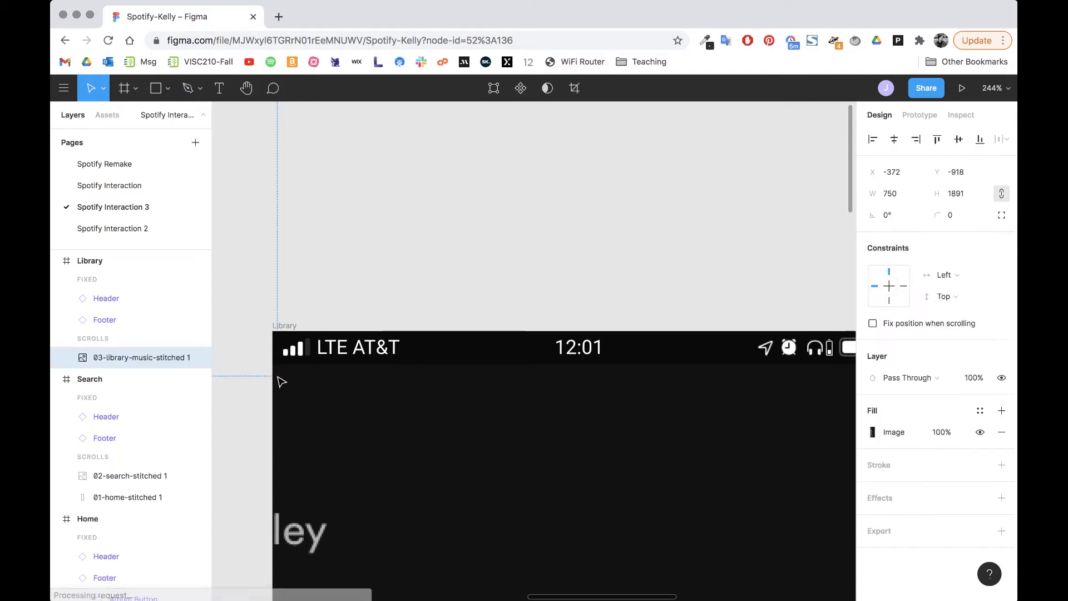
pyautogui.scroll(-5, 345, 412)
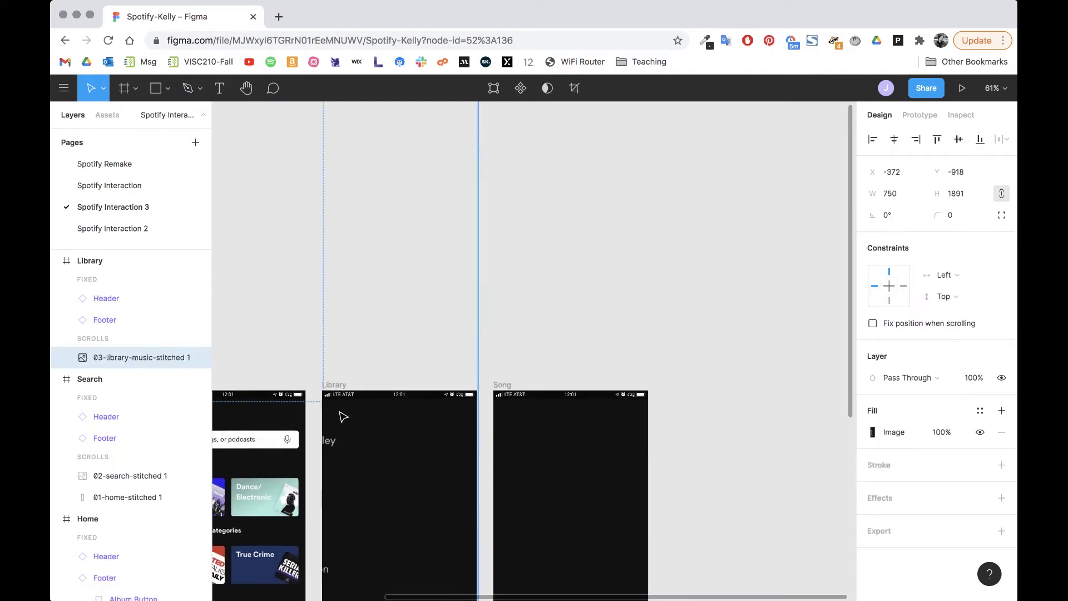
pyautogui.scroll(6, 341, 414)
pyautogui.hscroll(-3, 341, 414)
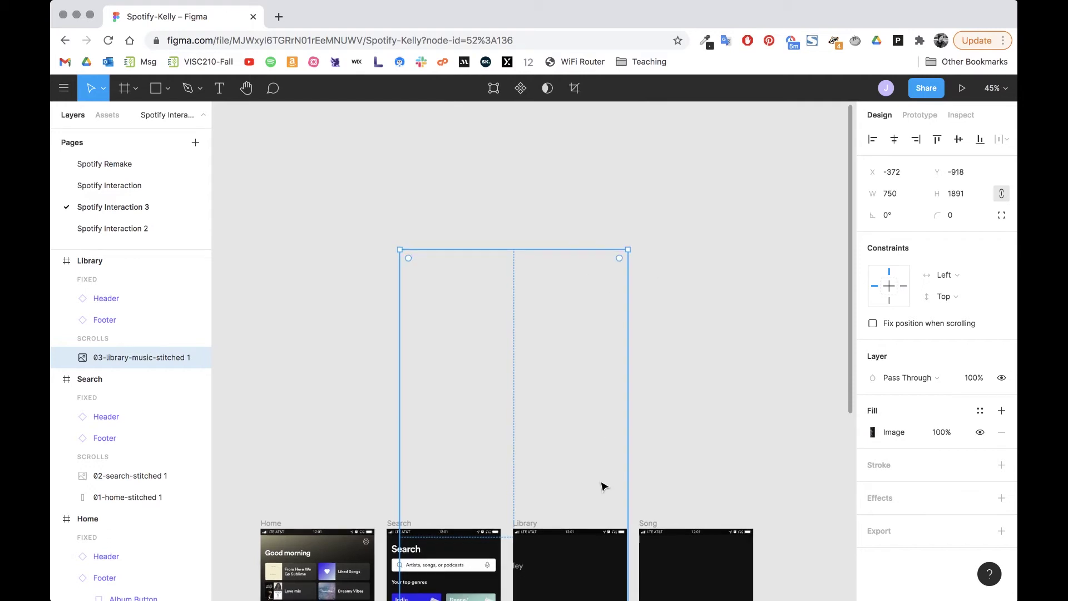
pyautogui.scroll(-5, 603, 482)
pyautogui.hscroll(2, 603, 483)
pyautogui.scroll(3, 601, 481)
pyautogui.scroll(-2, 600, 480)
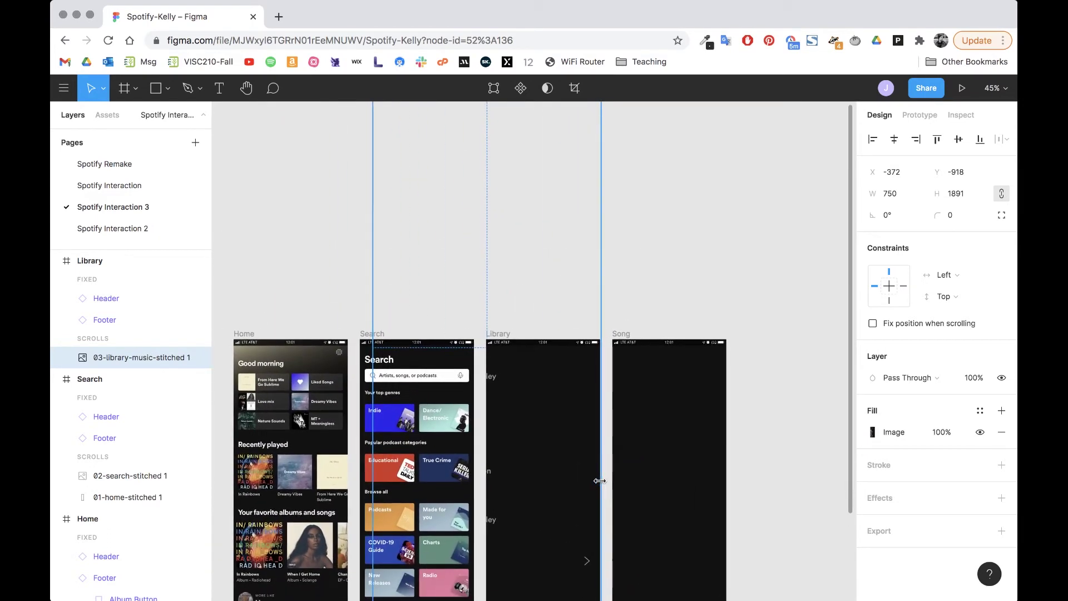
pyautogui.click(893, 179)
pyautogui.write('0')
pyautogui.press('Tab')
pyautogui.write('0')
pyautogui.press('Tab')
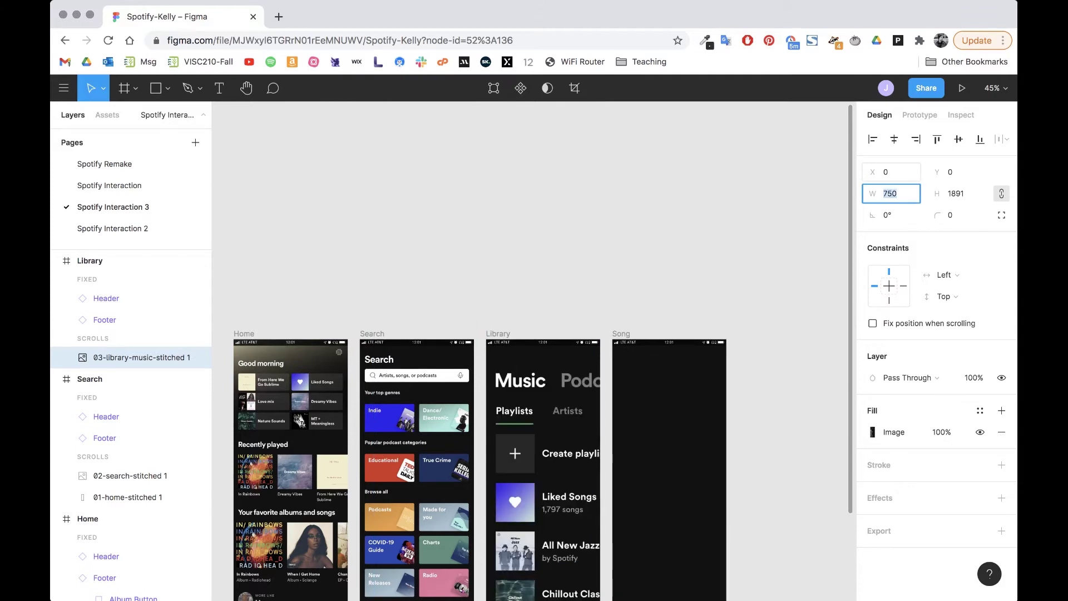
pyautogui.press('Tab')
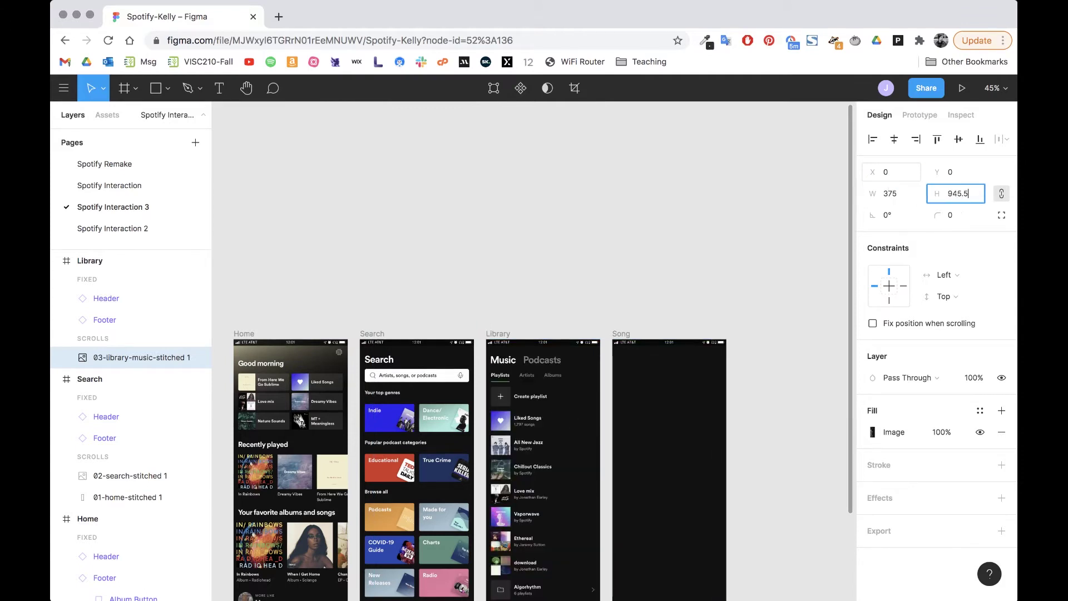
# Shorten the Library frame to 1061 high.
pyautogui.scroll(-3, 620, 353)
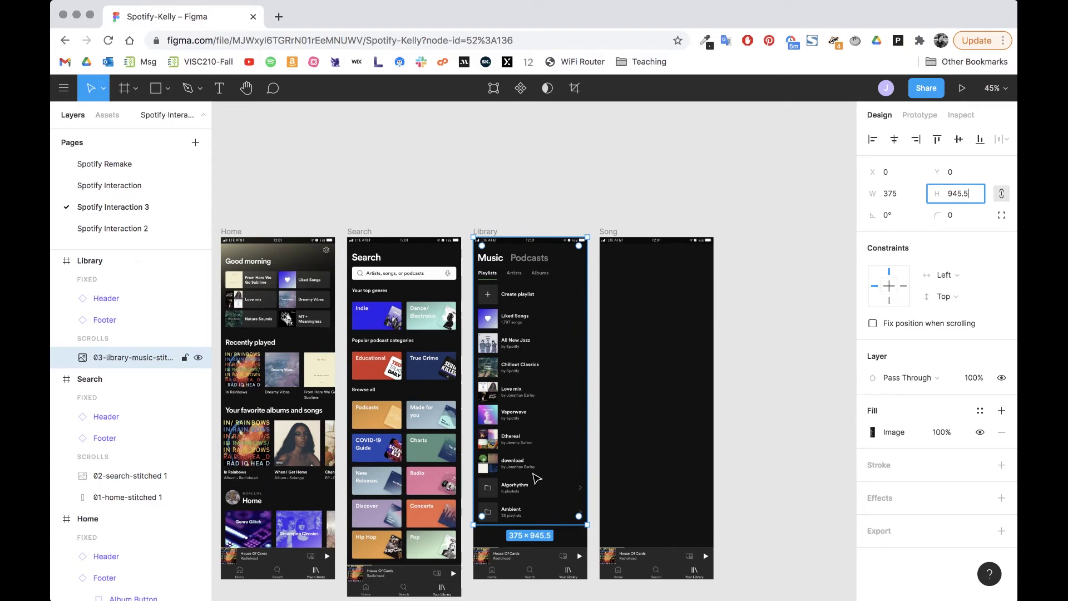
pyautogui.scroll(-2, 538, 476)
pyautogui.click(487, 176)
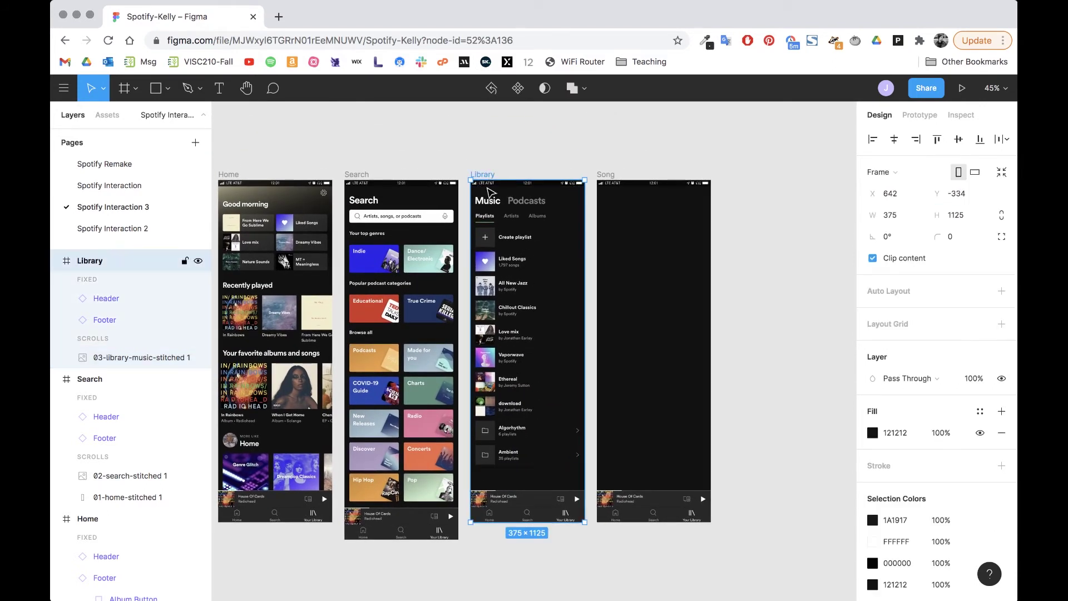
pyautogui.moveTo(528, 519)
pyautogui.mouseDown()
pyautogui.moveTo(527, 490)
pyautogui.moveTo(527, 501)
pyautogui.mouseUp()
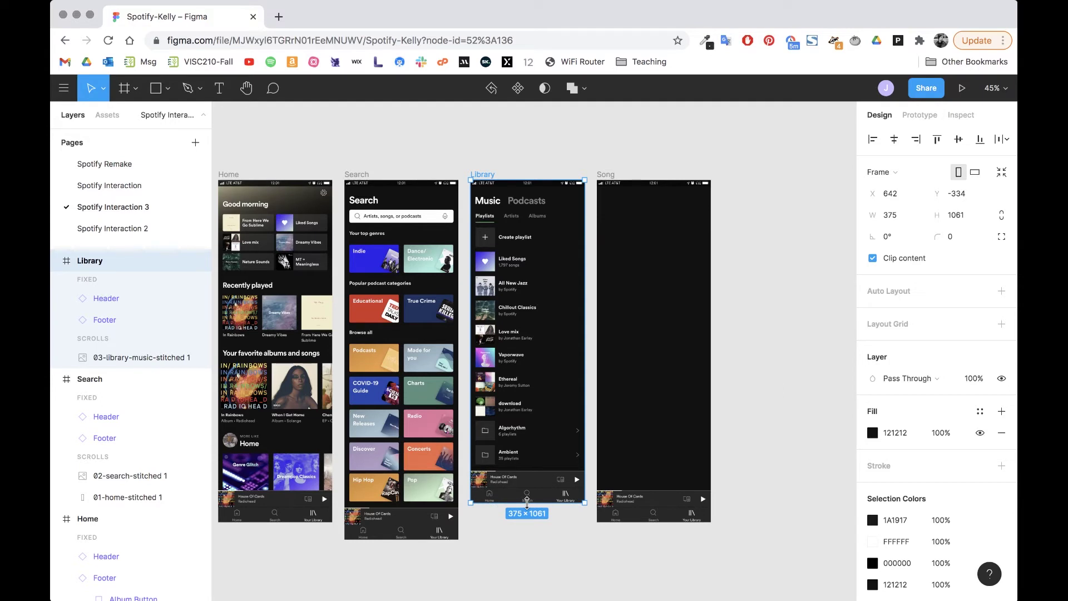
pyautogui.scroll(3, 654, 391)
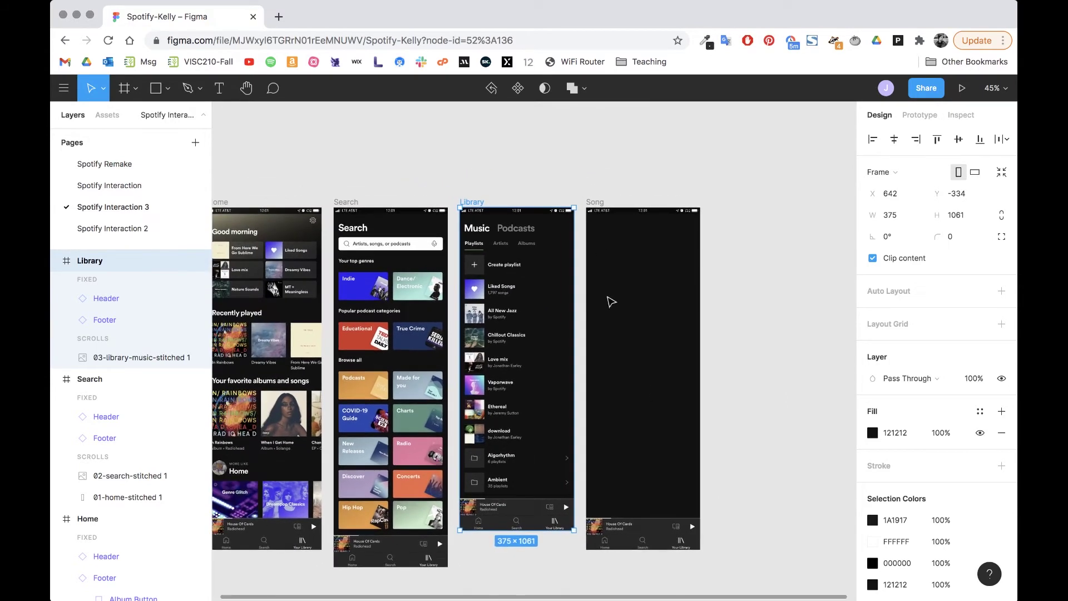
pyautogui.click(594, 204)
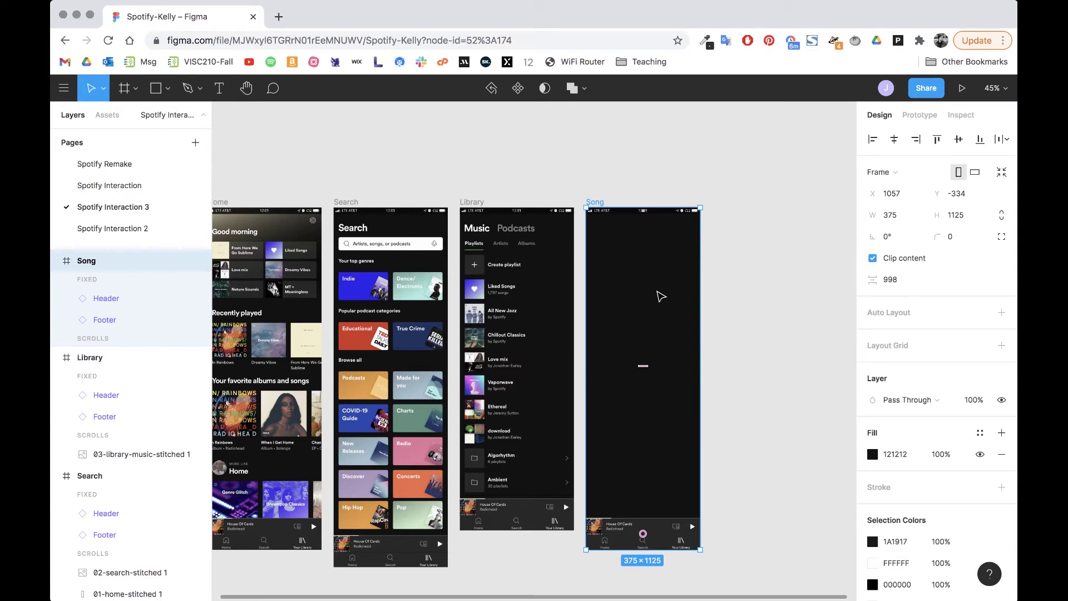
# Import the 06-song.PNG image and place it into the Song frame.
pyautogui.press('super+shift+k')
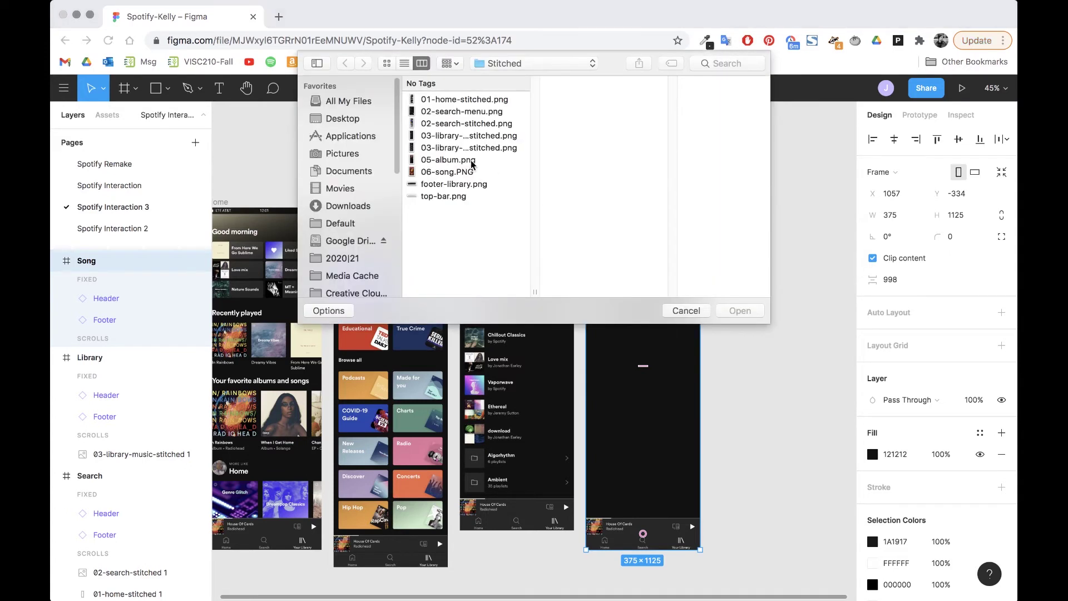
pyautogui.click(470, 172)
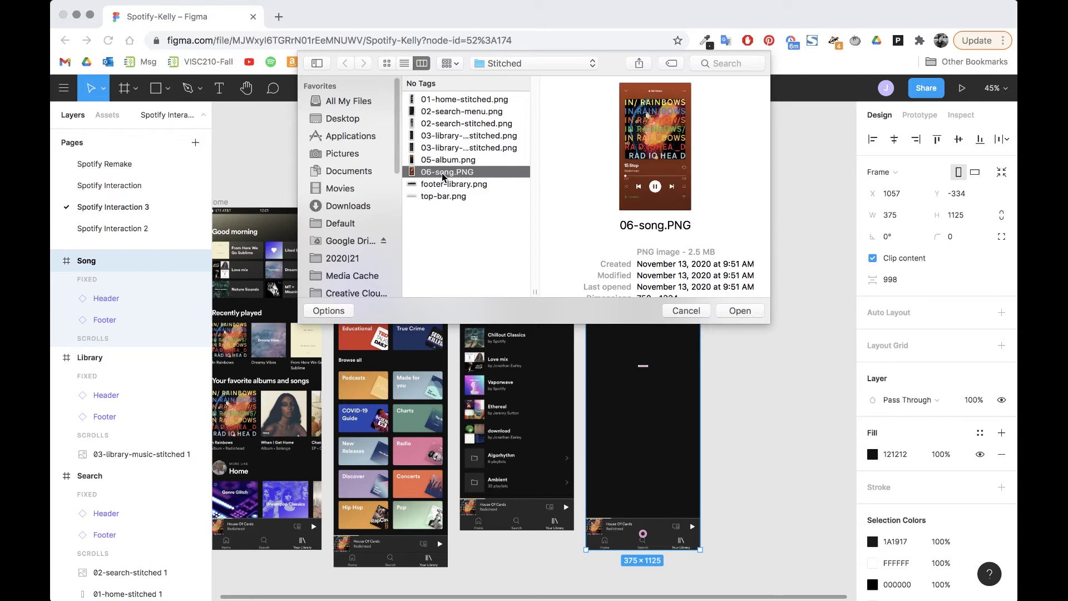
pyautogui.doubleClick(444, 177)
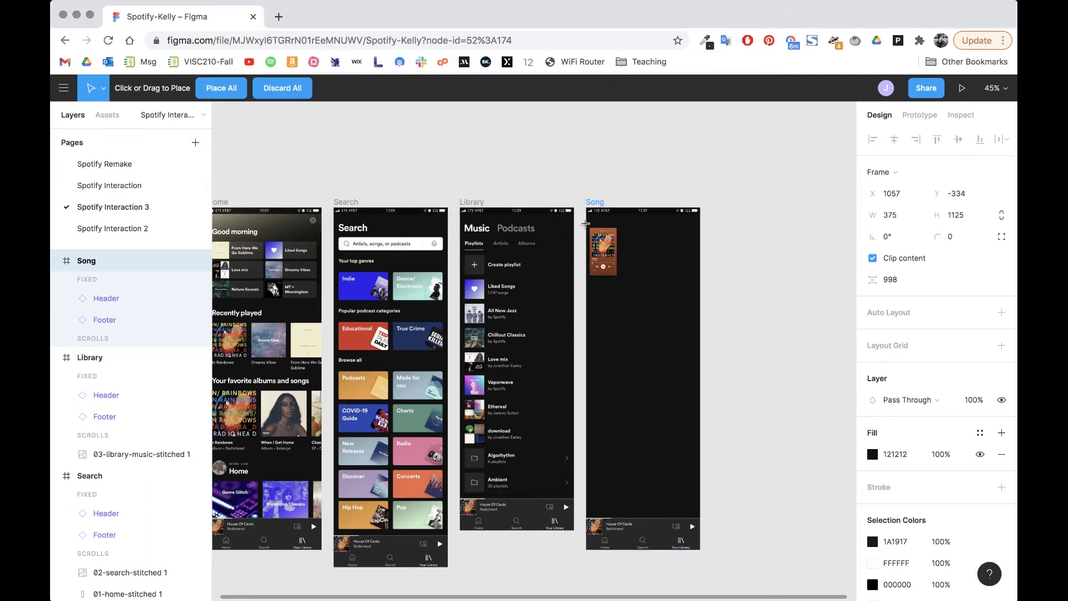
pyautogui.click(589, 228)
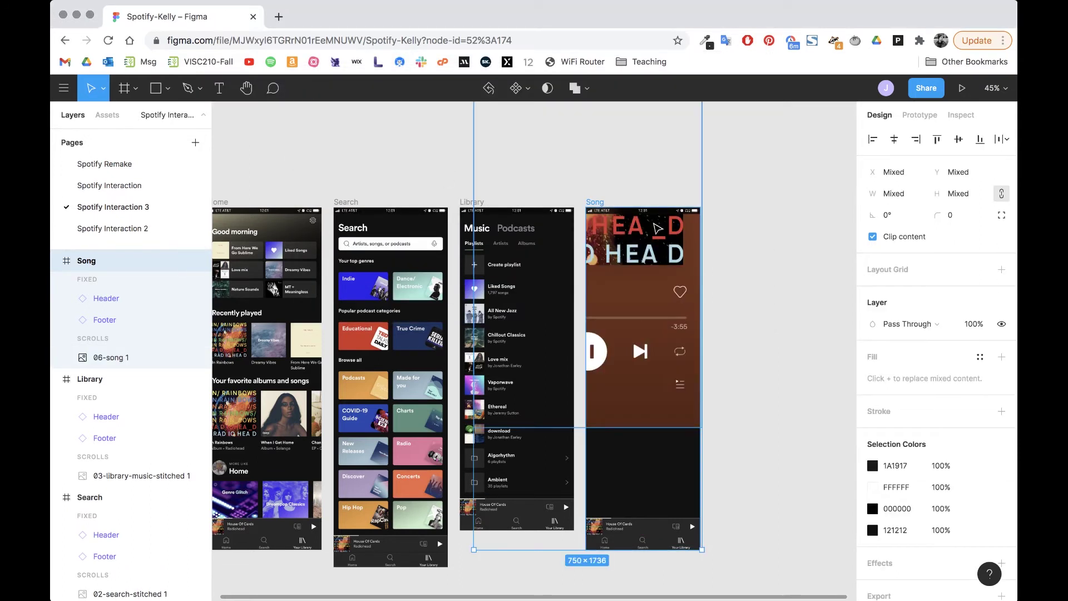
# Position the song image at 0, 0 and scale it to 375 wide (375×667).
pyautogui.click(647, 295)
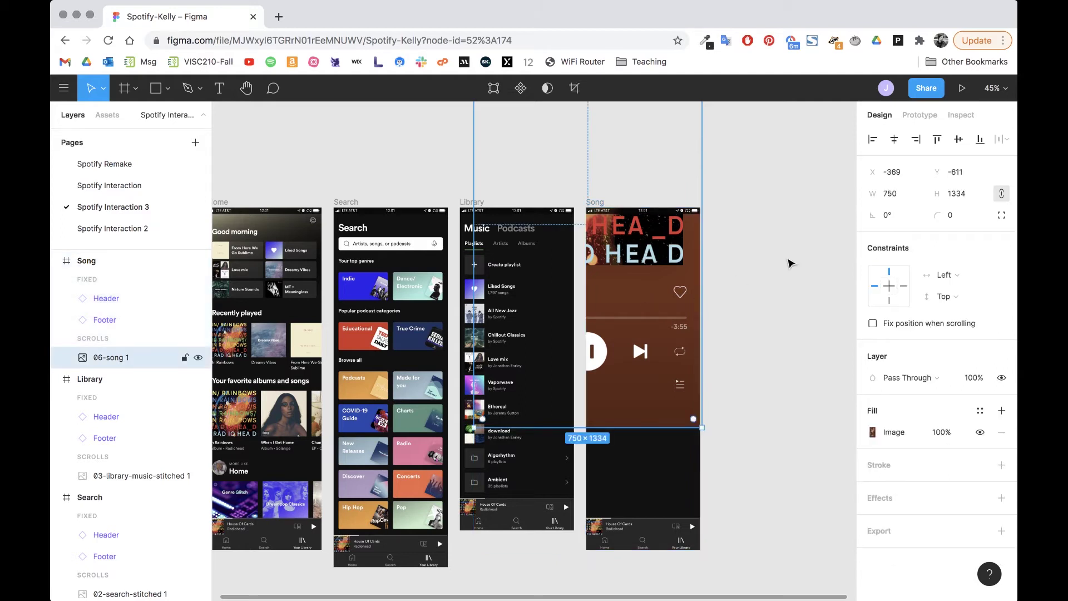
pyautogui.click(894, 174)
pyautogui.press('Tab')
pyautogui.write('0')
pyautogui.press('Tab')
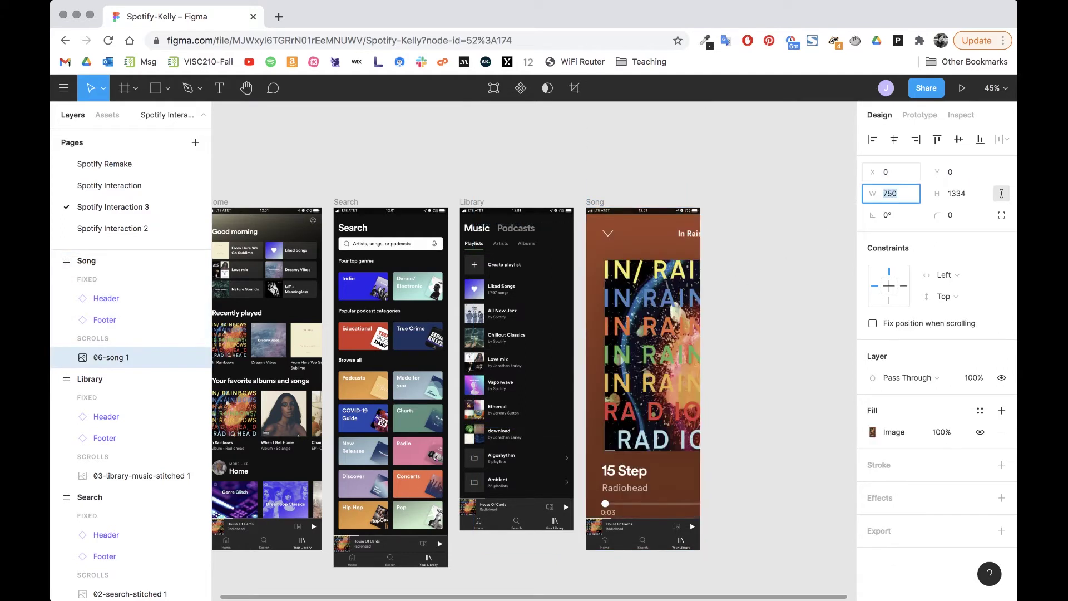
pyautogui.write('375')
pyautogui.press('Return')
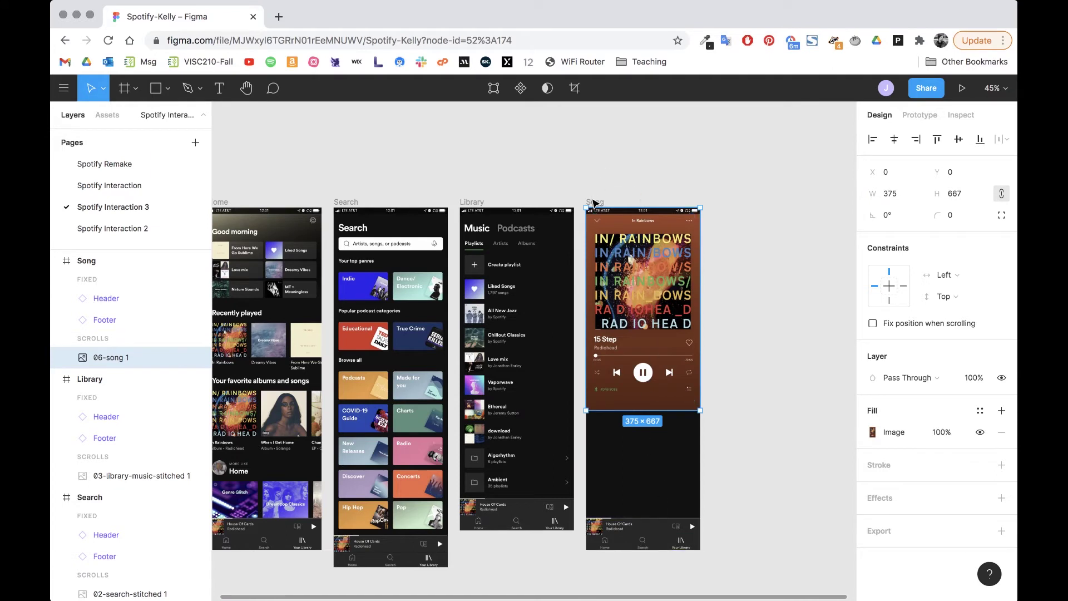
# Drag the Song frame's bottom edge up to shorten it.
pyautogui.click(622, 183)
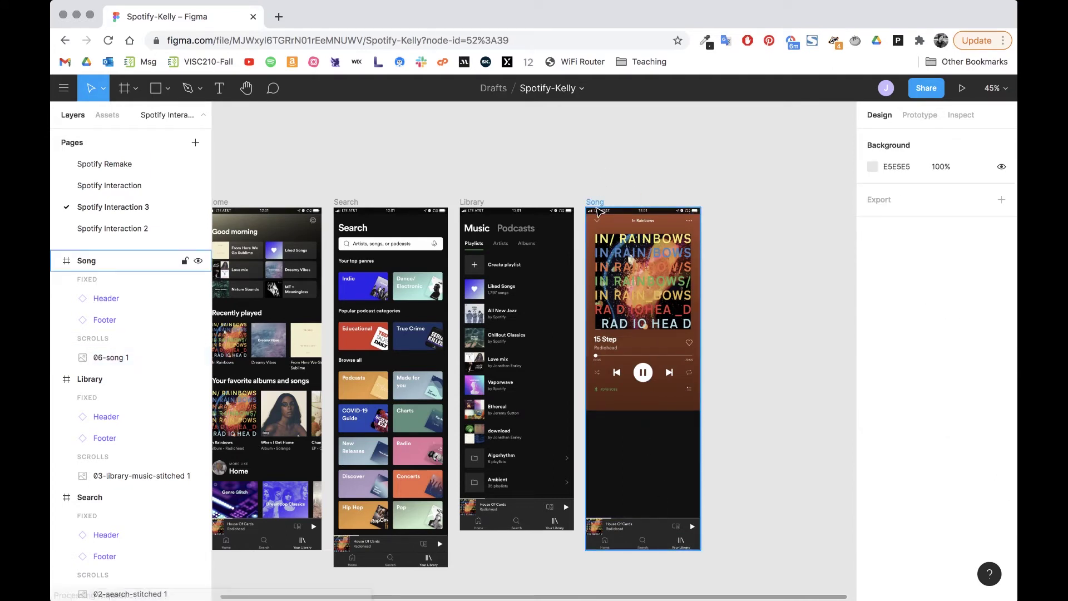
pyautogui.click(594, 202)
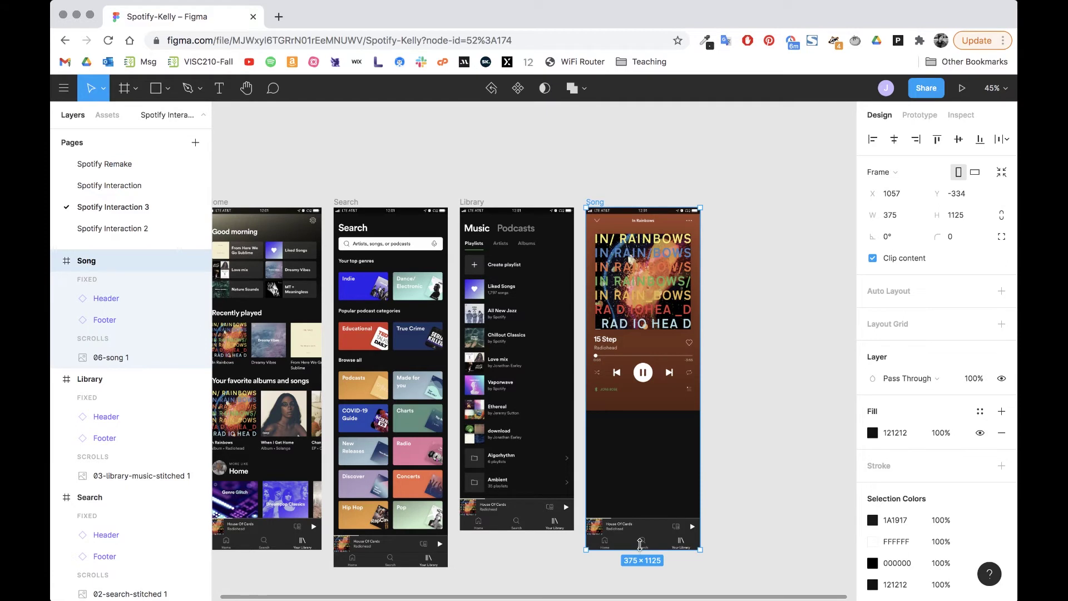
pyautogui.moveTo(639, 547); pyautogui.dragTo(643, 463)
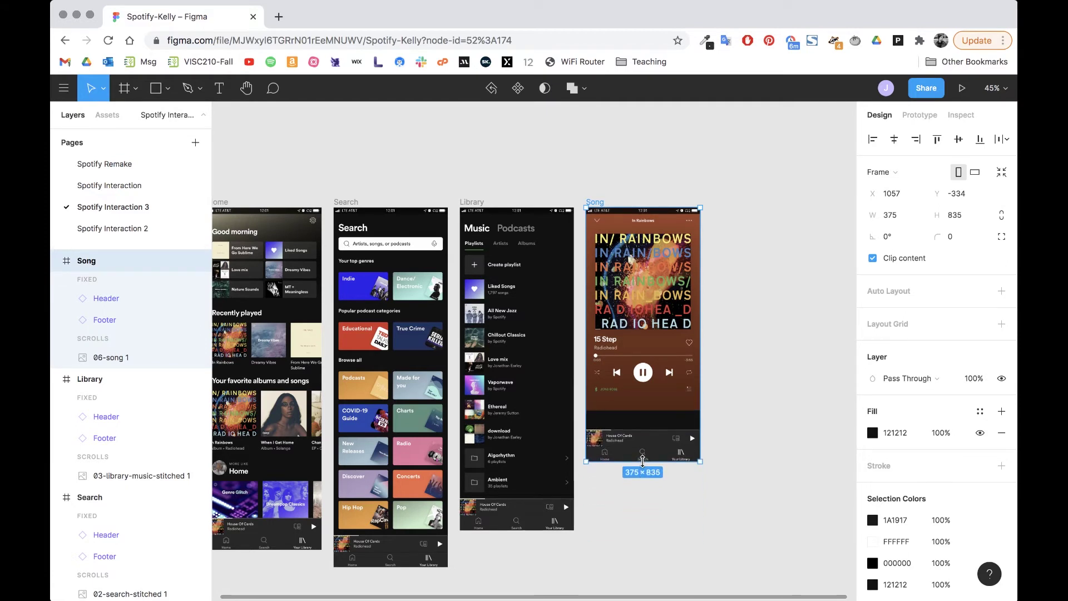
pyautogui.scroll(5, 643, 460)
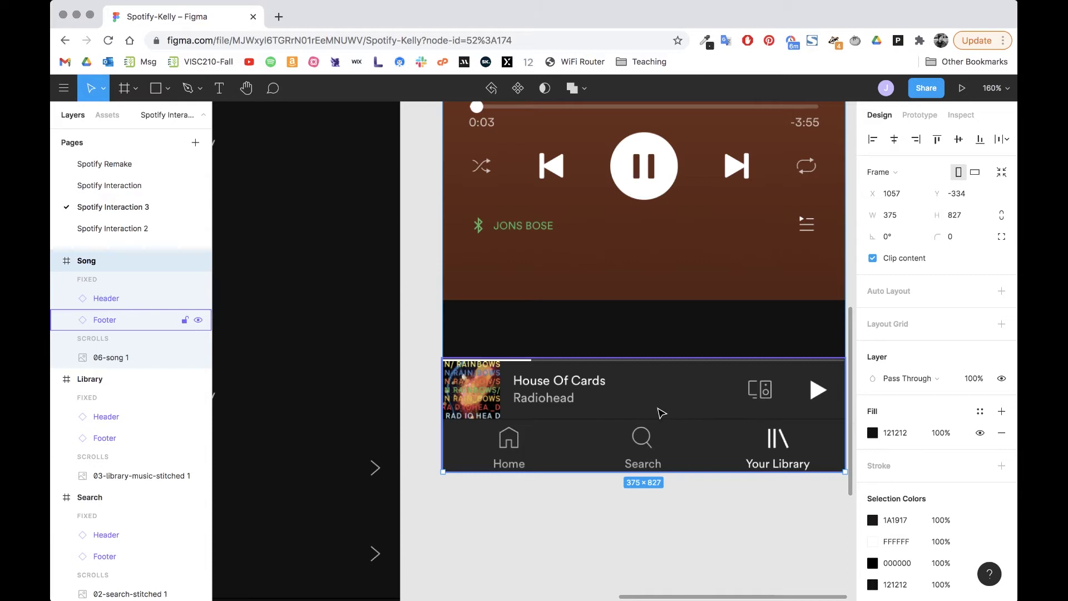
# Delete the Footer instance from the Song frame.
pyautogui.click(603, 479)
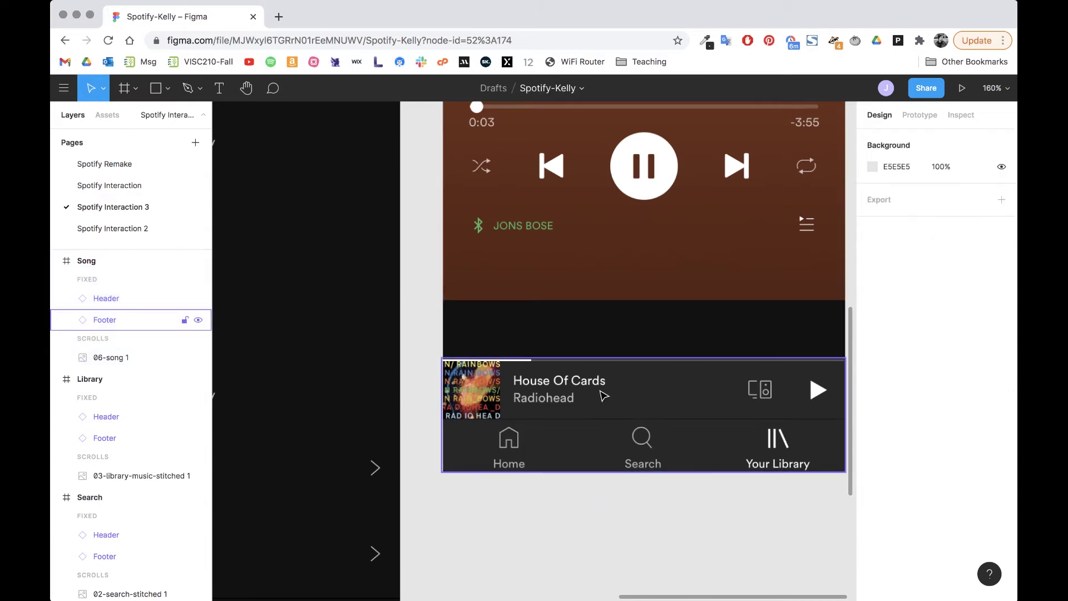
pyautogui.click(604, 395)
pyautogui.press('Delete')
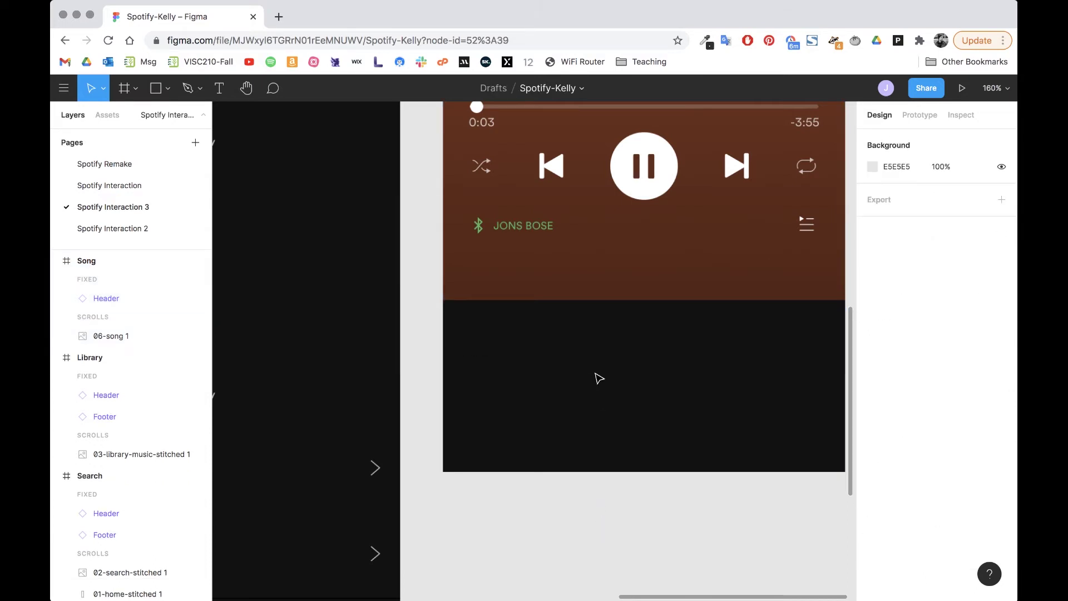
pyautogui.scroll(-10, 599, 378)
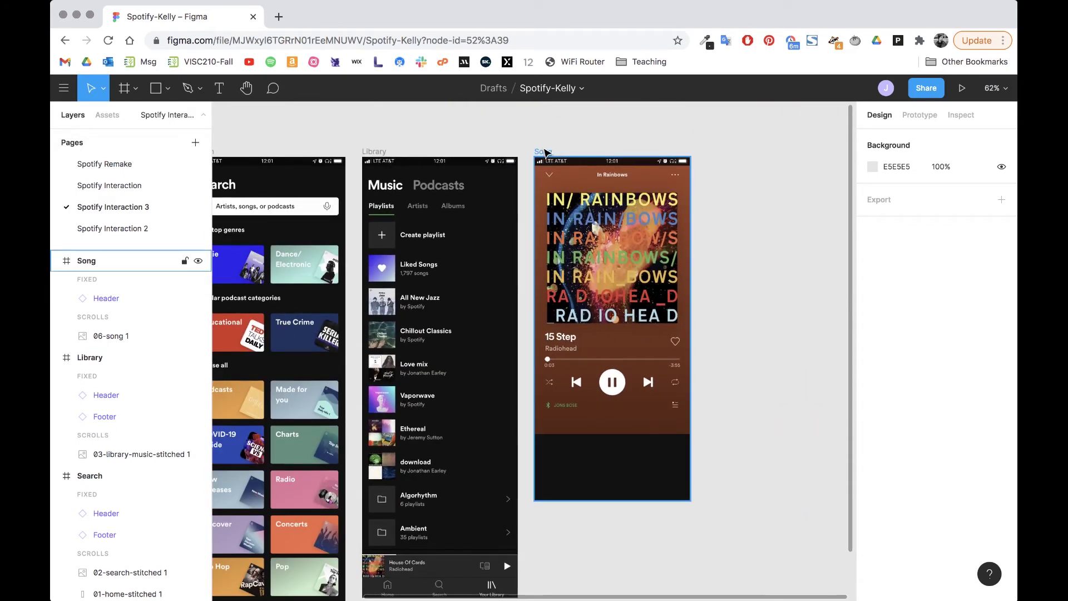
# Trim the Song frame to 375×667 to match the song image.
pyautogui.click(545, 152)
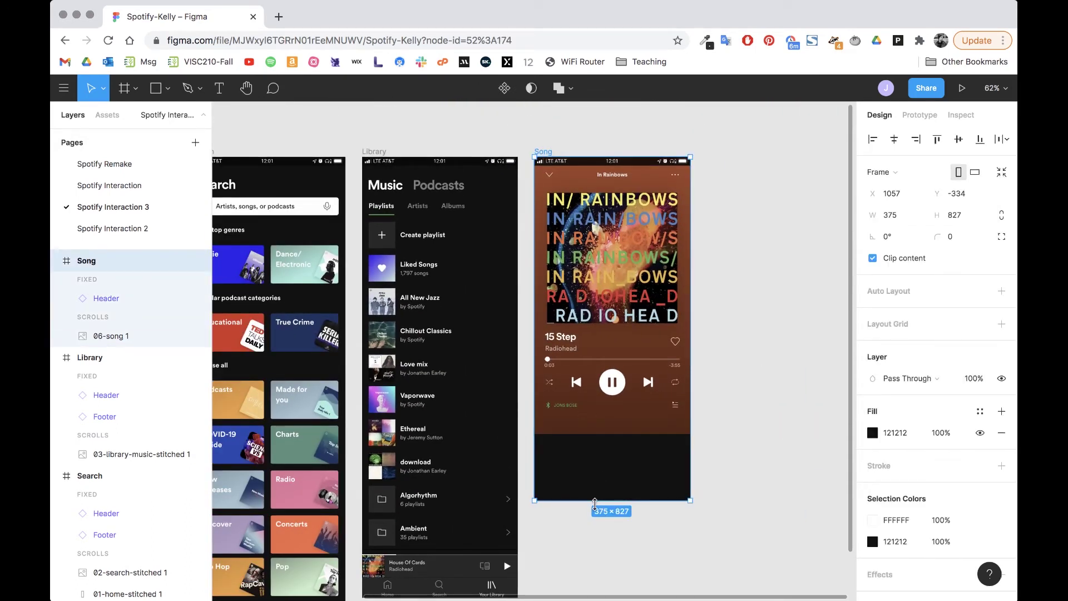
pyautogui.moveTo(593, 499); pyautogui.dragTo(592, 433)
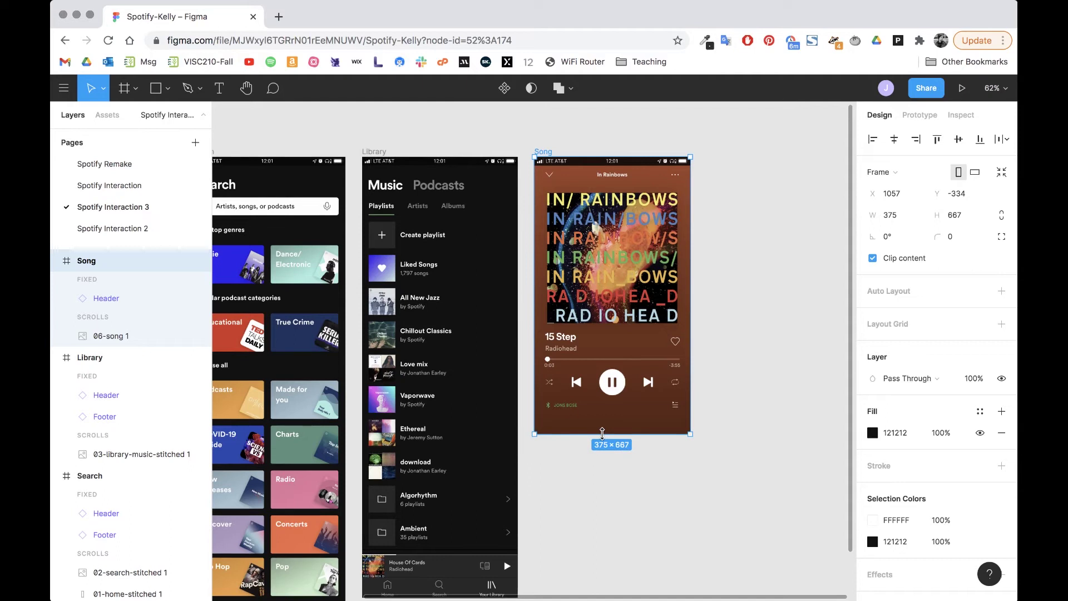
pyautogui.scroll(5, 639, 374)
pyautogui.scroll(-6, 638, 375)
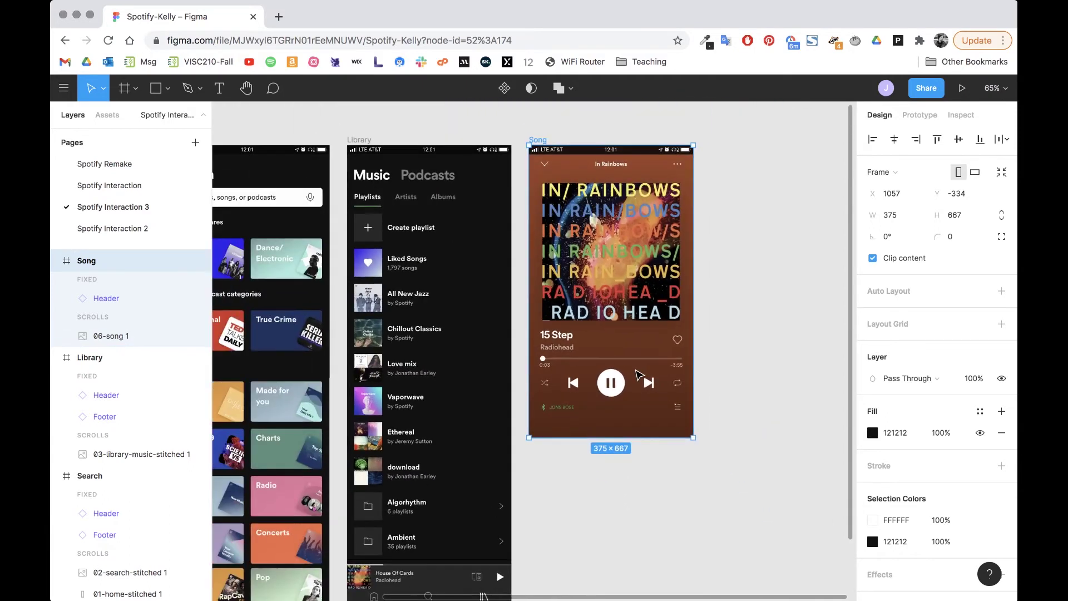
pyautogui.scroll(-5, 637, 375)
pyautogui.scroll(2, 634, 377)
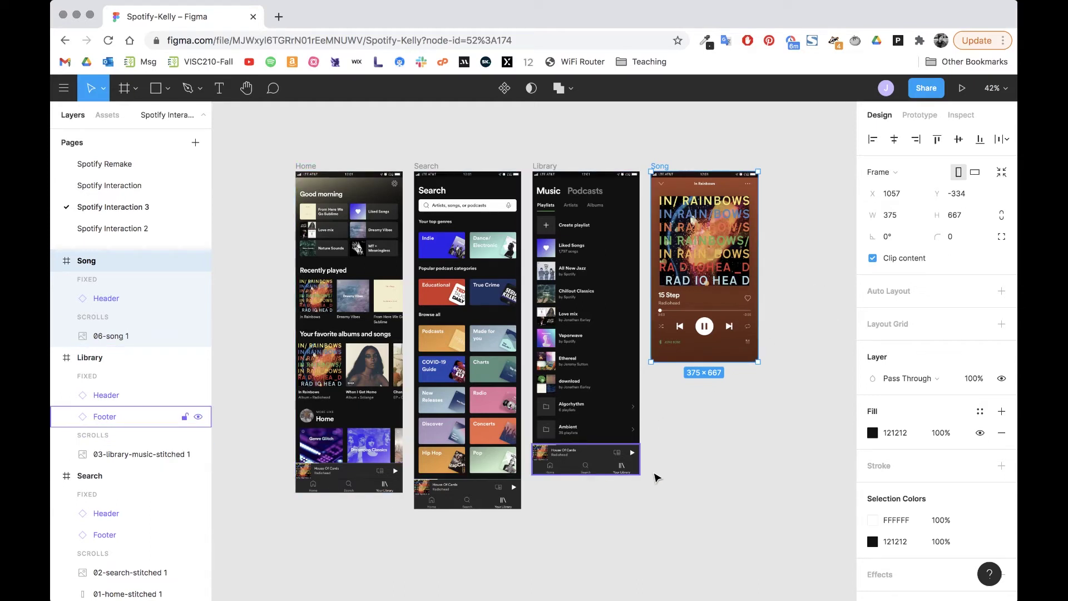
pyautogui.scroll(-3, 659, 480)
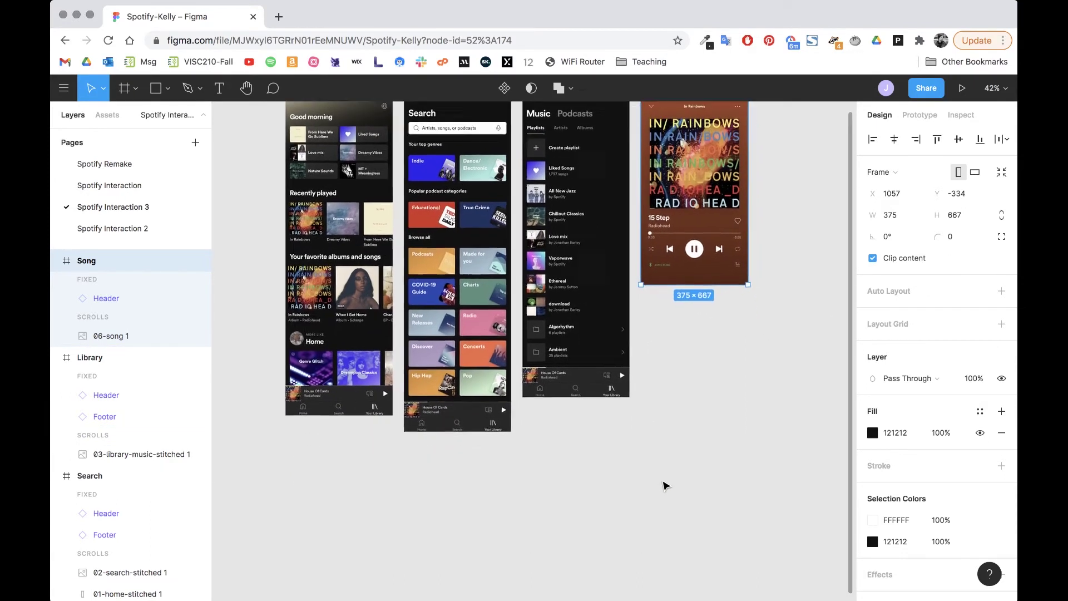
pyautogui.hscroll(-3, 665, 485)
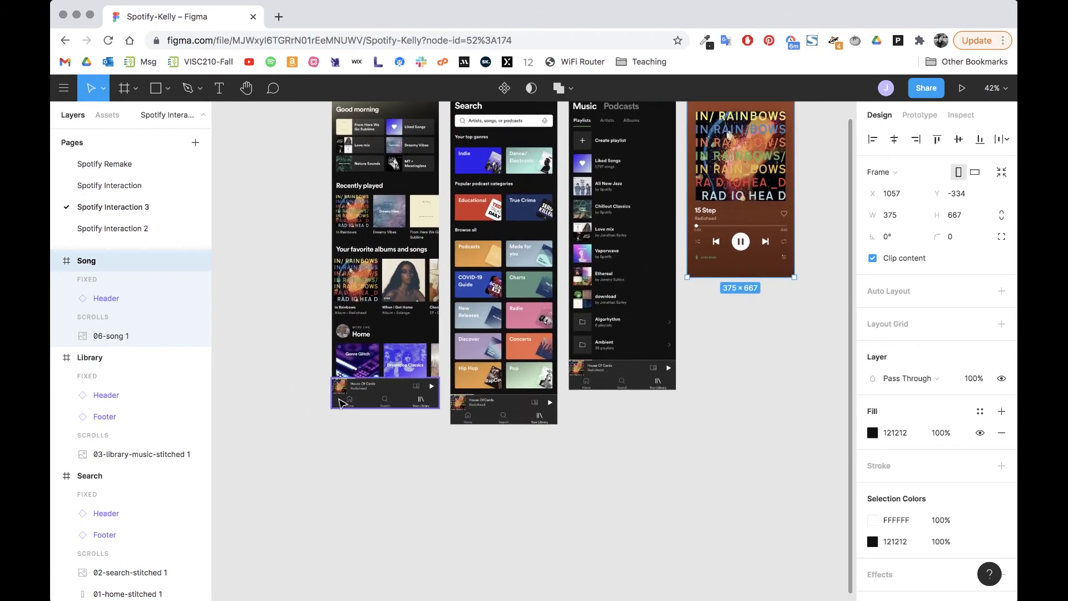
pyautogui.click(349, 403)
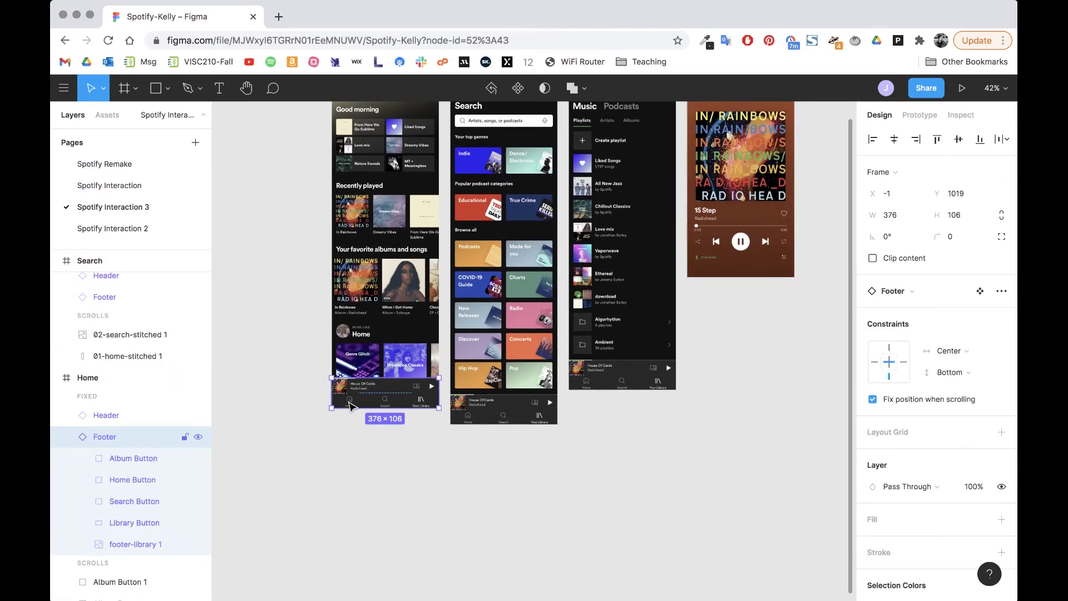
pyautogui.scroll(10, 348, 403)
pyautogui.click(366, 411)
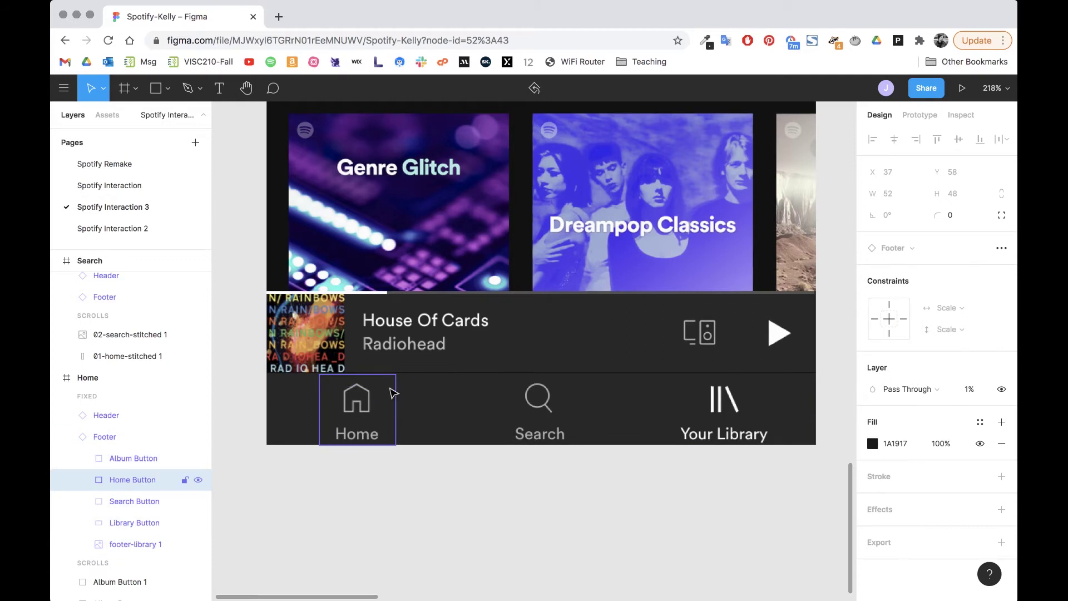
pyautogui.scroll(-8, 384, 416)
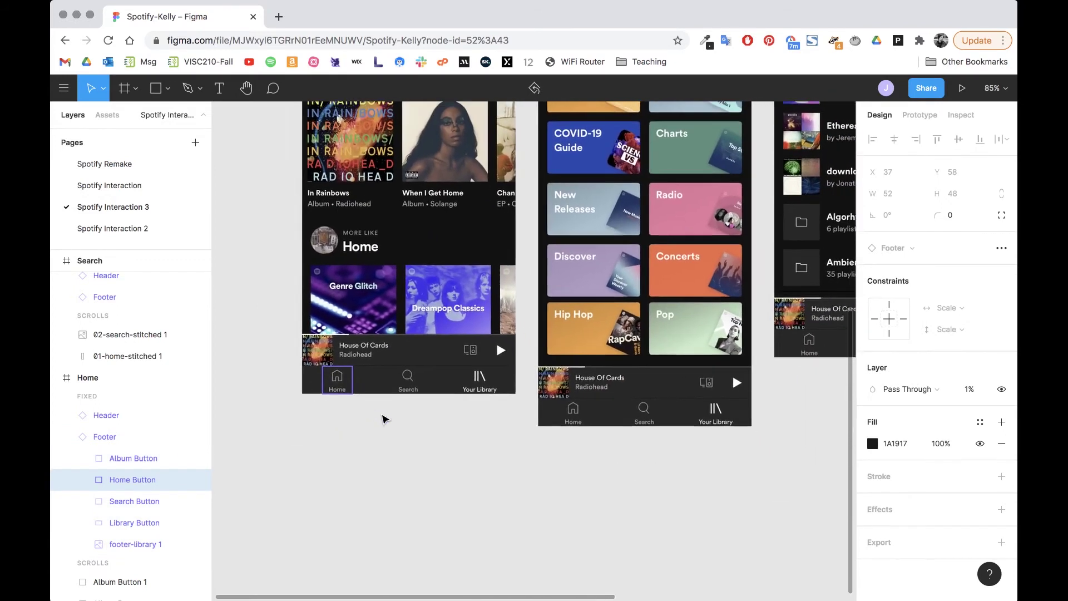
pyautogui.hscroll(1, 383, 418)
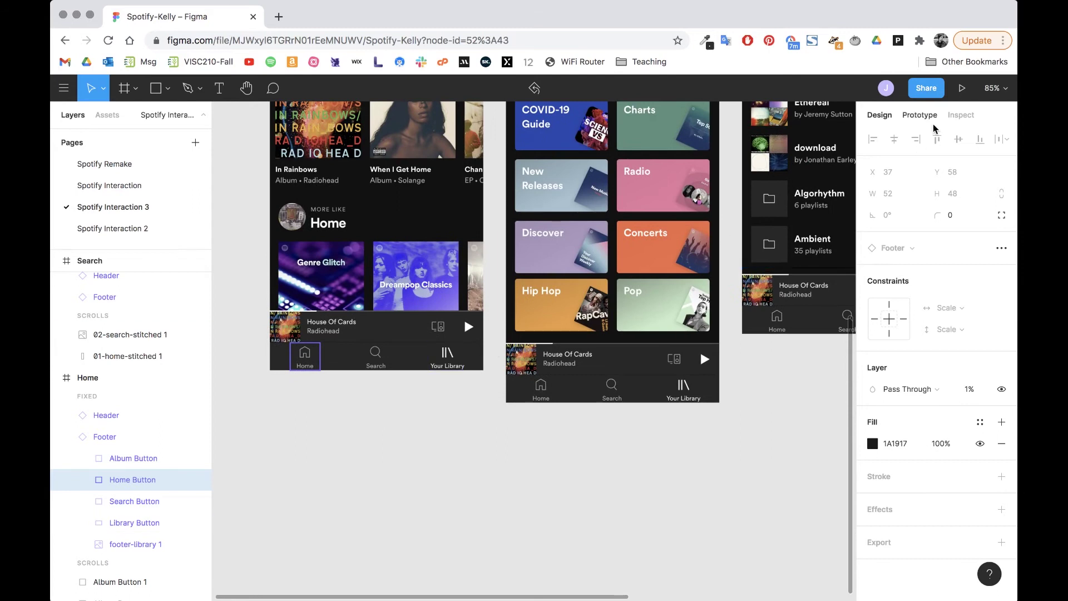
pyautogui.click(918, 117)
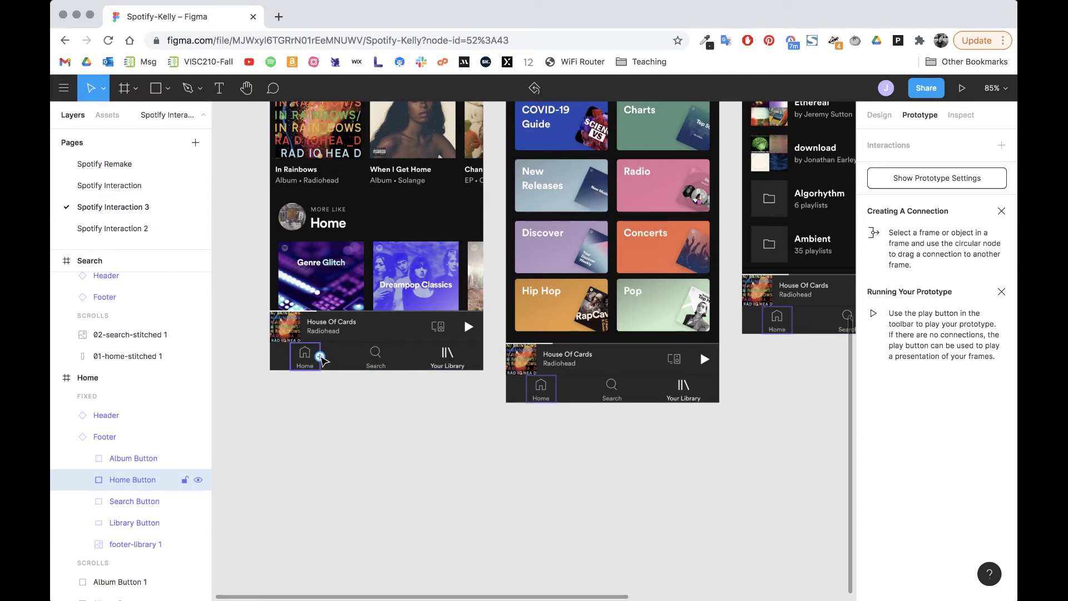
# Link the Home footer's Search Button to the Search frame with an instant tap transition.
pyautogui.moveTo(320, 357); pyautogui.dragTo(339, 273)
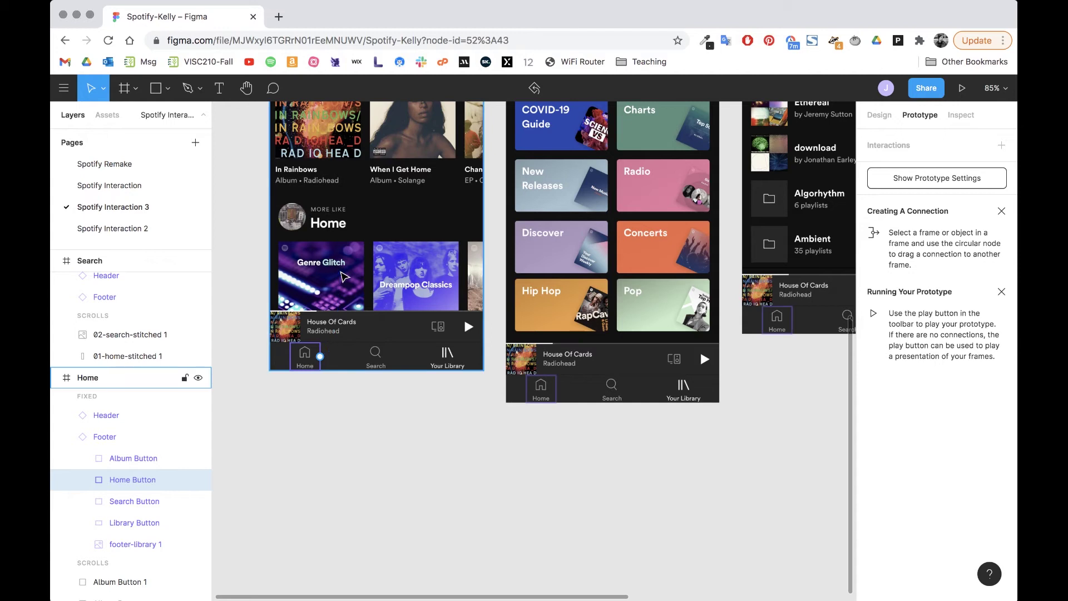
pyautogui.click(372, 360)
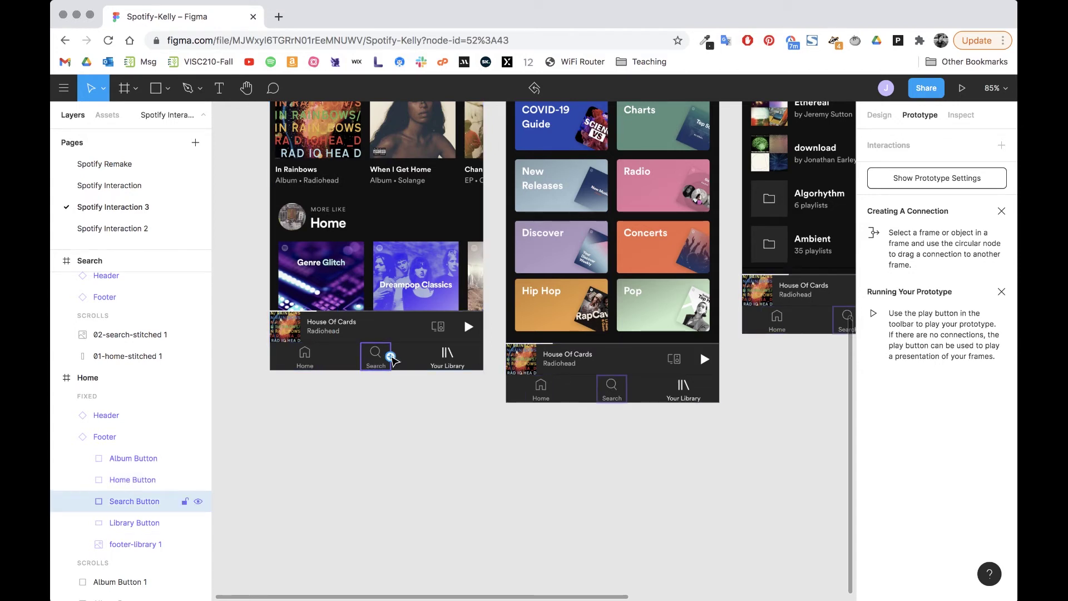
pyautogui.moveTo(390, 357); pyautogui.dragTo(555, 321)
pyautogui.scroll(7, 554, 320)
pyautogui.hscroll(3, 555, 321)
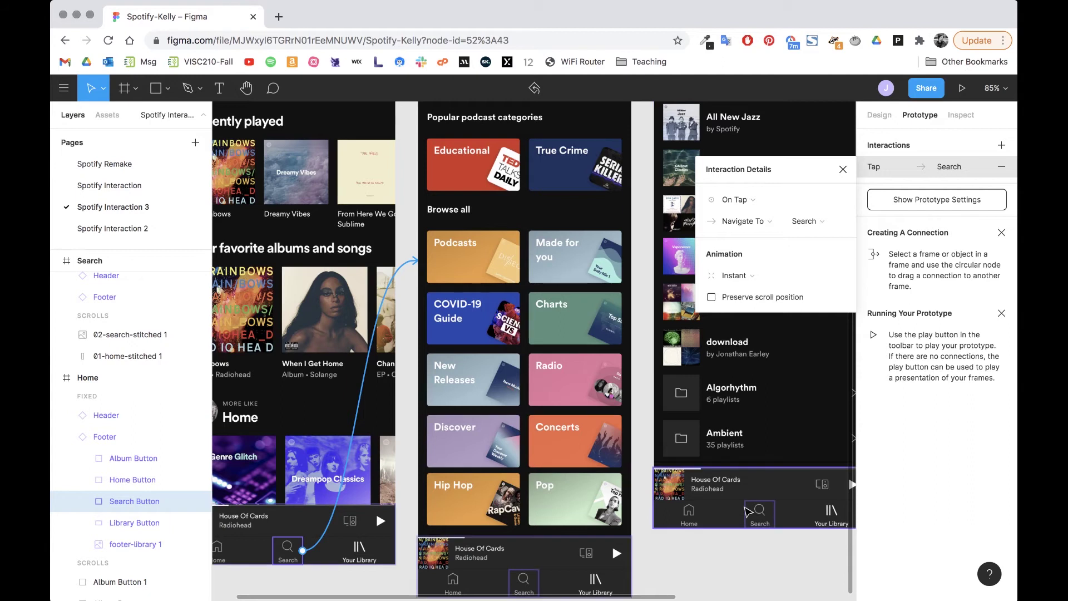
# Link the Home footer's Library button to the Library frame.
pyautogui.click(743, 541)
pyautogui.scroll(-5, 743, 541)
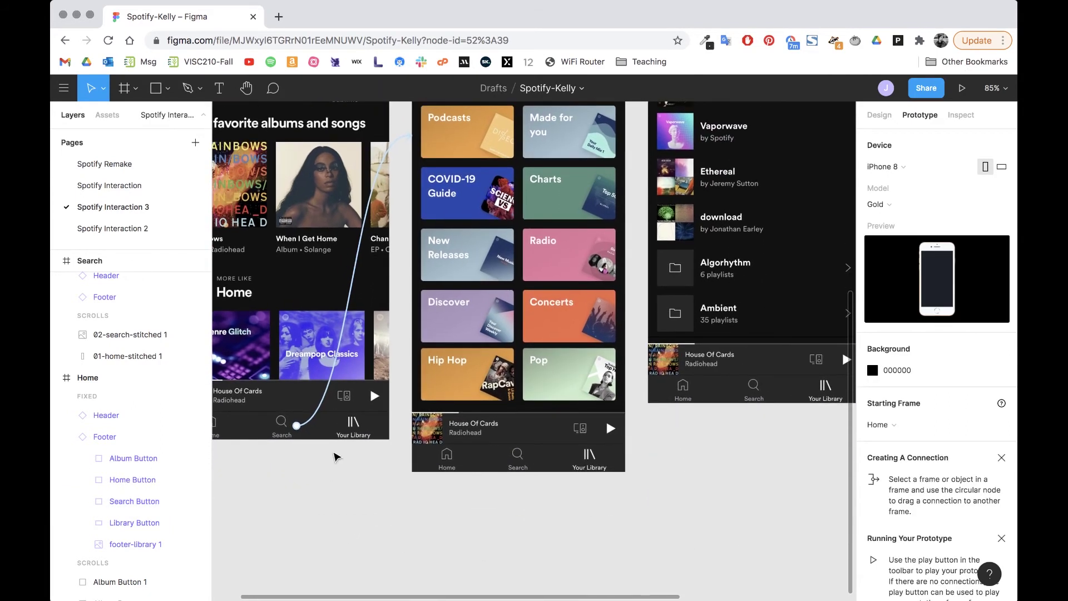
pyautogui.doubleClick(354, 426)
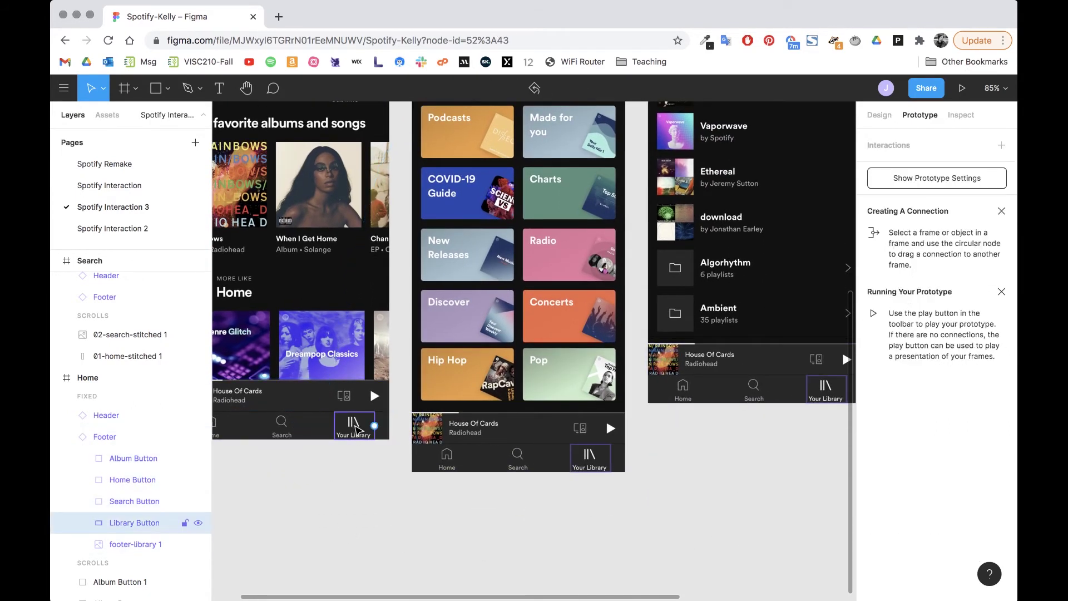
pyautogui.moveTo(376, 428); pyautogui.dragTo(671, 287)
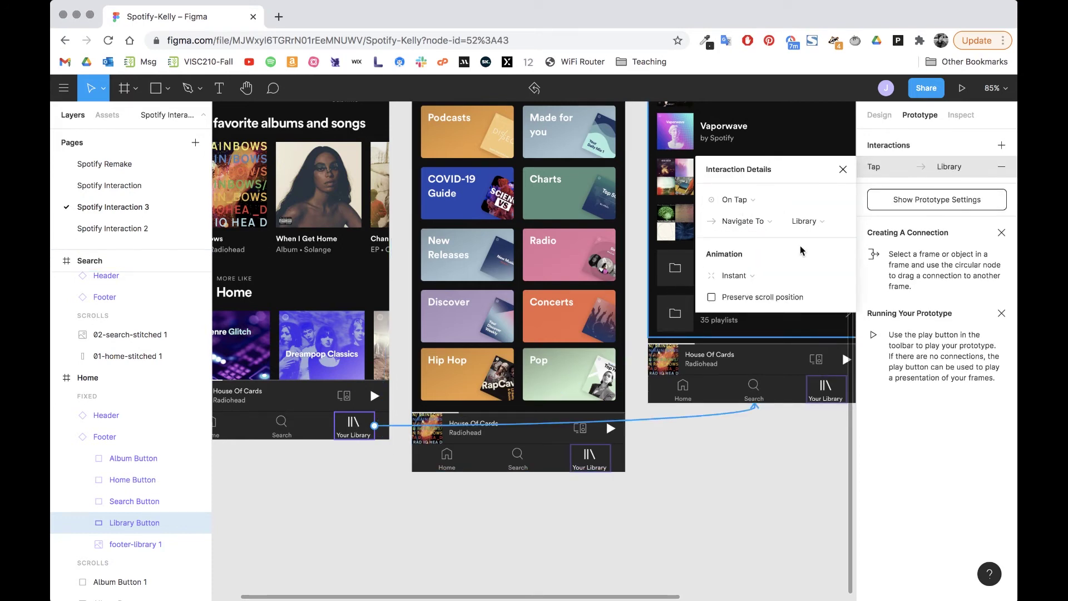
pyautogui.click(711, 515)
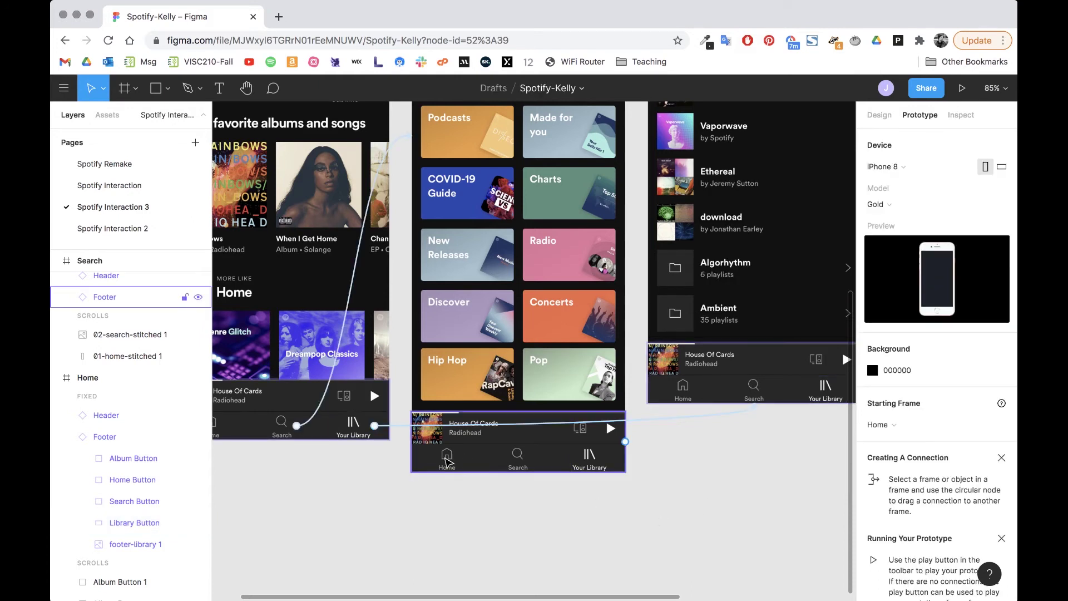
# Link the Search footer's Home button back to the Home frame.
pyautogui.click(452, 464)
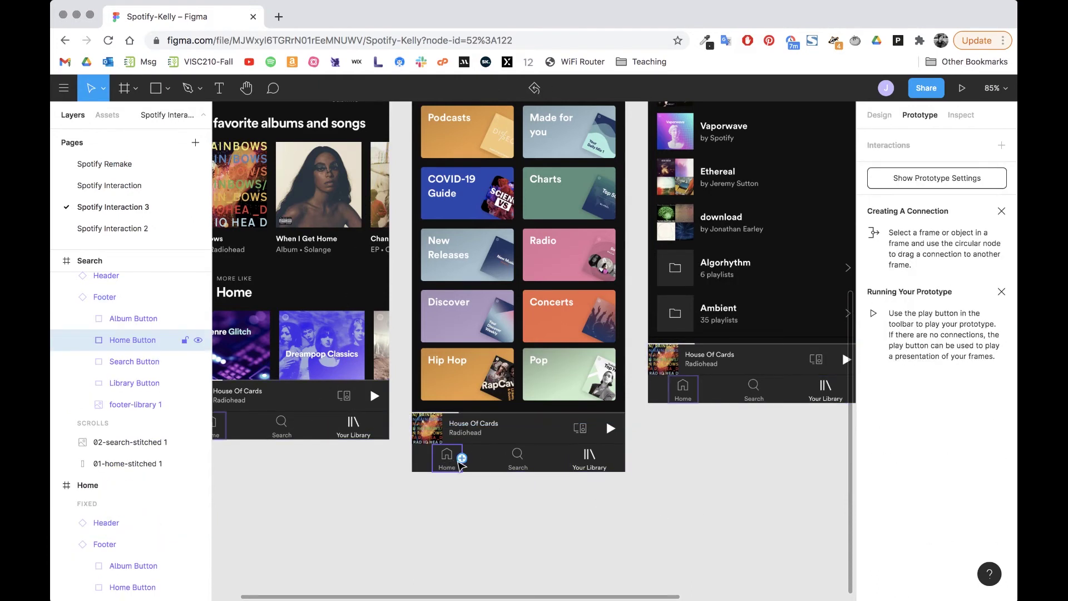
pyautogui.moveTo(461, 458); pyautogui.dragTo(273, 360)
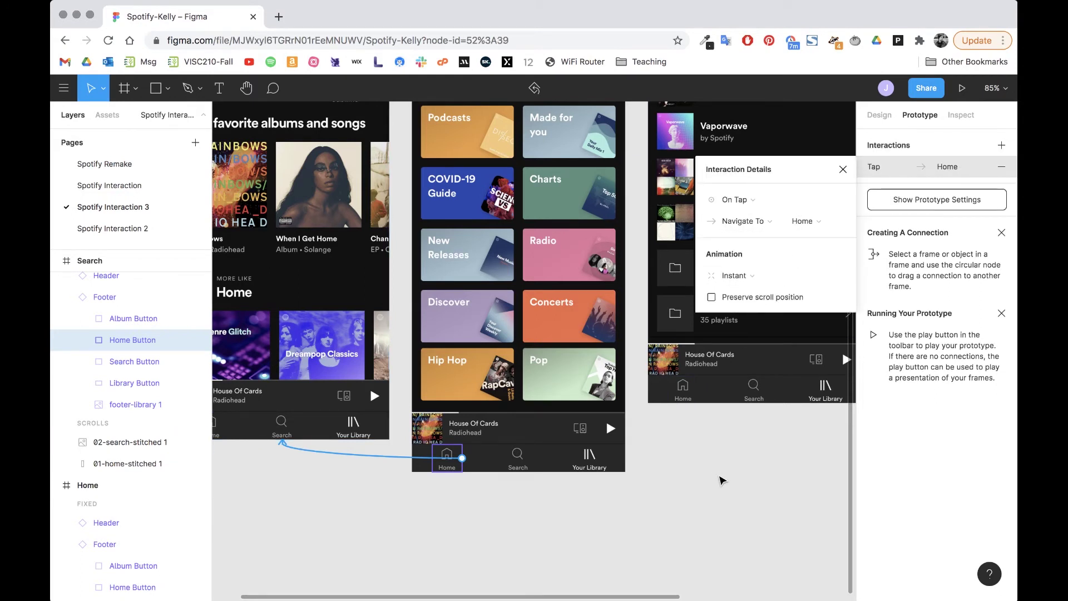
pyautogui.click(720, 477)
# Link the Search footer's Your Library button to the Library frame.
pyautogui.hscroll(3, 732, 480)
pyautogui.scroll(2, 732, 479)
pyautogui.click(675, 441)
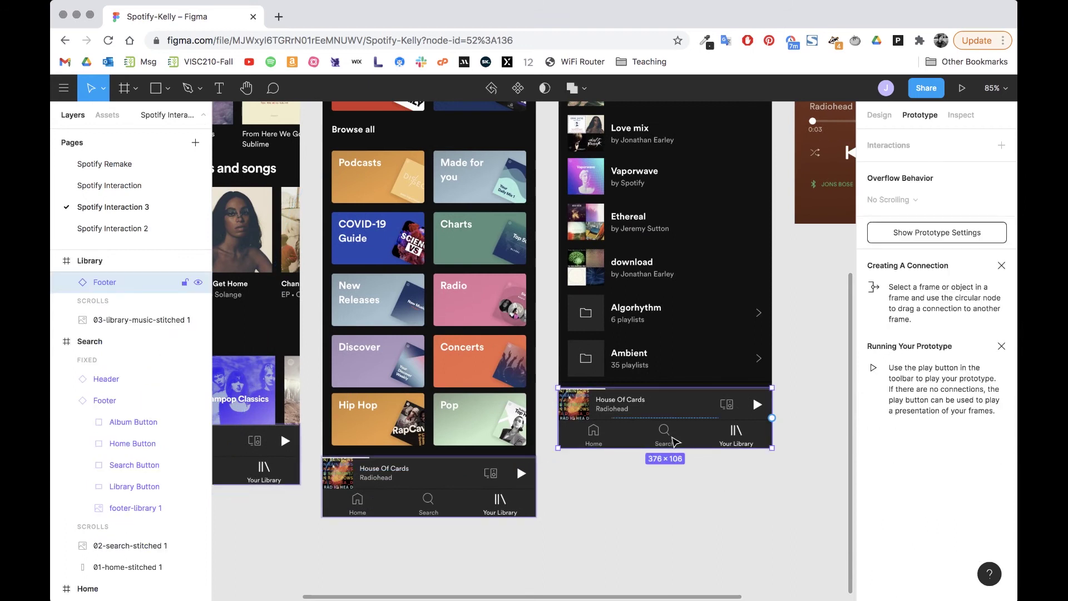
pyautogui.click(667, 441)
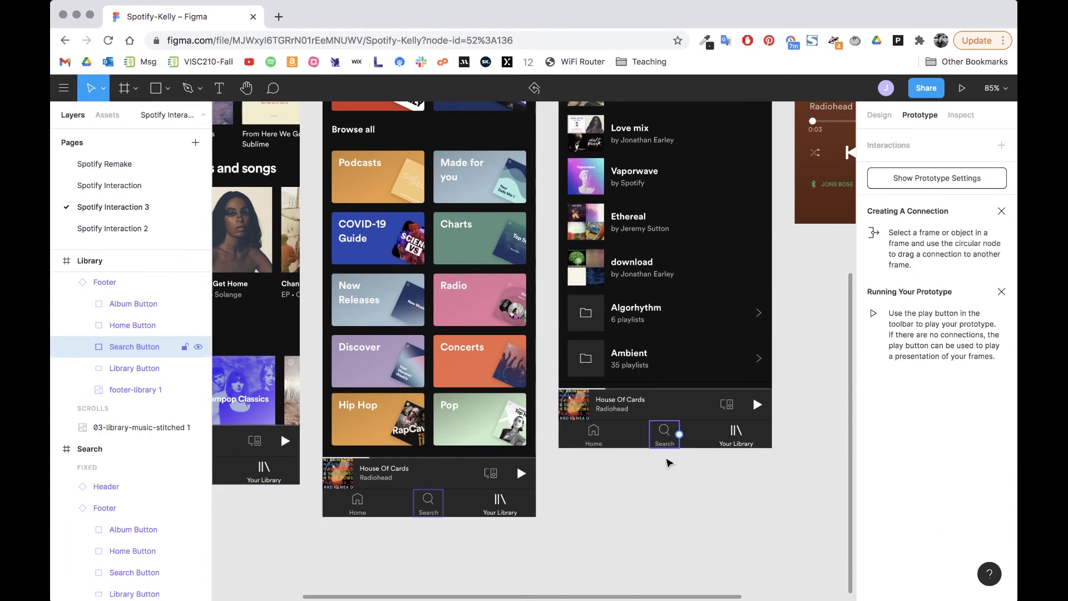
pyautogui.scroll(3, 666, 473)
pyautogui.scroll(-10, 663, 501)
pyautogui.scroll(4, 645, 480)
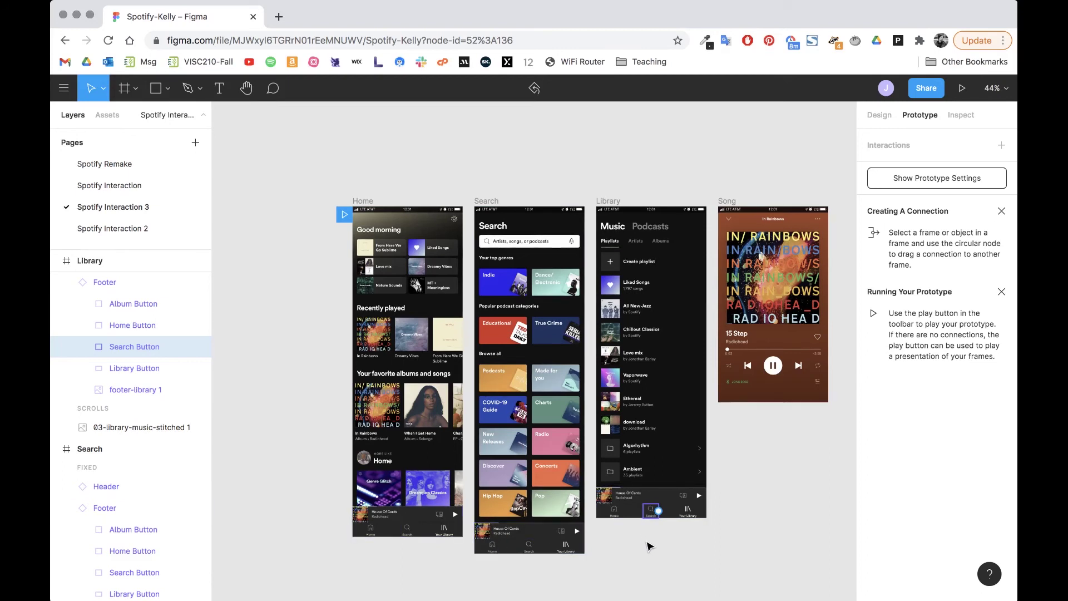
pyautogui.scroll(-3, 644, 544)
pyautogui.scroll(5, 643, 543)
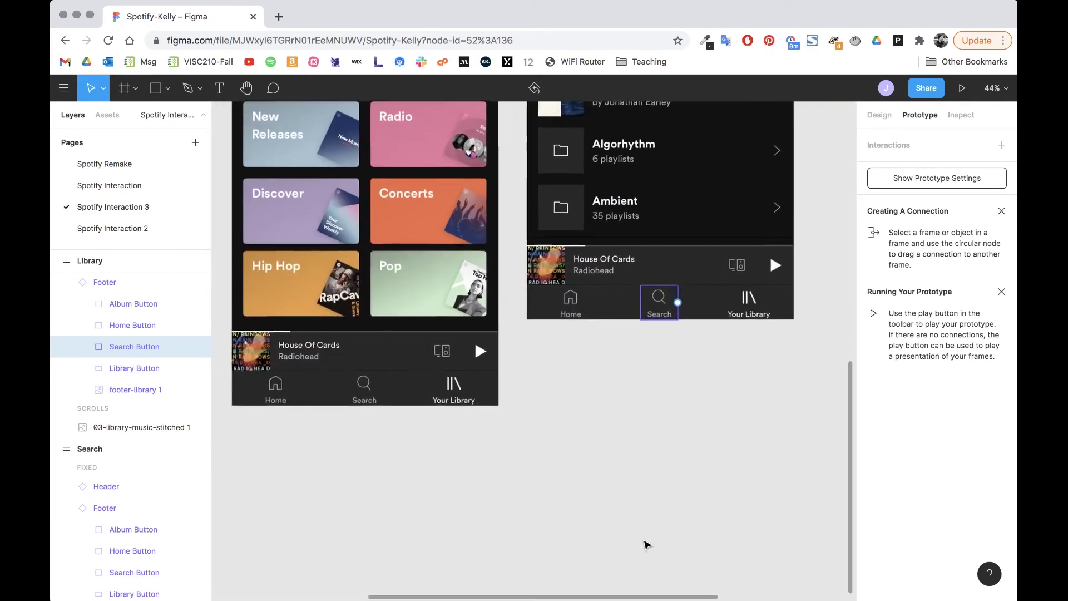
pyautogui.click(438, 424)
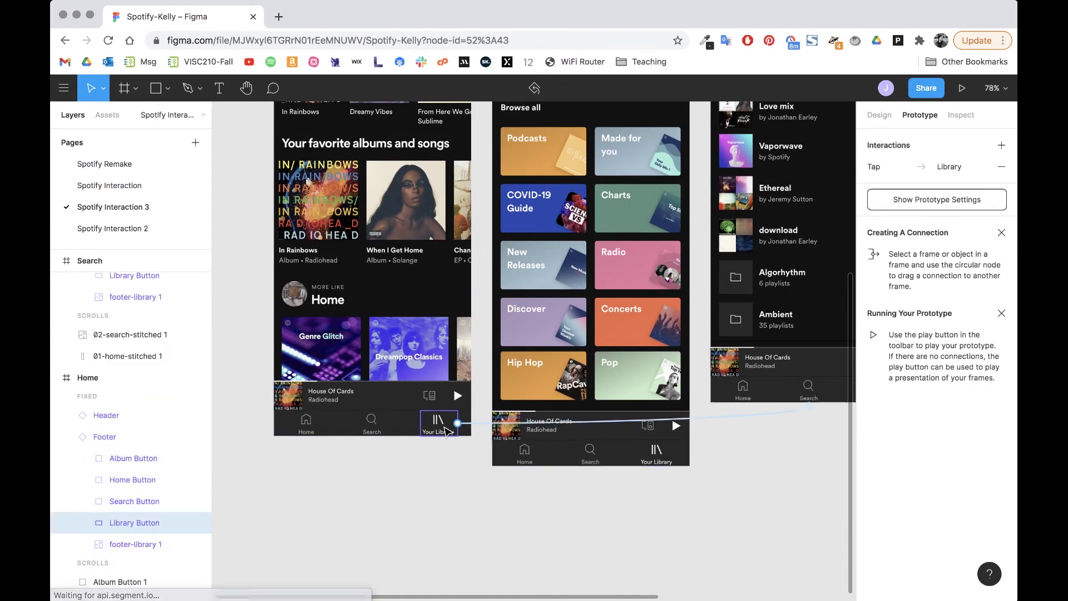
pyautogui.click(657, 452)
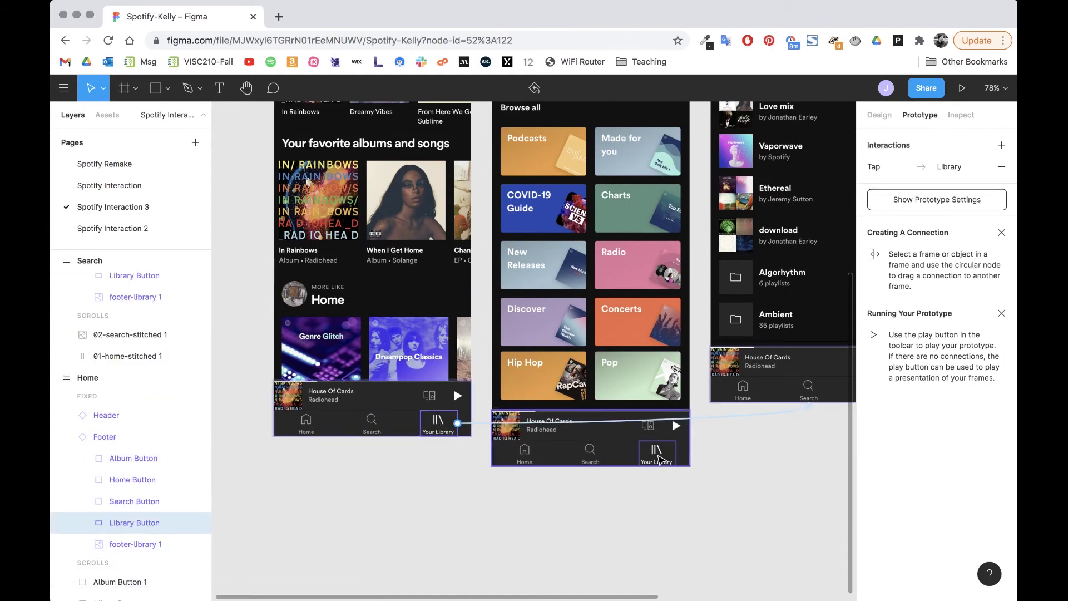
pyautogui.scroll(4, 711, 490)
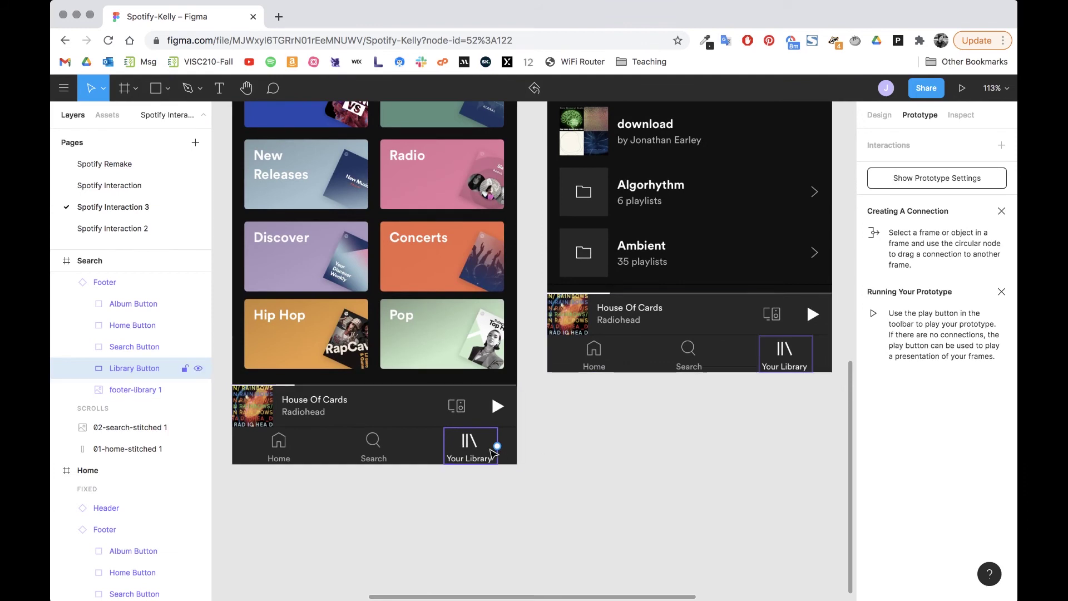
pyautogui.moveTo(497, 445); pyautogui.dragTo(749, 225)
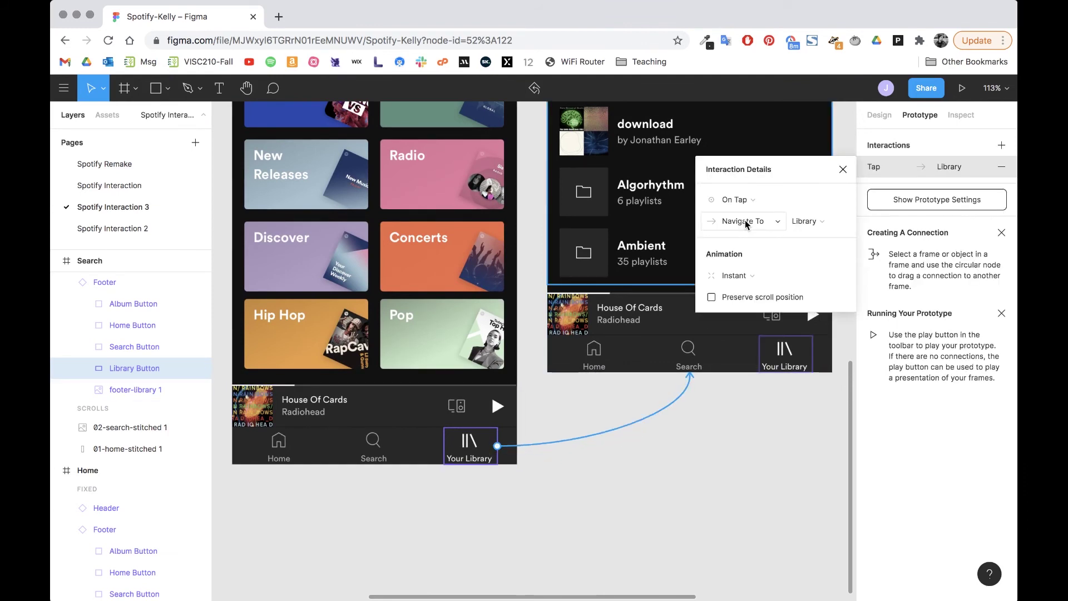
pyautogui.click(760, 419)
# Link the Library footer's Home button to the Home frame.
pyautogui.click(377, 453)
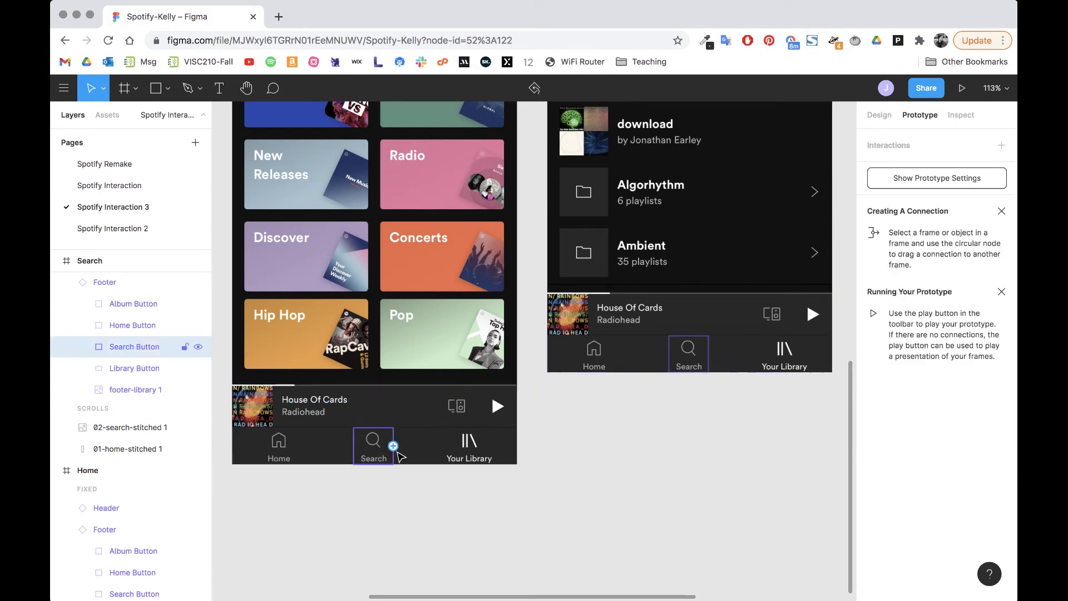
pyautogui.click(594, 368)
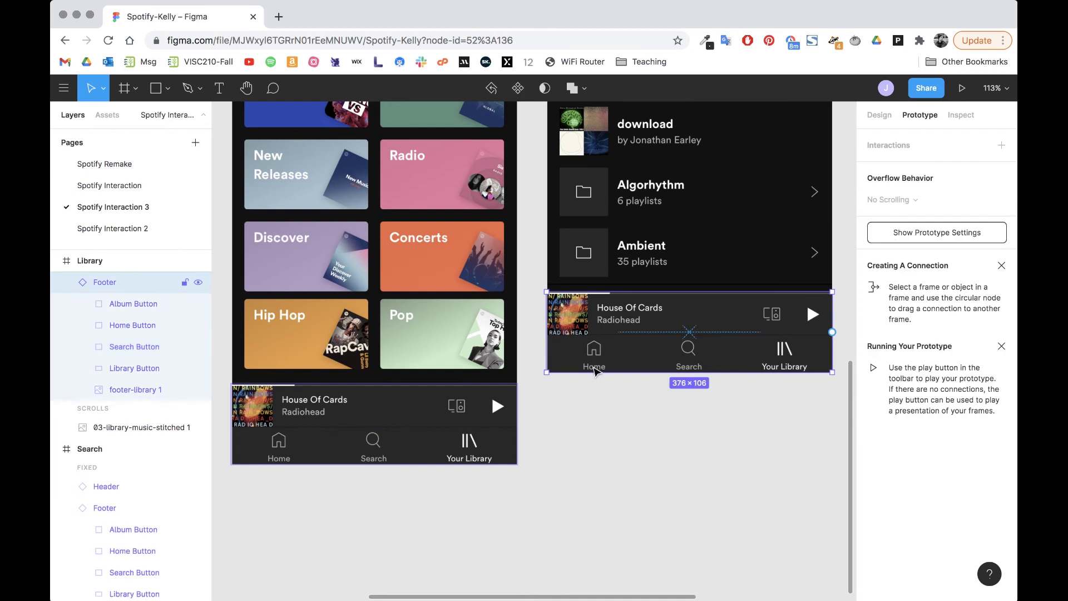
pyautogui.click(593, 367)
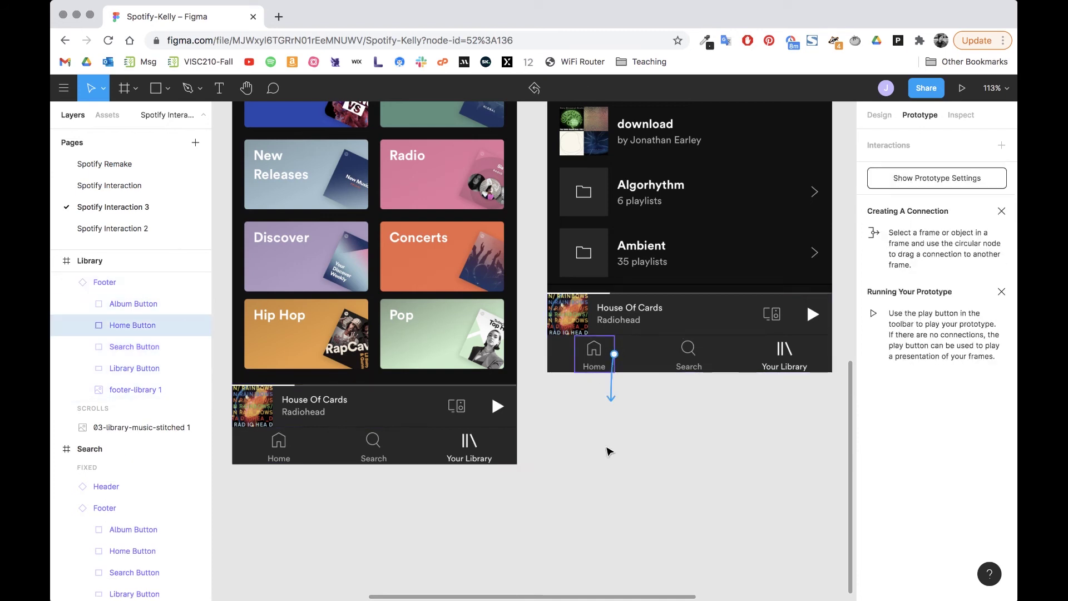
pyautogui.moveTo(607, 450); pyautogui.dragTo(299, 349)
pyautogui.click(589, 457)
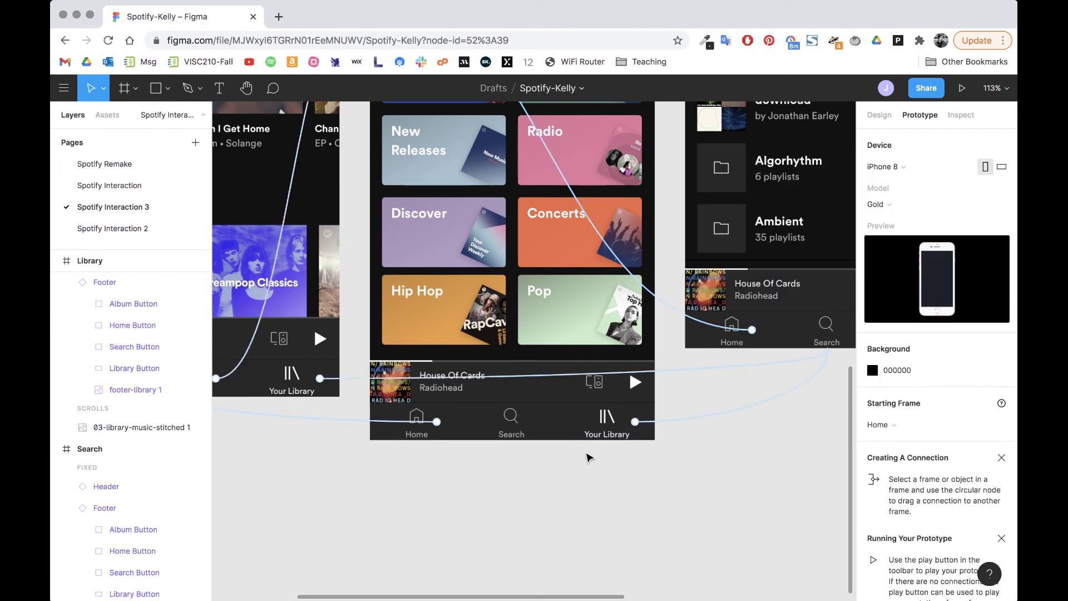
pyautogui.hscroll(-8, 589, 458)
pyautogui.click(428, 387)
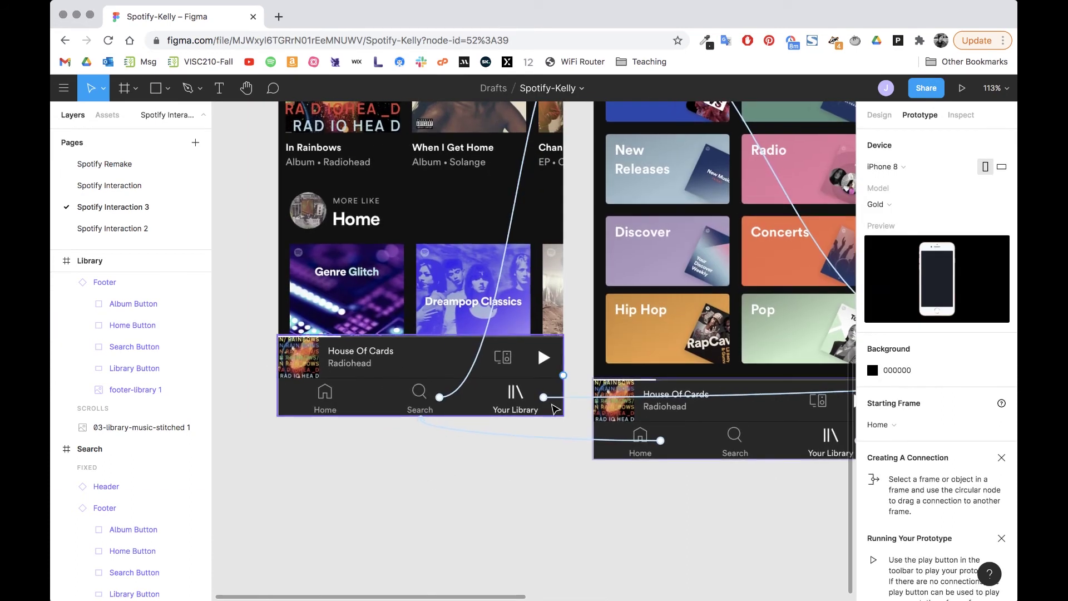
pyautogui.hscroll(8, 516, 395)
pyautogui.click(617, 426)
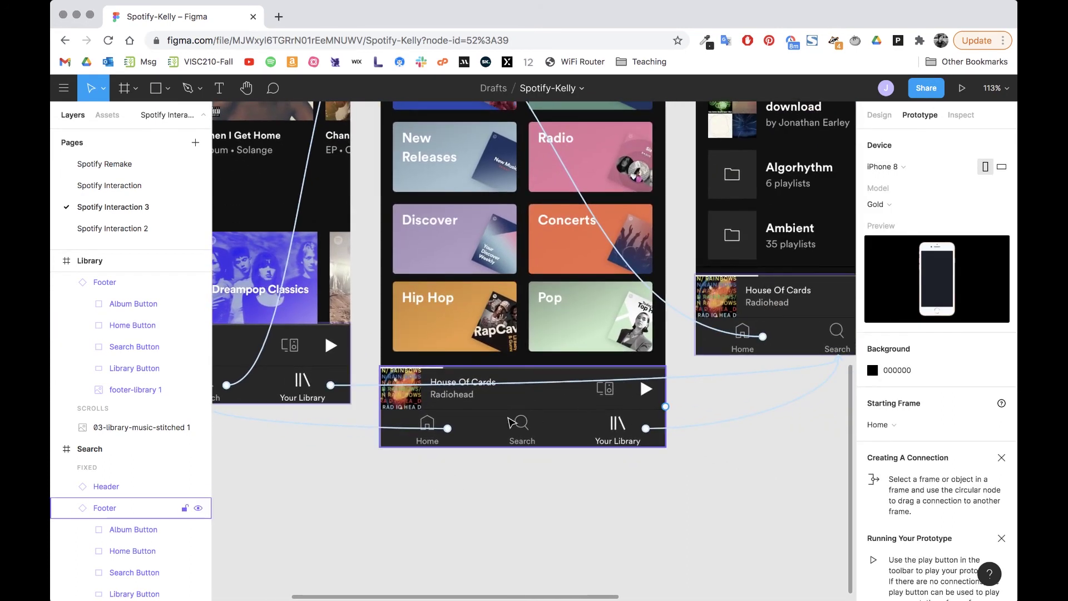
pyautogui.hscroll(8, 740, 429)
pyautogui.click(573, 297)
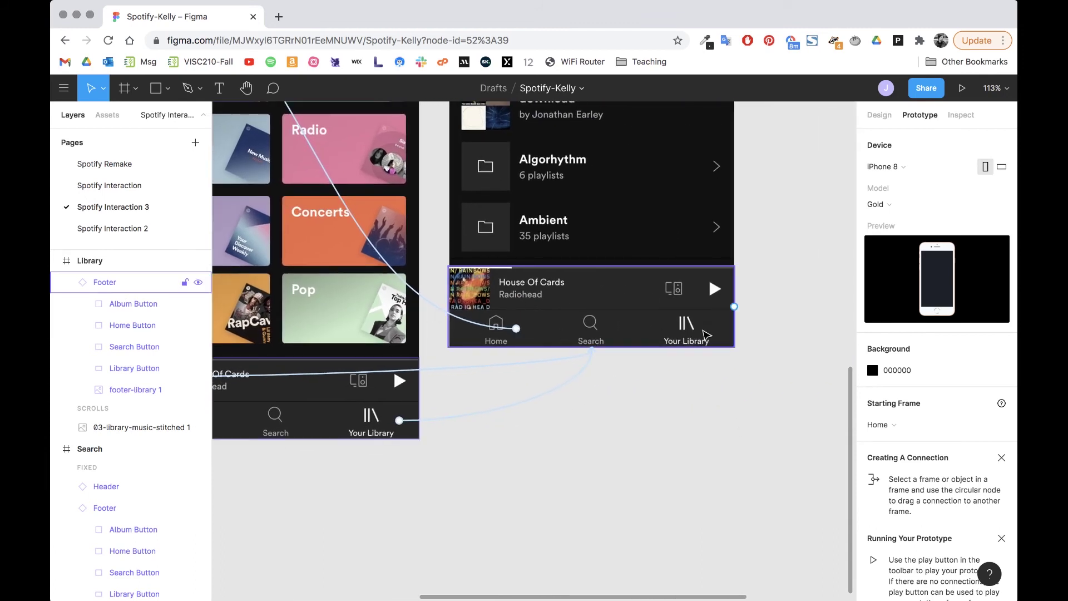
pyautogui.scroll(2, 584, 356)
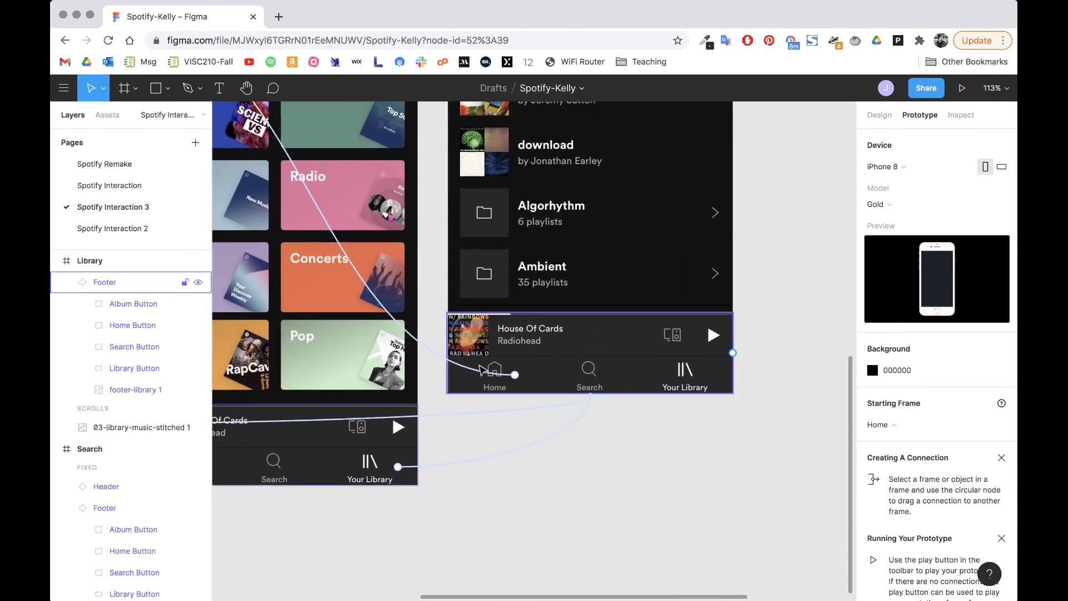
pyautogui.click(573, 423)
pyautogui.scroll(-6, 573, 423)
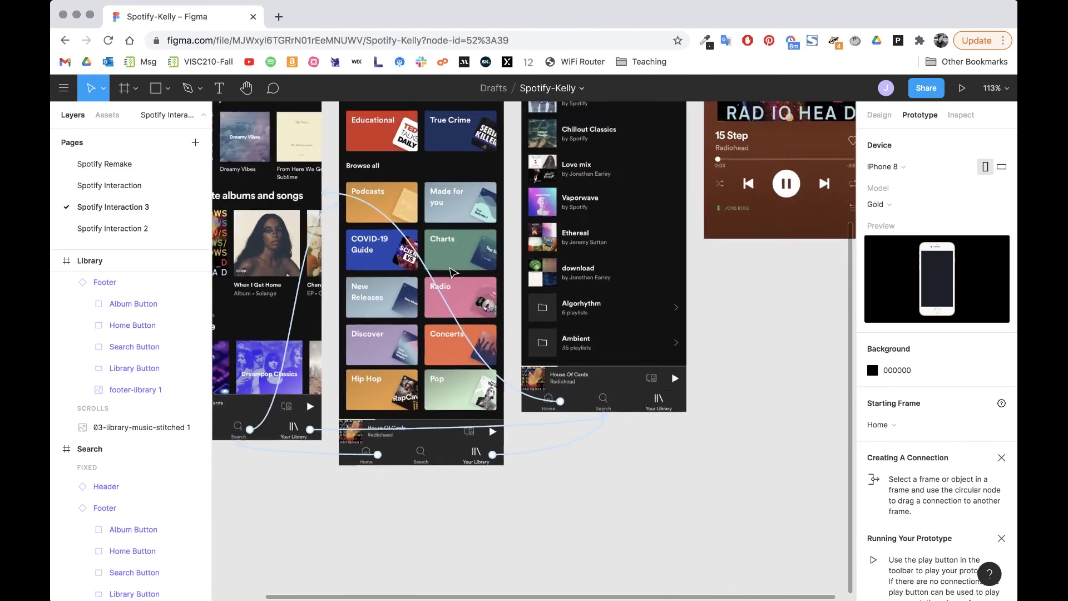
pyautogui.hscroll(4, 452, 271)
pyautogui.hscroll(-8, 362, 334)
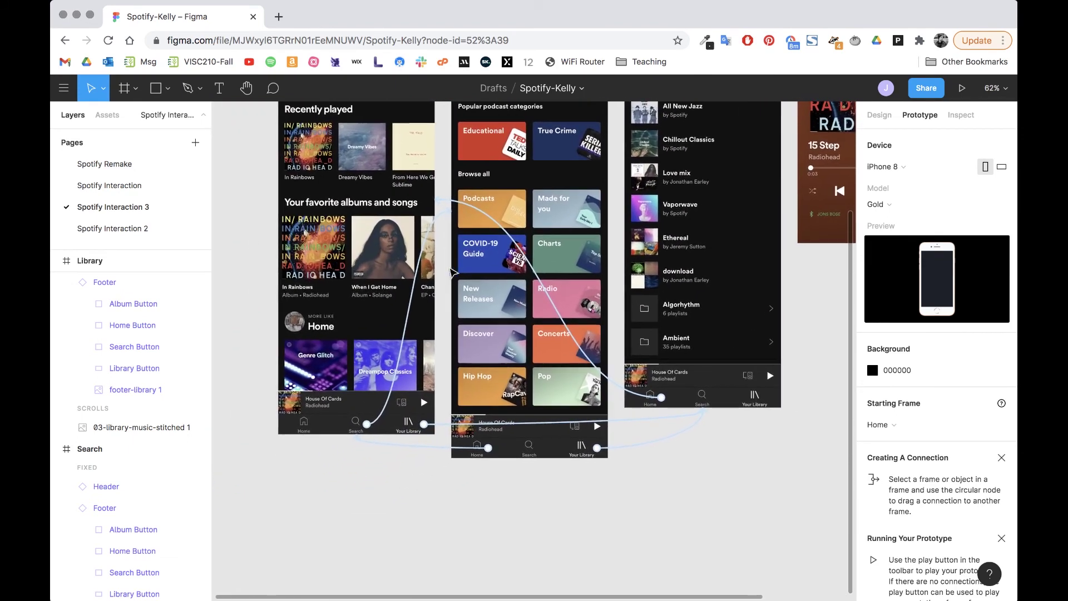
pyautogui.click(300, 409)
pyautogui.scroll(10, 300, 409)
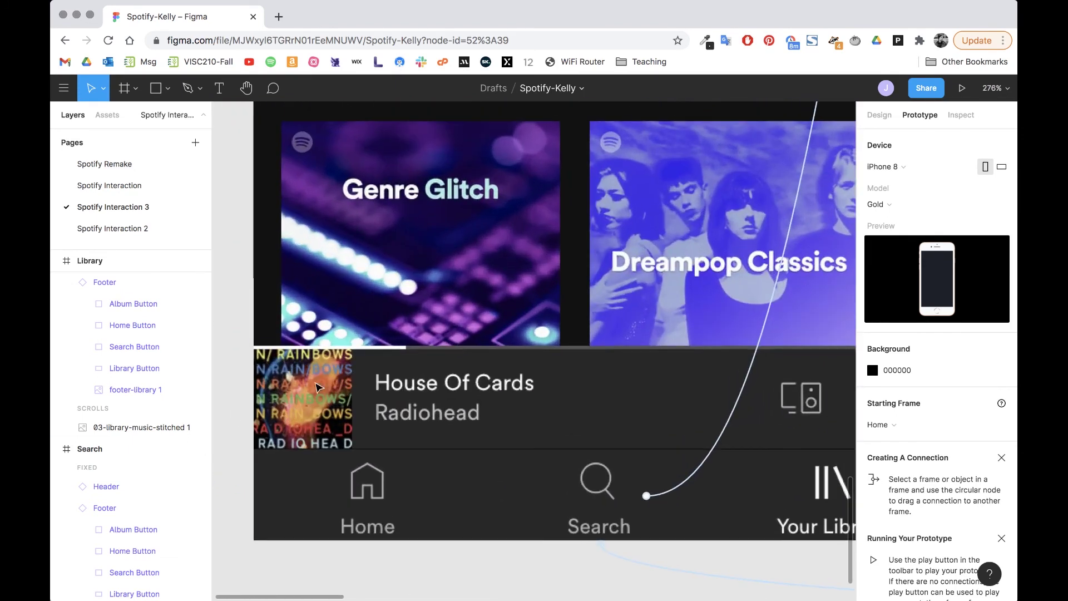
pyautogui.click(307, 402)
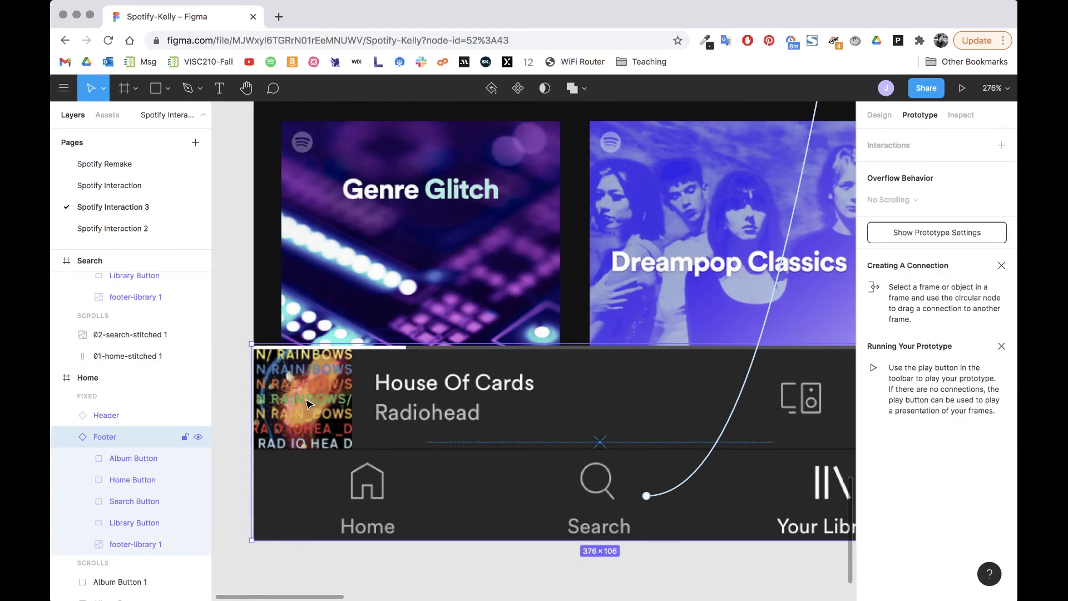
# Link the Home footer's Album Button to the Song frame.
pyautogui.scroll(-6, 308, 402)
pyautogui.click(308, 402)
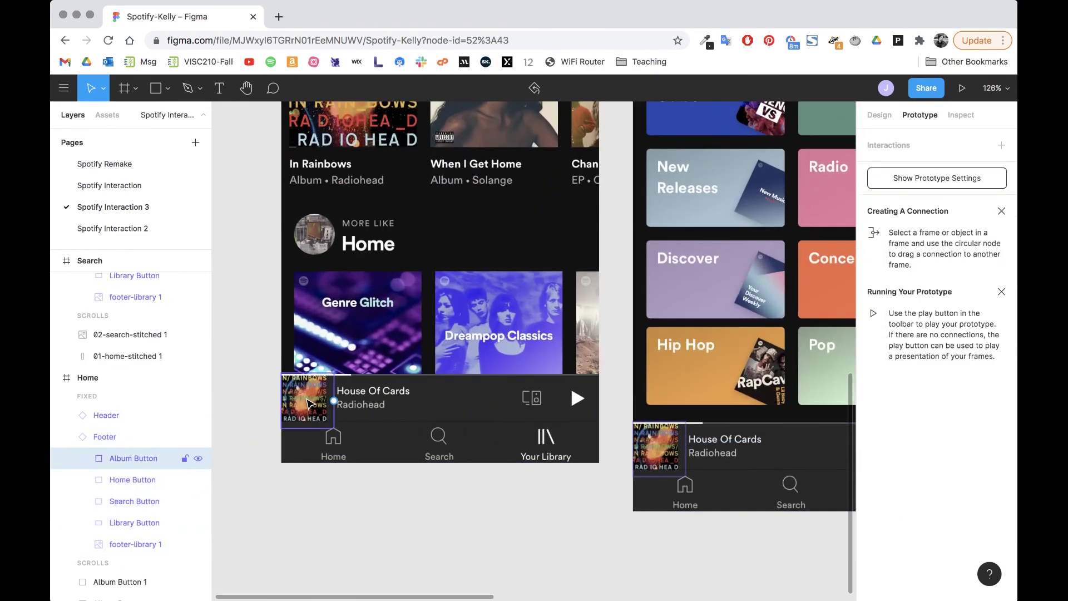
pyautogui.scroll(-5, 335, 401)
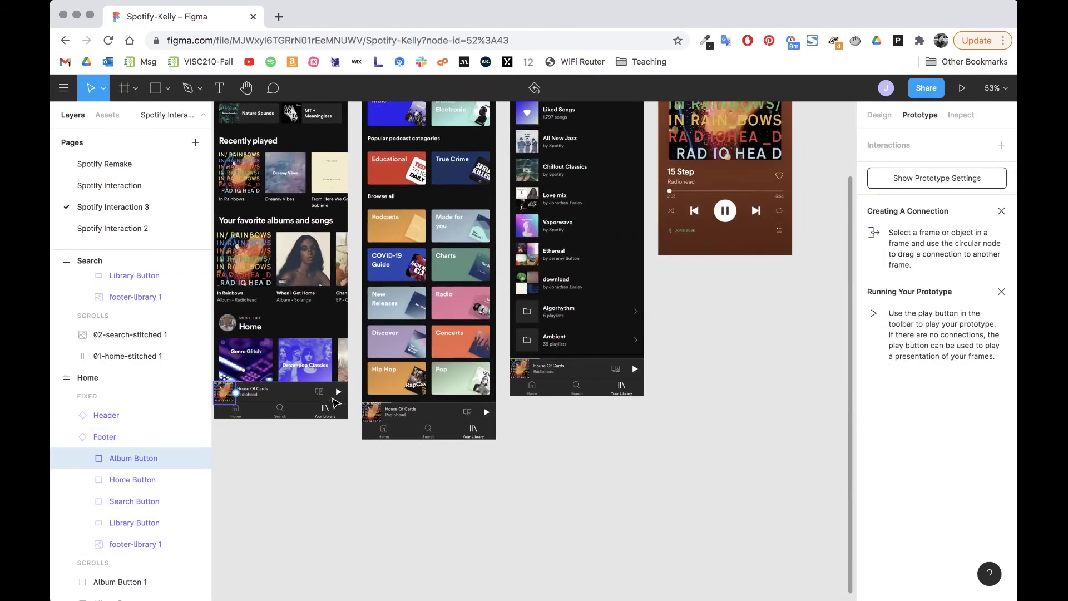
pyautogui.moveTo(236, 393); pyautogui.dragTo(757, 196)
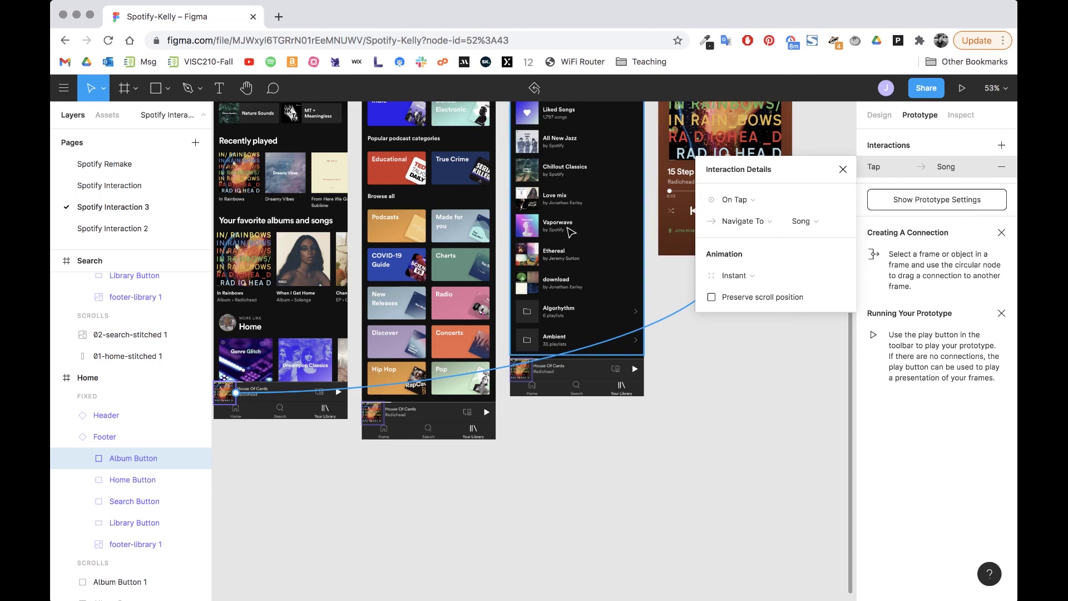
# Set that transition to Slide In upward with Ease Out, 300ms.
pyautogui.scroll(5, 564, 237)
pyautogui.hscroll(5, 564, 237)
pyautogui.scroll(5, 565, 236)
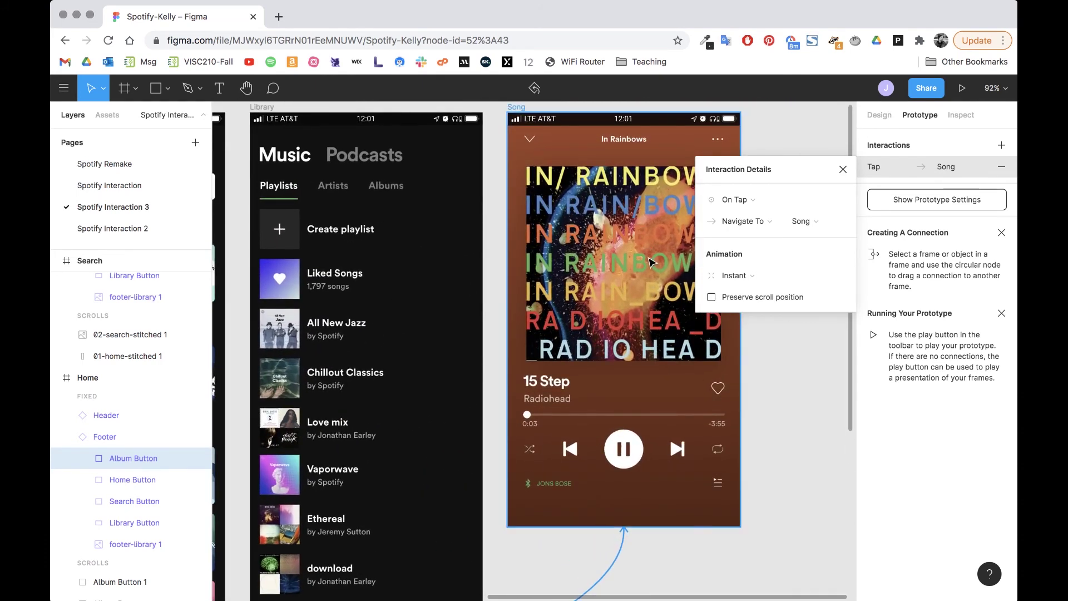
pyautogui.click(765, 275)
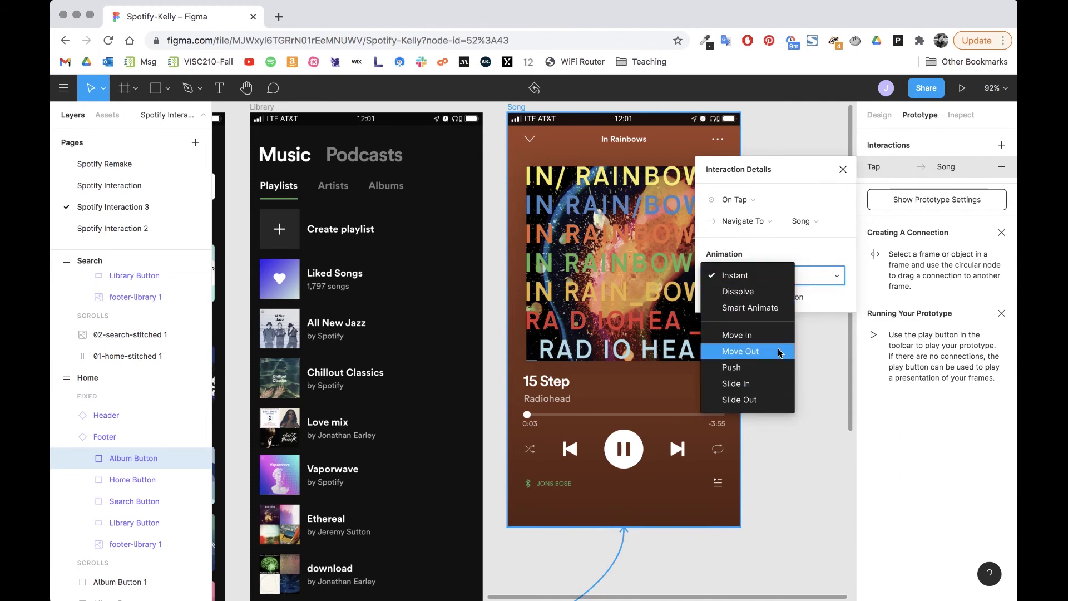
pyautogui.click(756, 382)
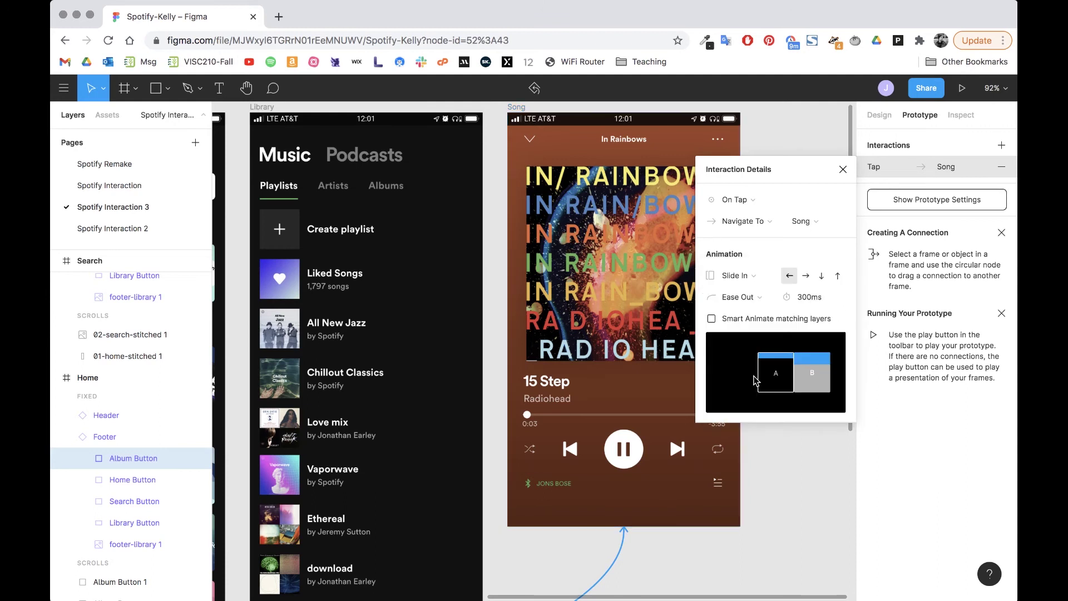
pyautogui.click(838, 277)
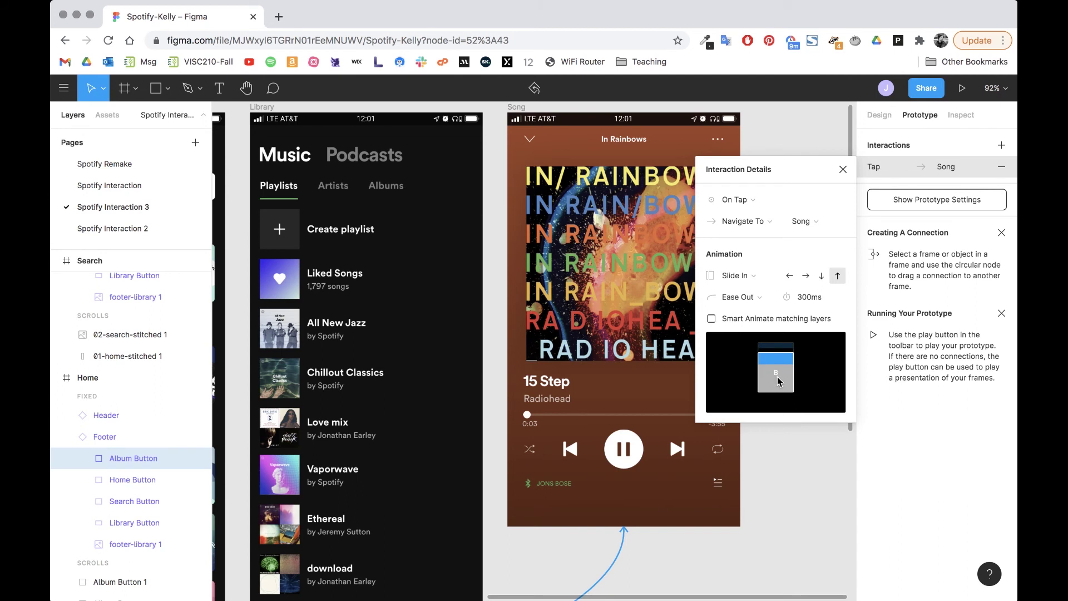
pyautogui.scroll(-5, 609, 437)
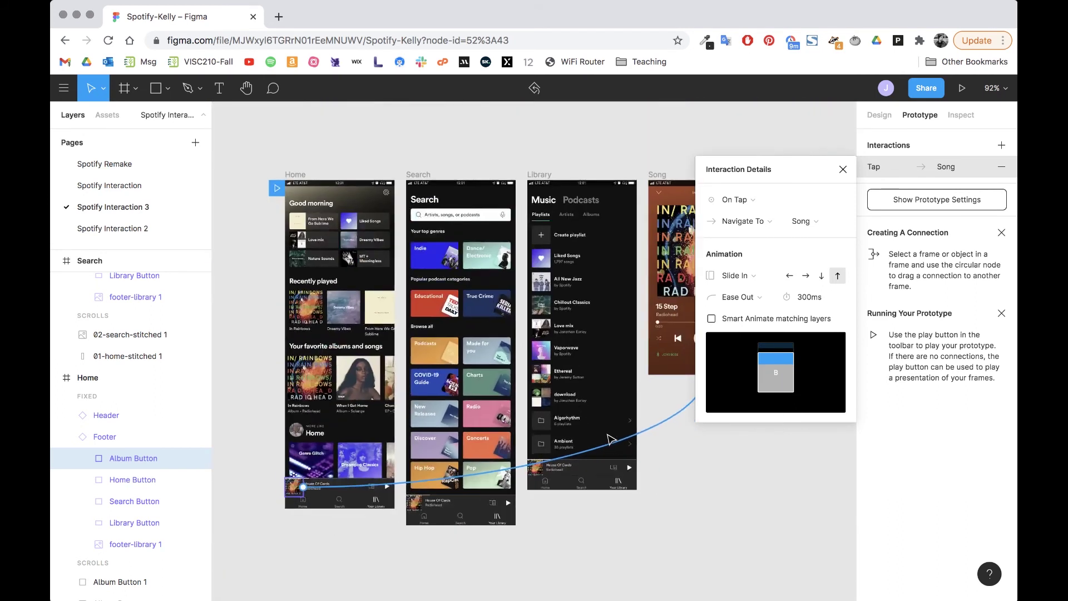
pyautogui.scroll(3, 609, 437)
# Link the Search footer's album art to the Song frame.
pyautogui.click(395, 512)
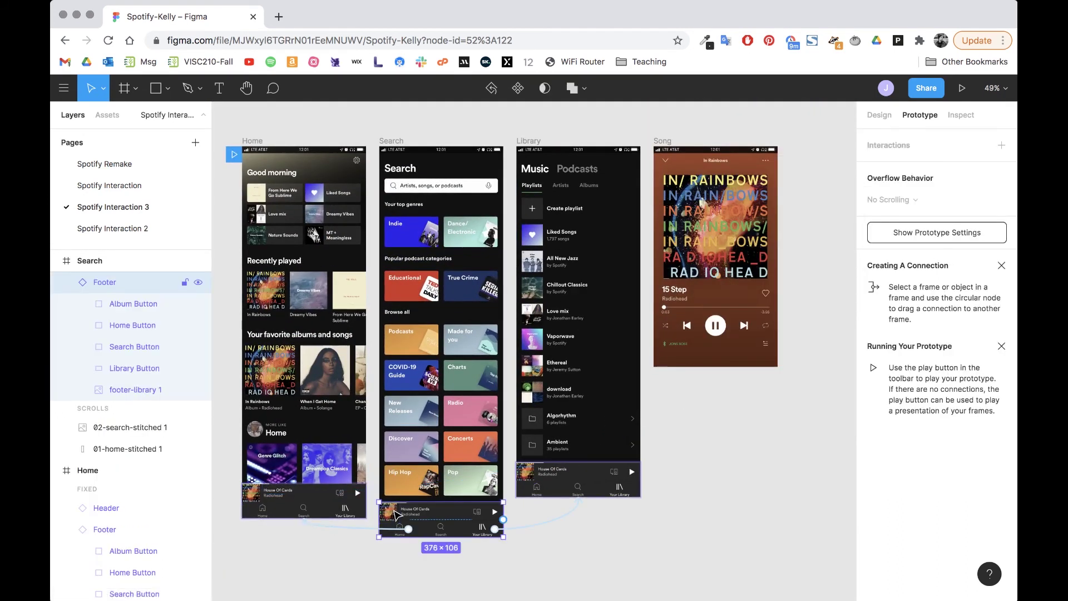
pyautogui.click(396, 515)
pyautogui.moveTo(400, 513); pyautogui.dragTo(718, 301)
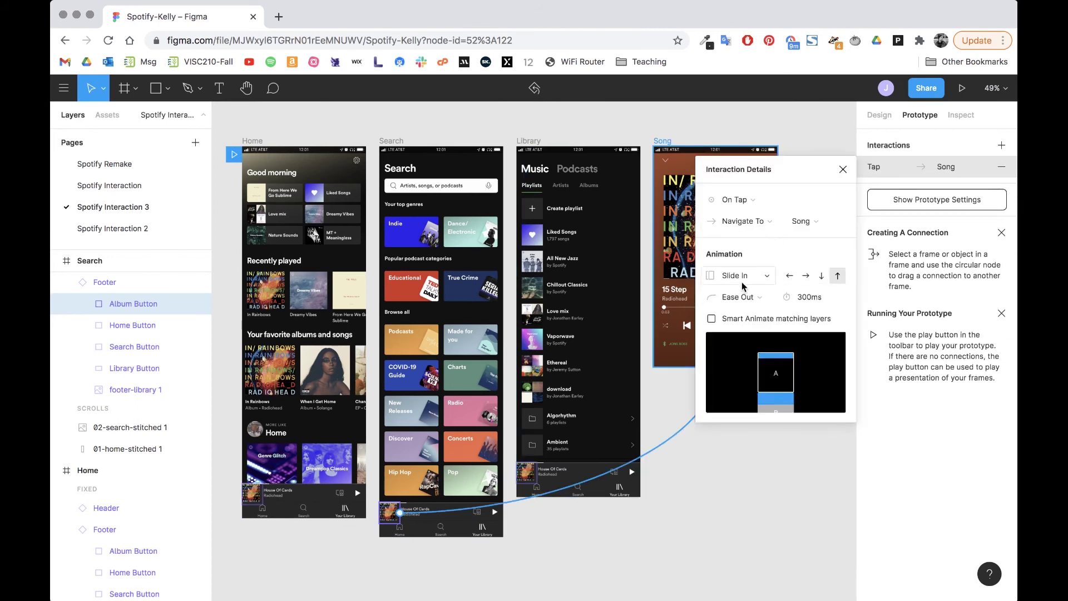
pyautogui.hscroll(3, 660, 460)
pyautogui.scroll(-1, 660, 460)
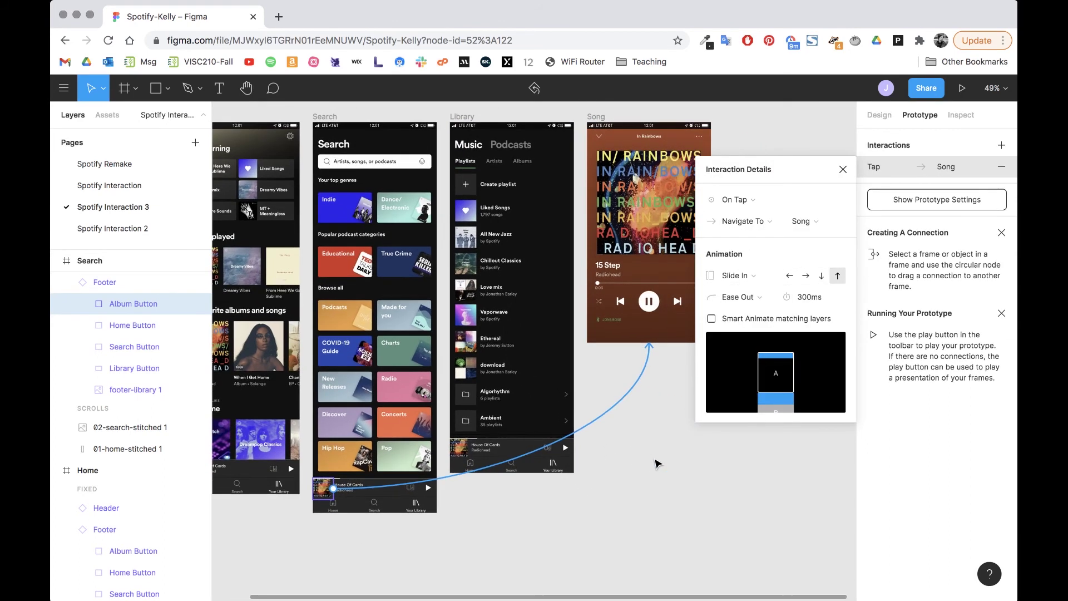
# Link the Library footer's album art to the Song frame with the upward slide.
pyautogui.click(469, 459)
pyautogui.click(468, 456)
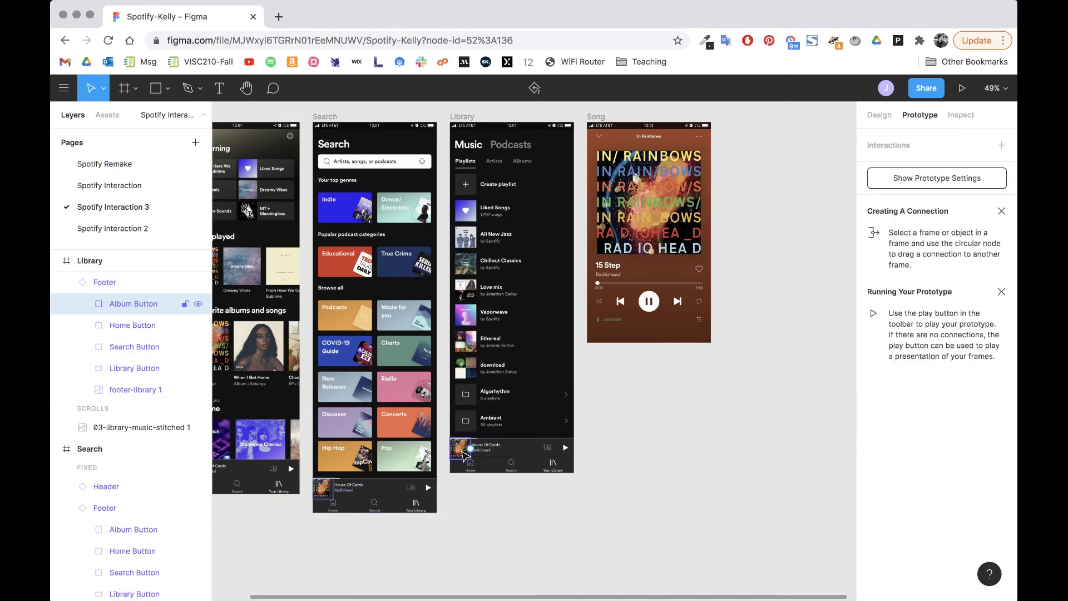
pyautogui.moveTo(471, 448); pyautogui.dragTo(655, 312)
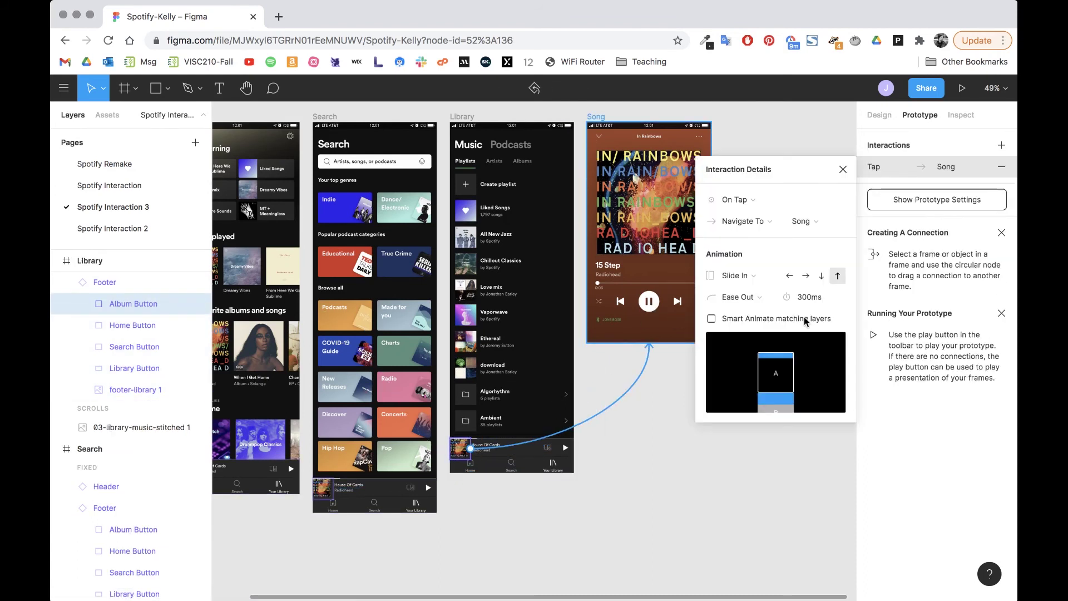
pyautogui.hscroll(-10, 648, 516)
pyautogui.scroll(1, 556, 389)
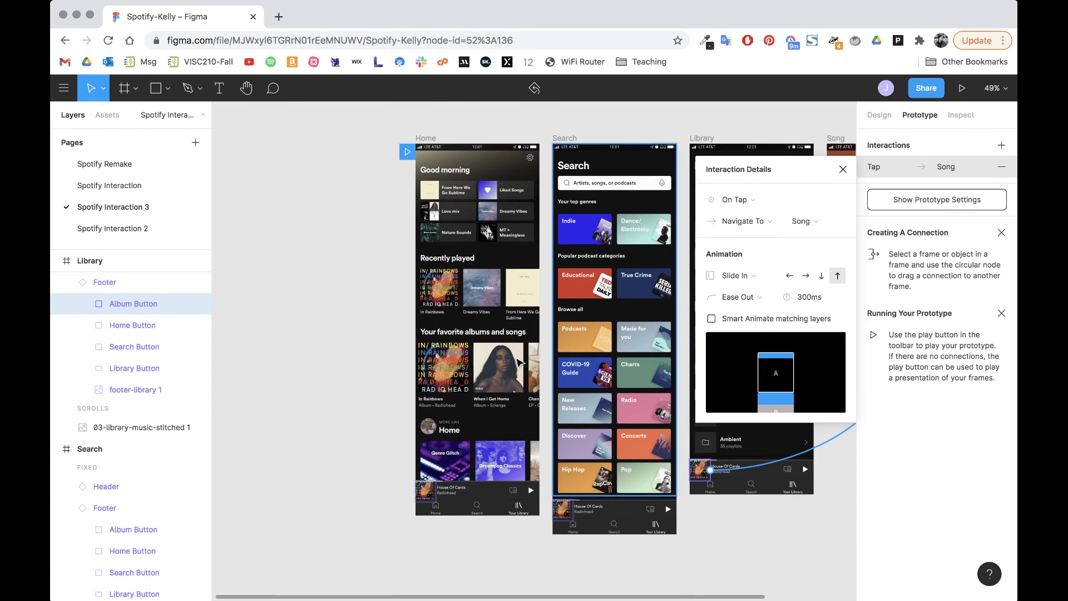
# Review all prototype connections across the four frames.
pyautogui.click(441, 288)
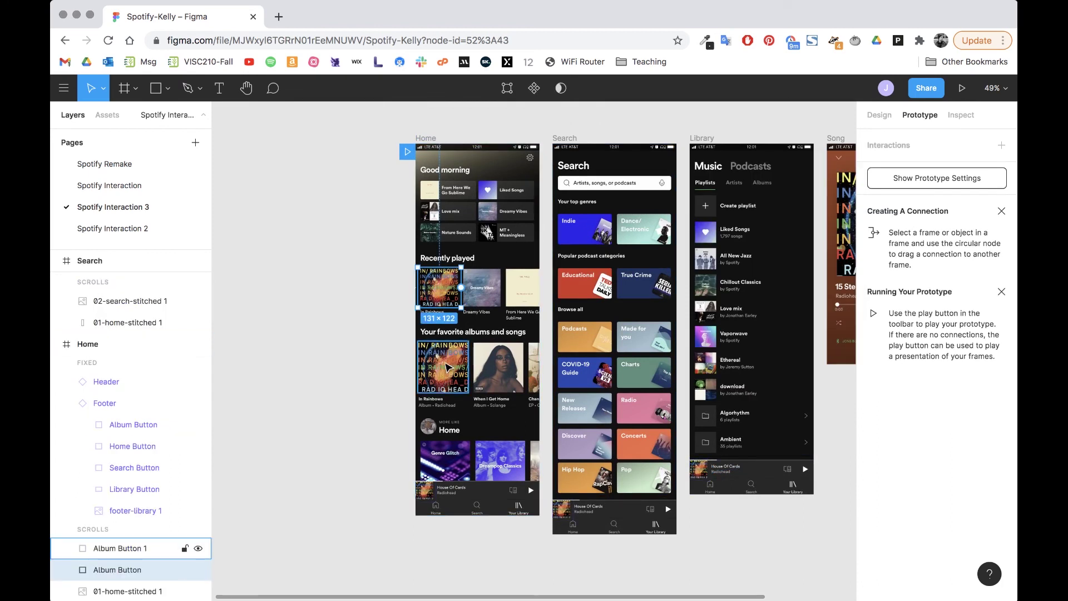
pyautogui.hscroll(3, 455, 304)
pyautogui.scroll(1, 455, 305)
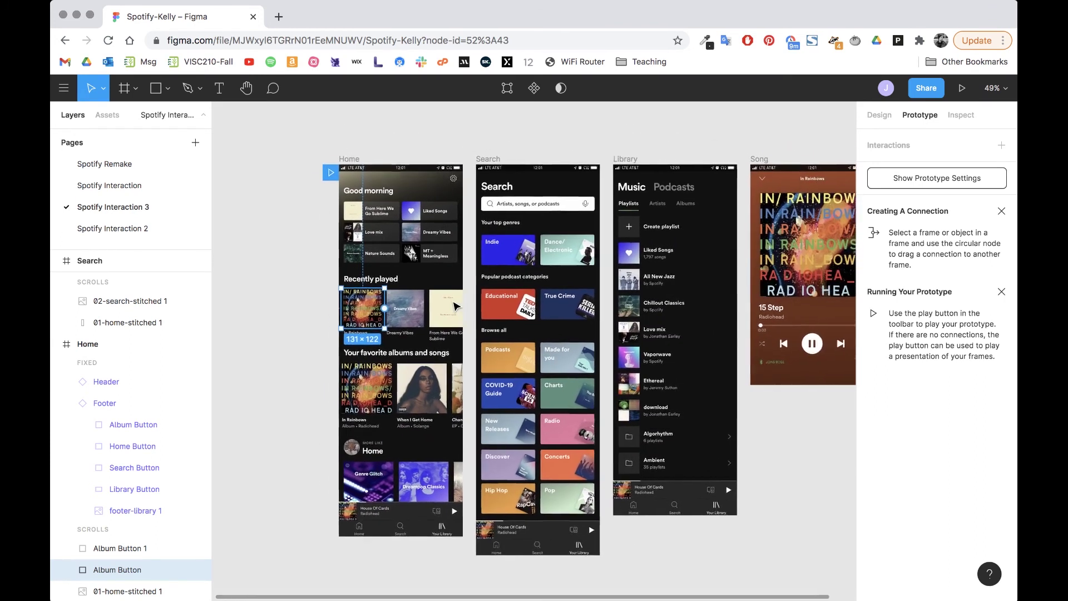
pyautogui.scroll(1, 455, 305)
pyautogui.hscroll(-1, 455, 305)
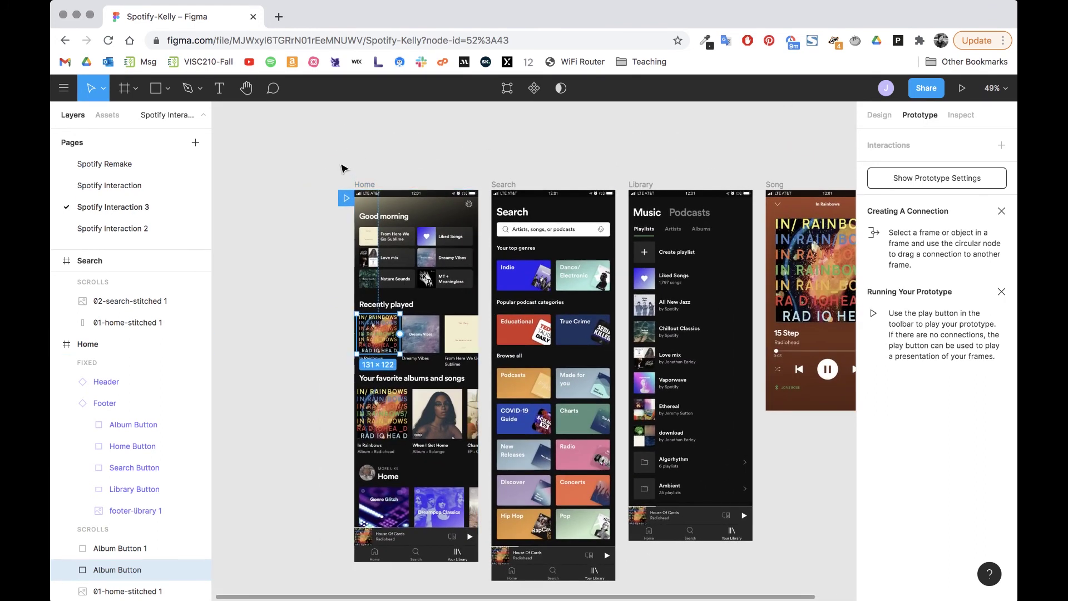
pyautogui.click(343, 168)
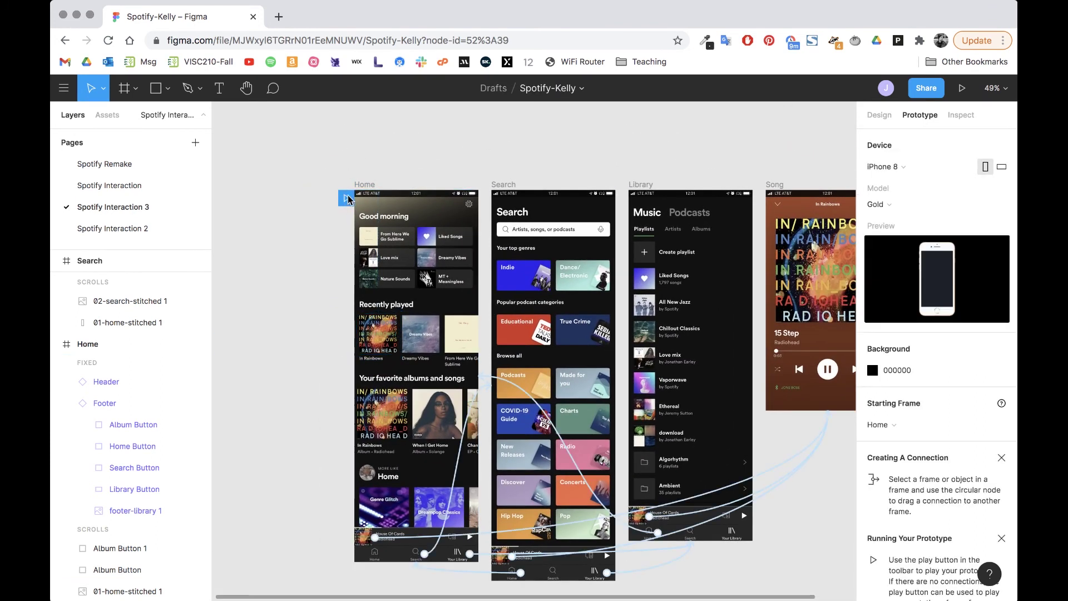
pyautogui.hscroll(3, 577, 333)
pyautogui.scroll(-1, 576, 333)
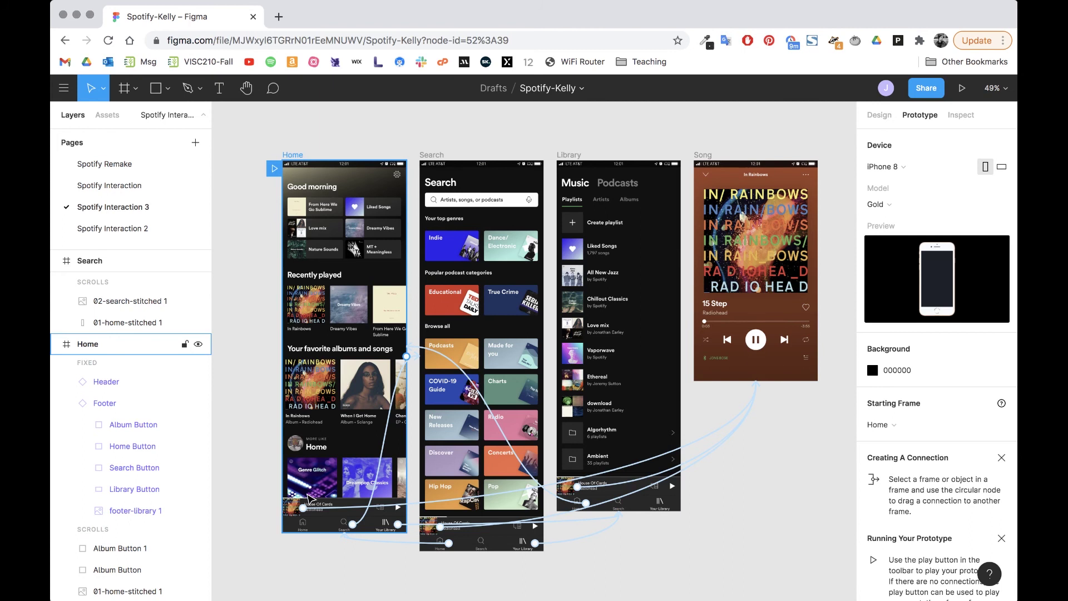
pyautogui.click(274, 168)
pyautogui.moveTo(524, 375); pyautogui.dragTo(530, 257)
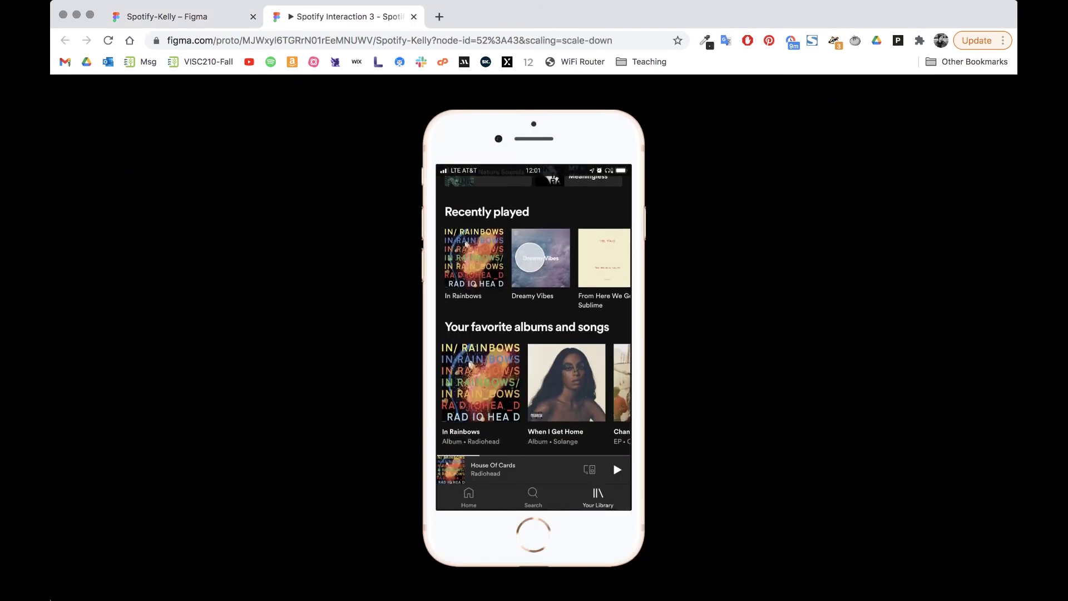
pyautogui.moveTo(549, 382); pyautogui.dragTo(564, 572)
pyautogui.moveTo(567, 363); pyautogui.dragTo(571, 296)
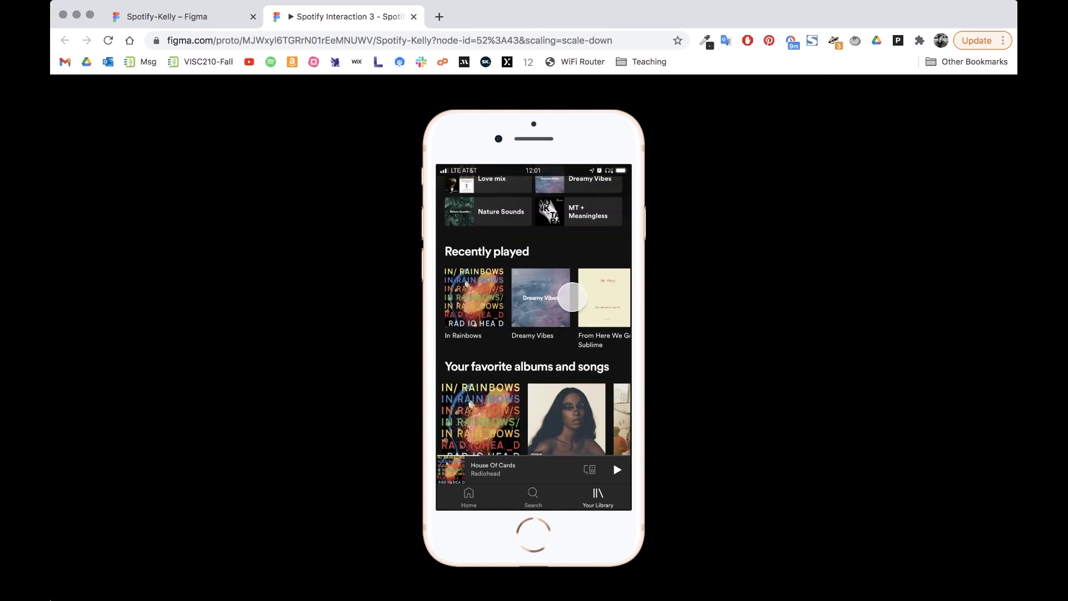
pyautogui.click(528, 491)
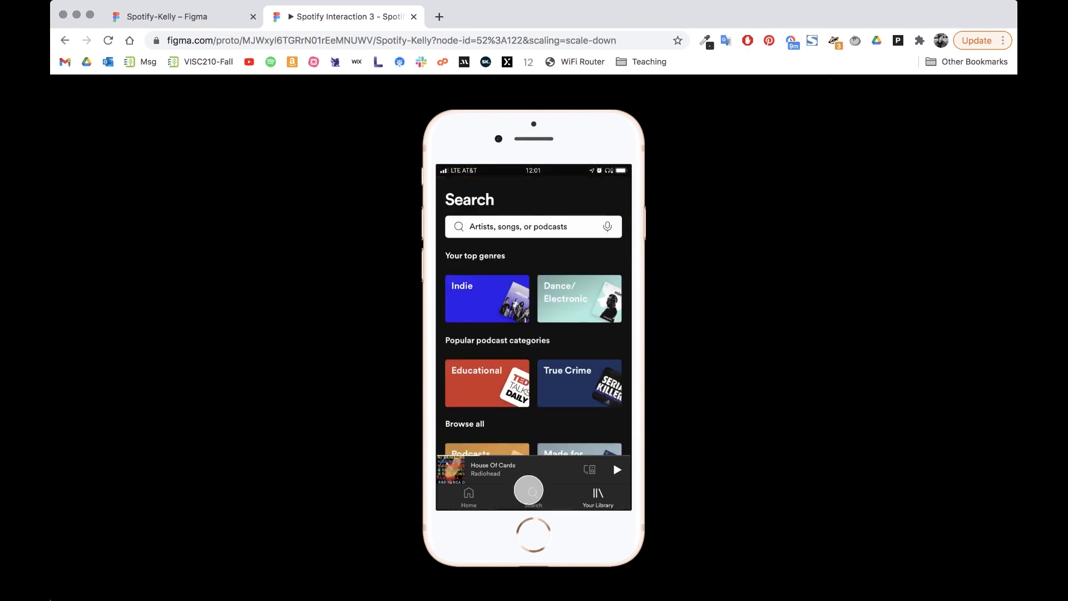
pyautogui.moveTo(558, 351); pyautogui.dragTo(556, 127)
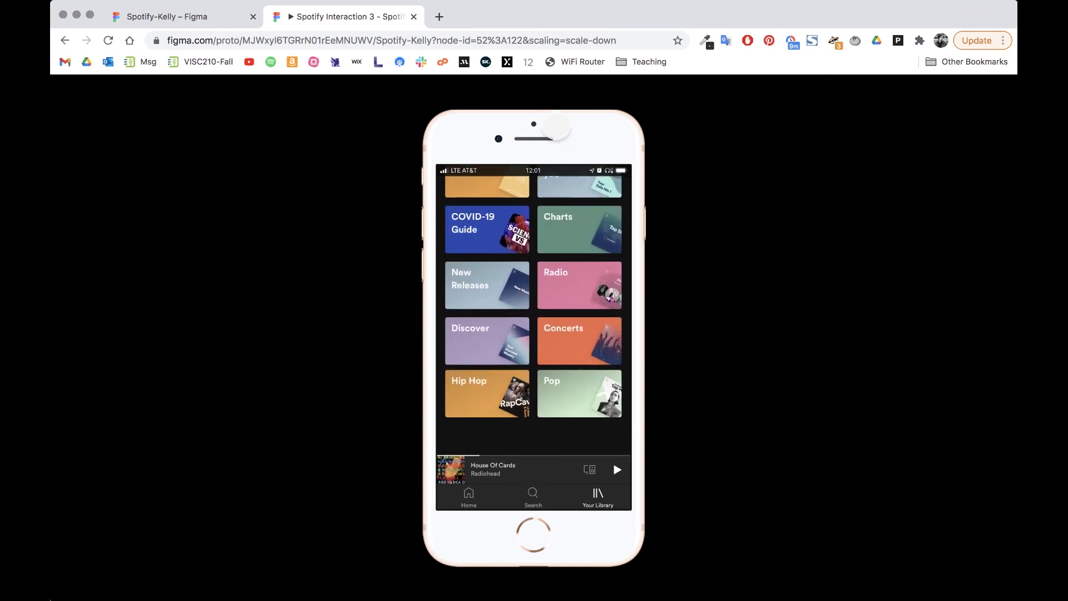
pyautogui.moveTo(556, 233); pyautogui.dragTo(556, 445)
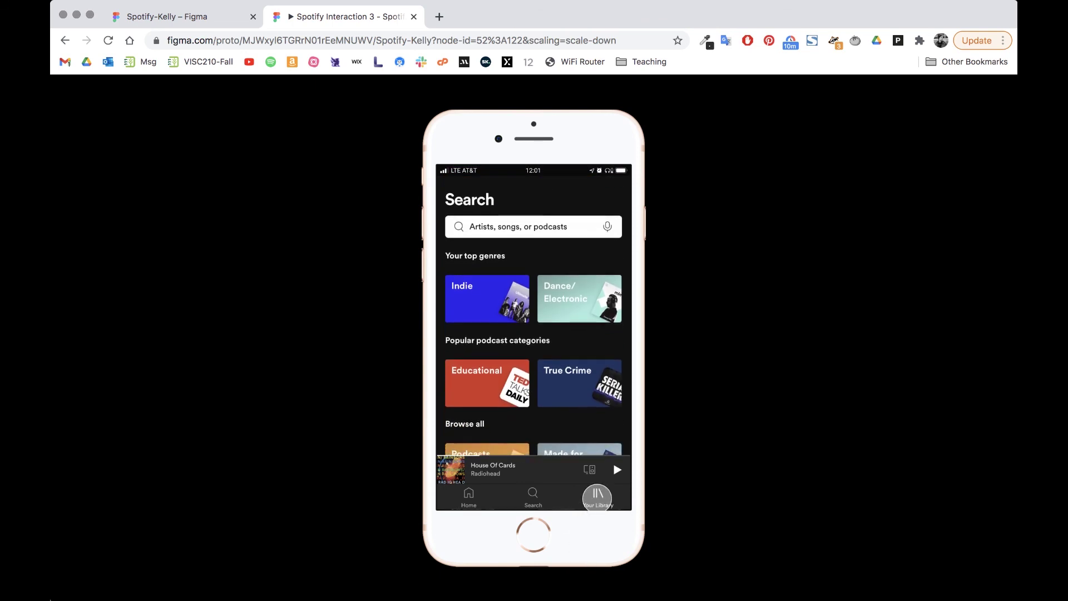
pyautogui.click(596, 497)
pyautogui.moveTo(539, 377); pyautogui.dragTo(560, 162)
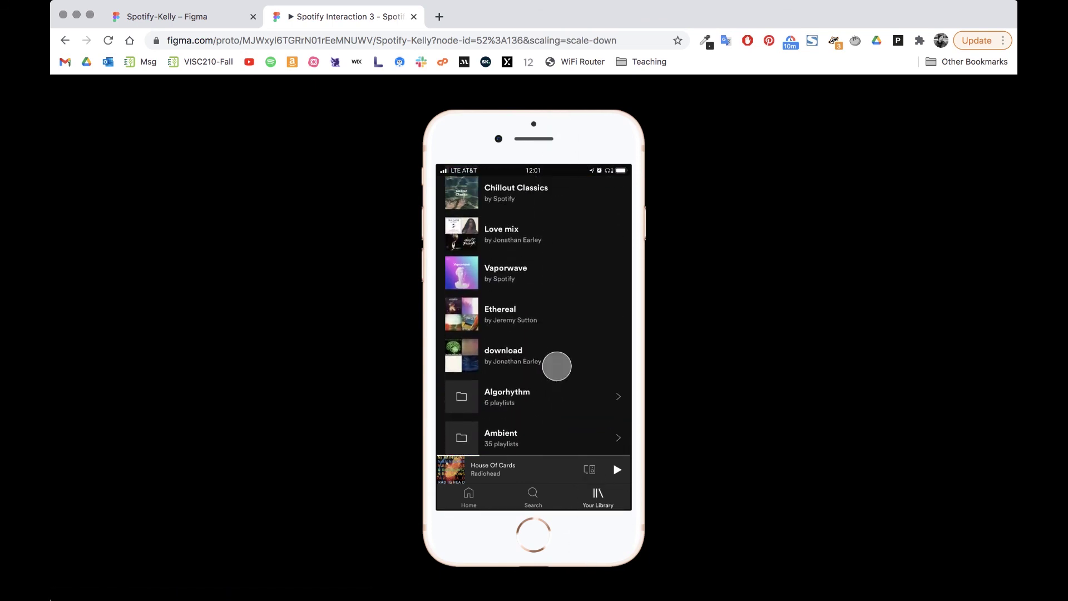
pyautogui.moveTo(556, 366); pyautogui.dragTo(553, 441)
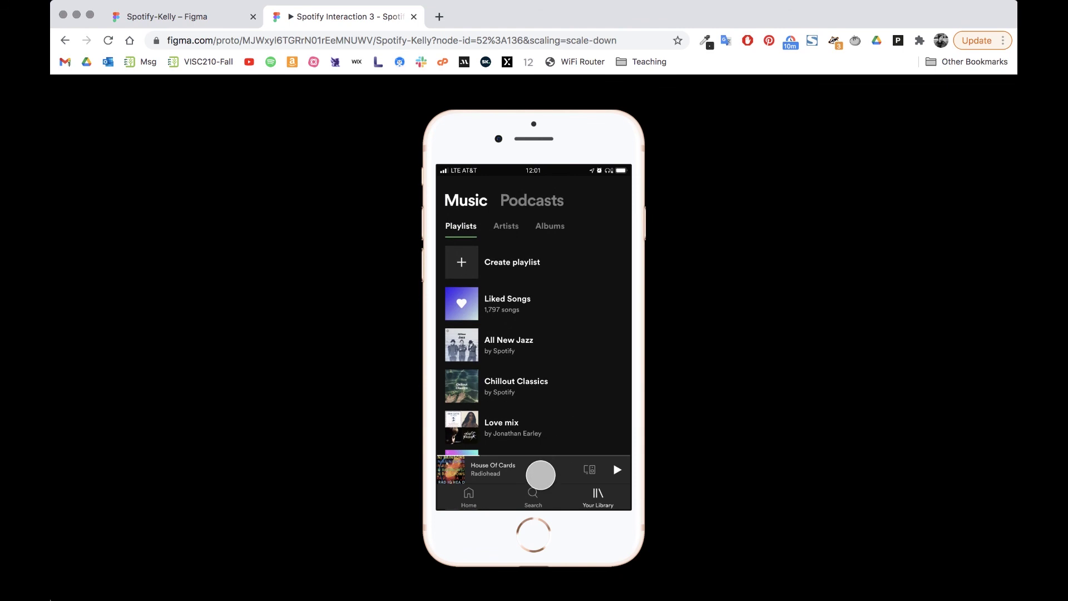
pyautogui.click(536, 497)
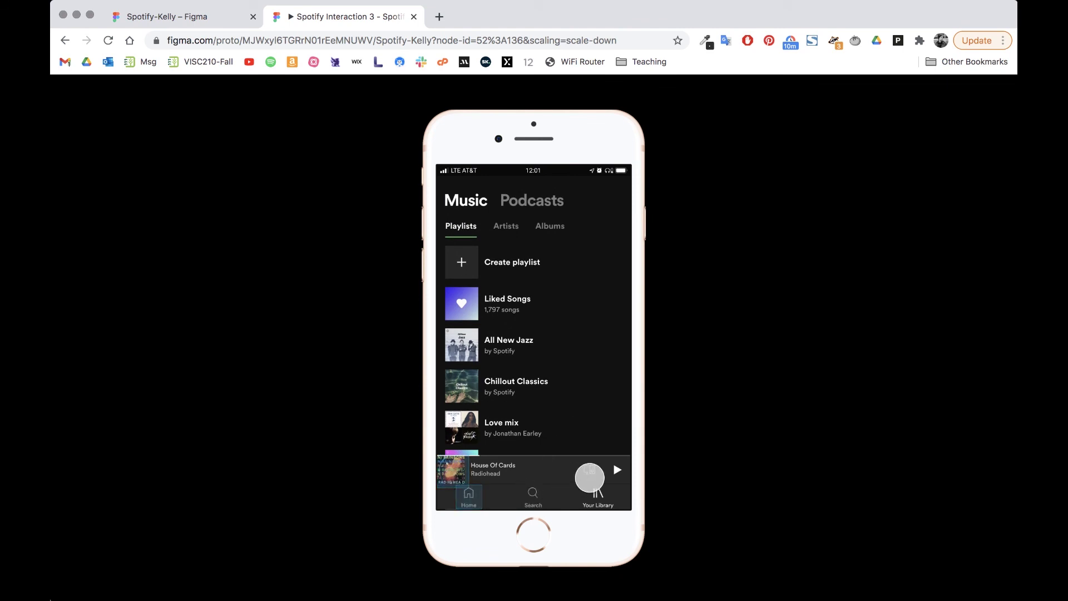
pyautogui.click(540, 492)
pyautogui.click(537, 491)
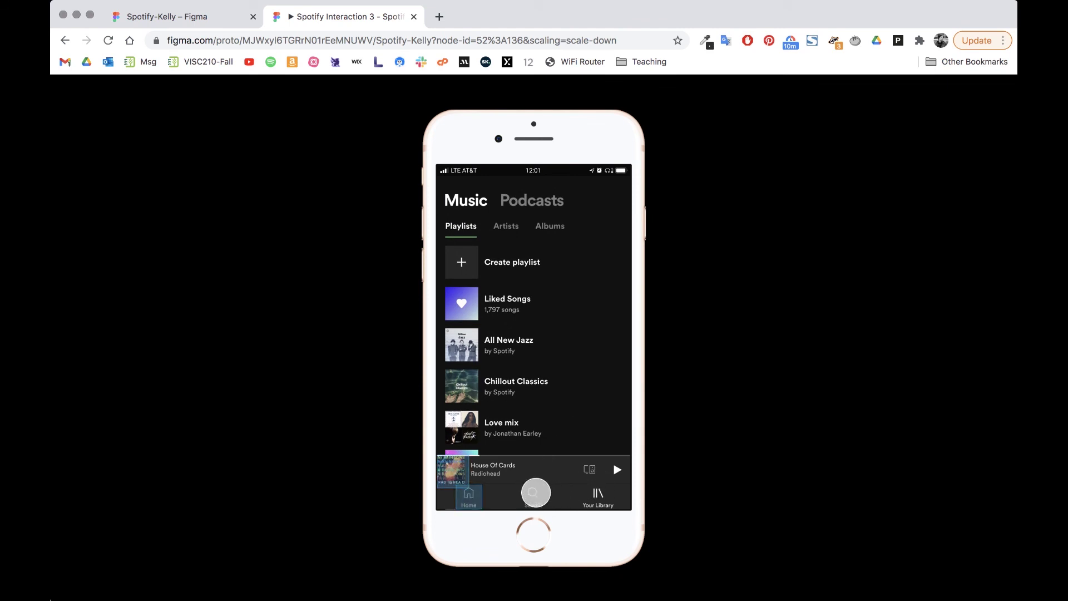
pyautogui.moveTo(562, 388); pyautogui.dragTo(560, 493)
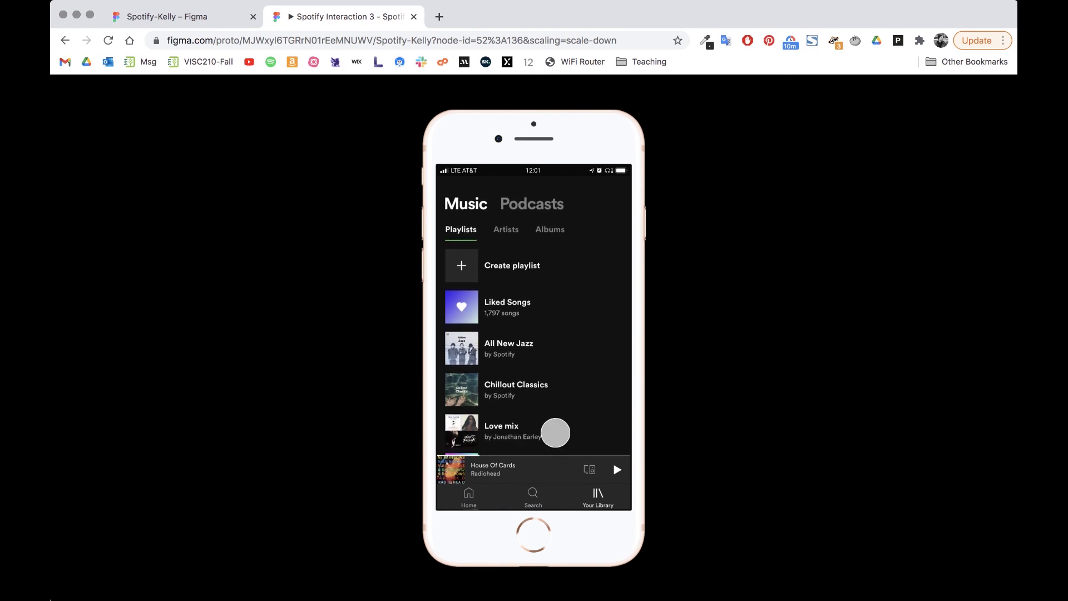
pyautogui.moveTo(556, 431); pyautogui.dragTo(558, 341)
pyautogui.click(594, 495)
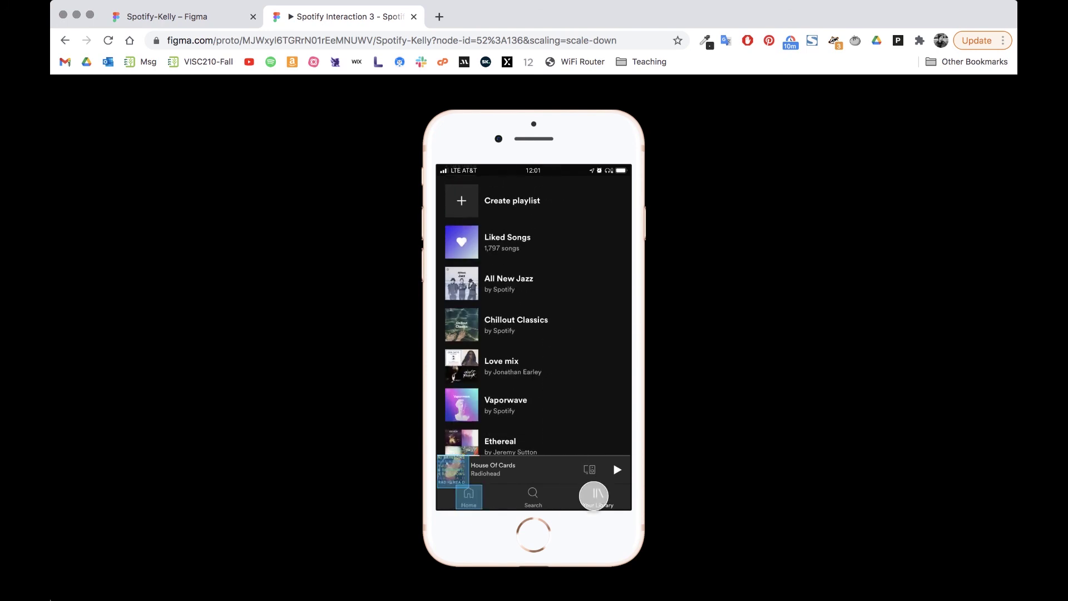
pyautogui.click(470, 496)
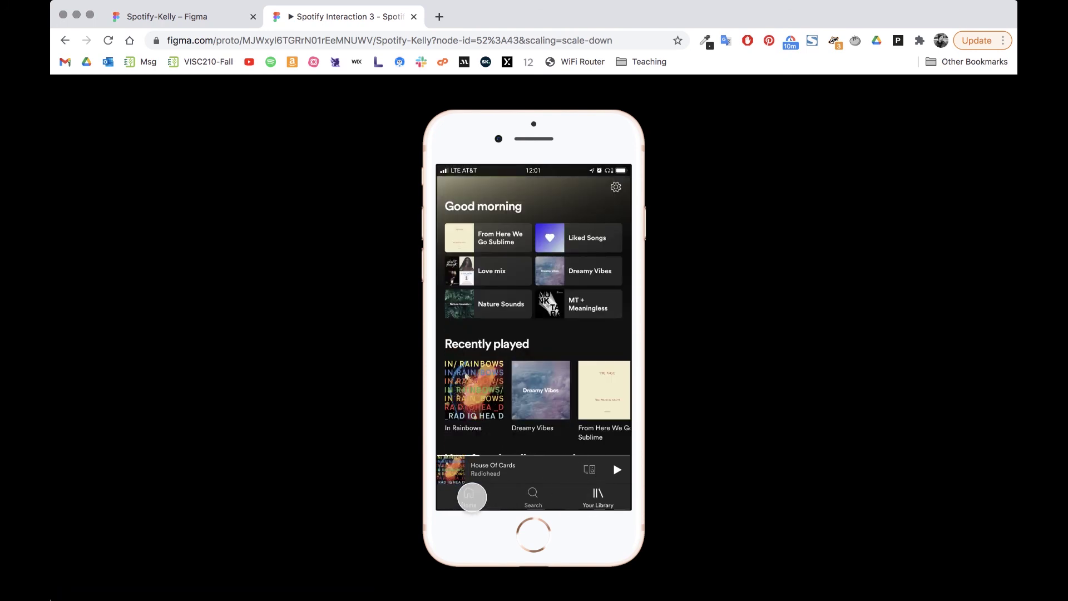
pyautogui.click(450, 468)
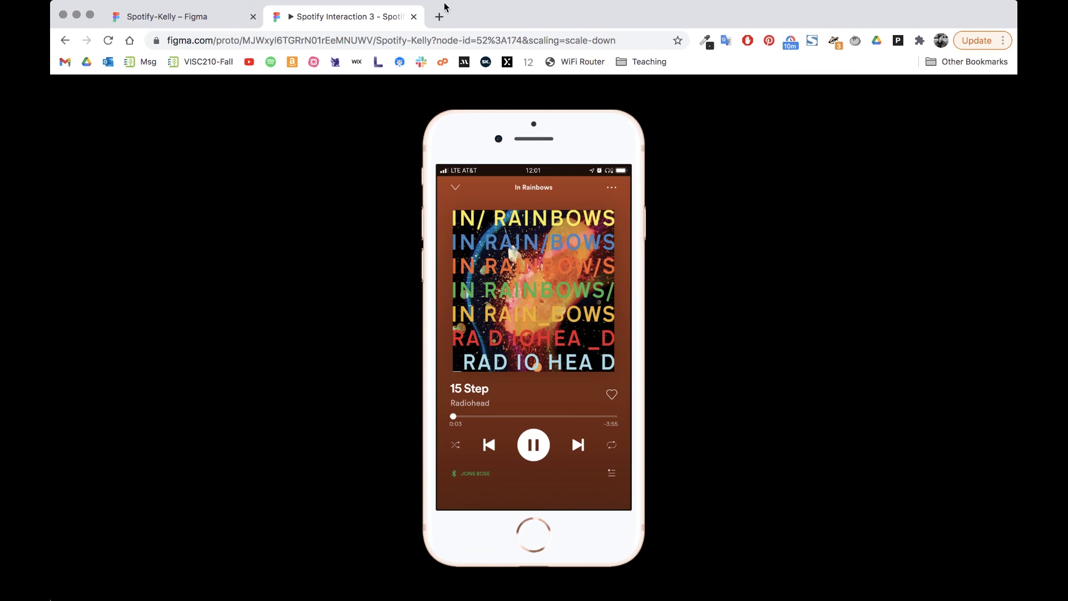
pyautogui.click(414, 17)
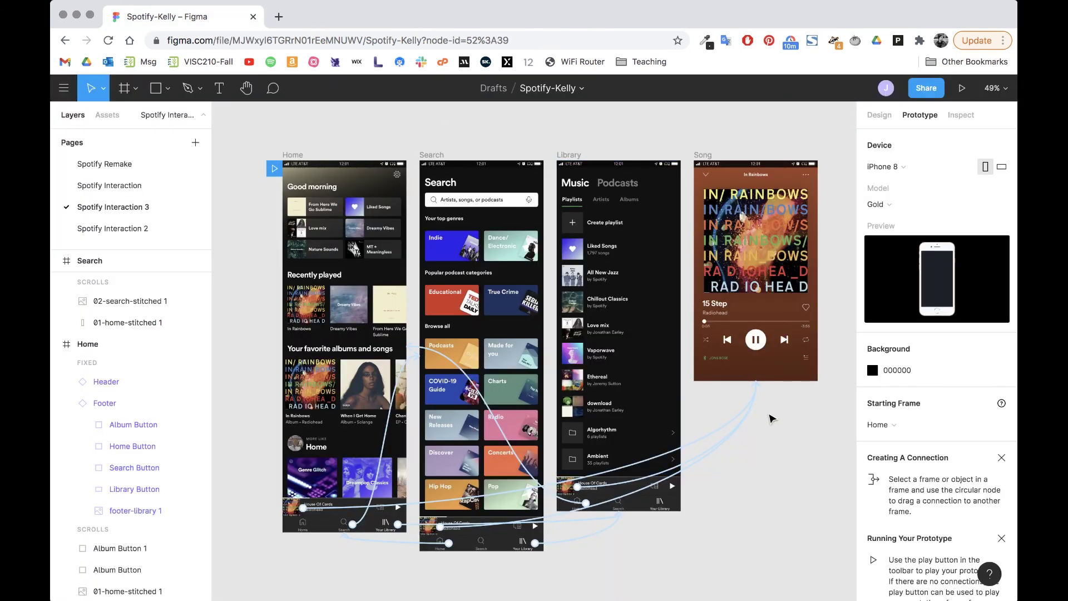
# Link the Library footer's Search Button to the Search frame with an Instant transition.
pyautogui.scroll(8, 639, 445)
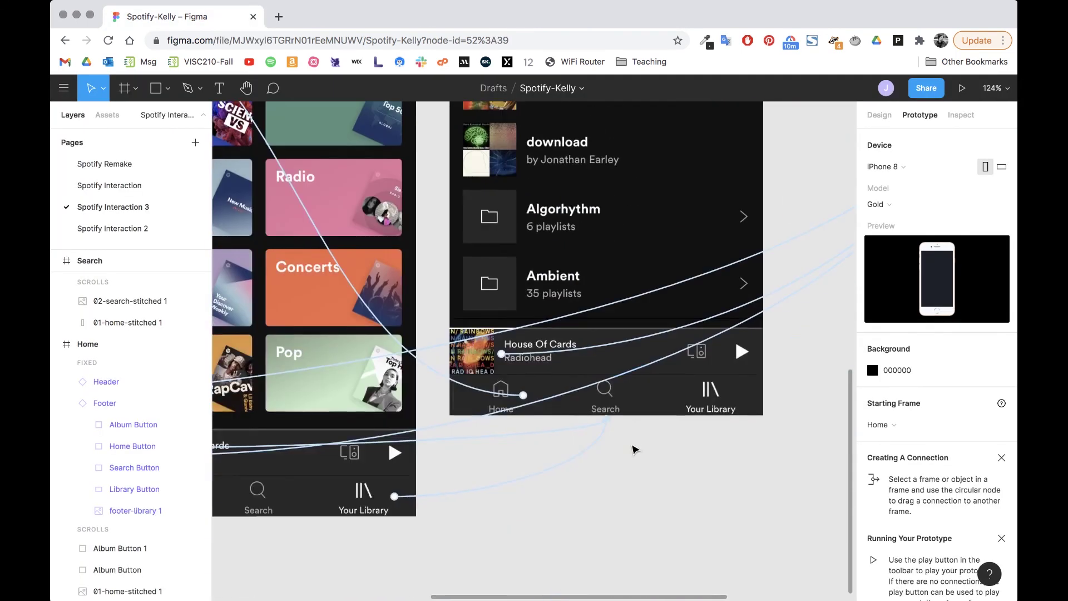
pyautogui.doubleClick(505, 395)
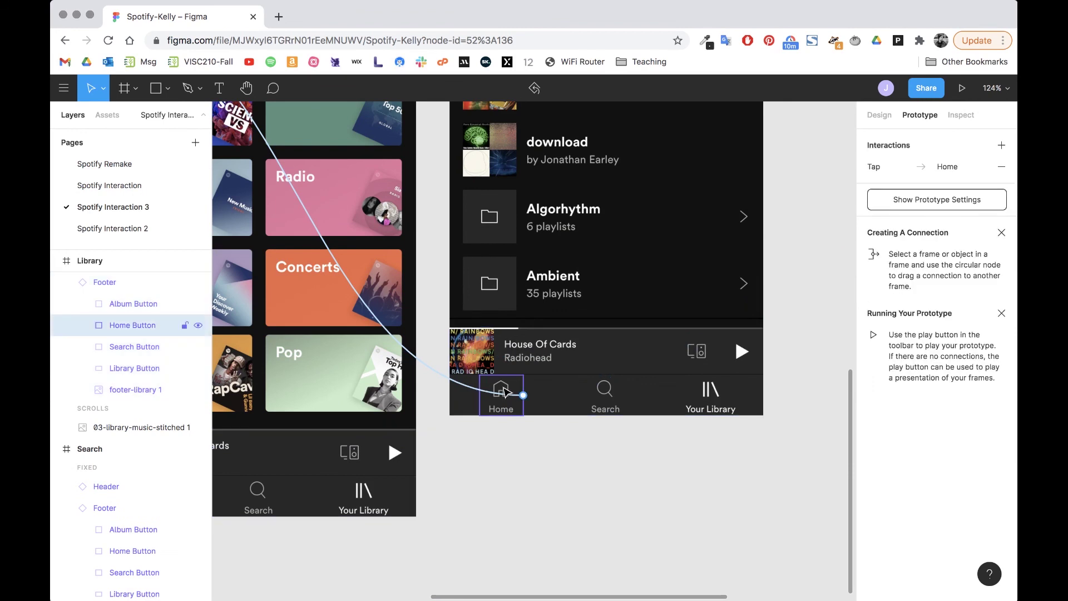
pyautogui.click(608, 410)
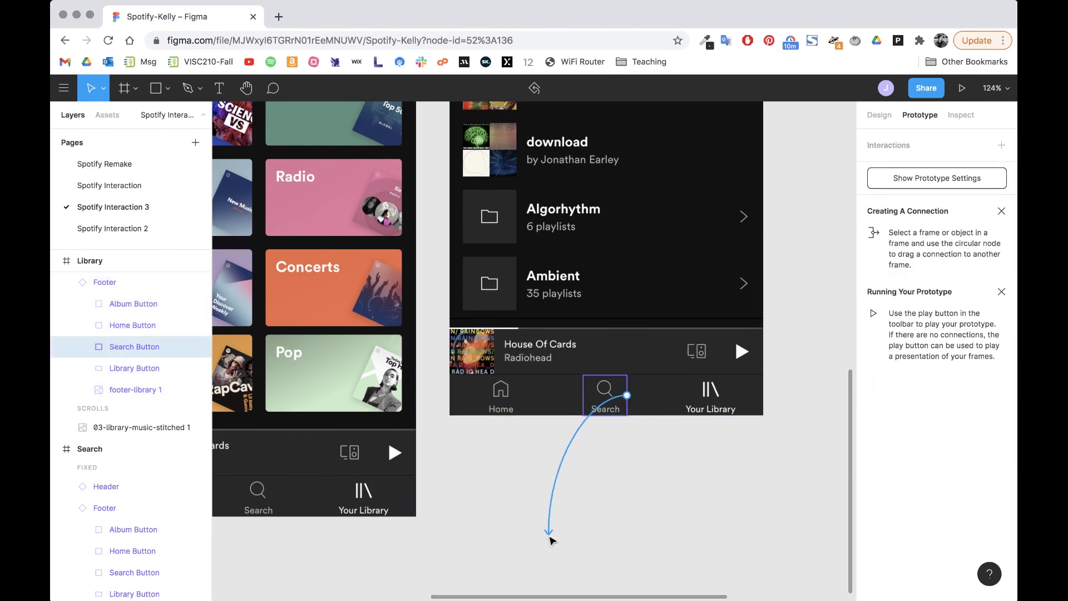
pyautogui.moveTo(550, 540); pyautogui.dragTo(357, 448)
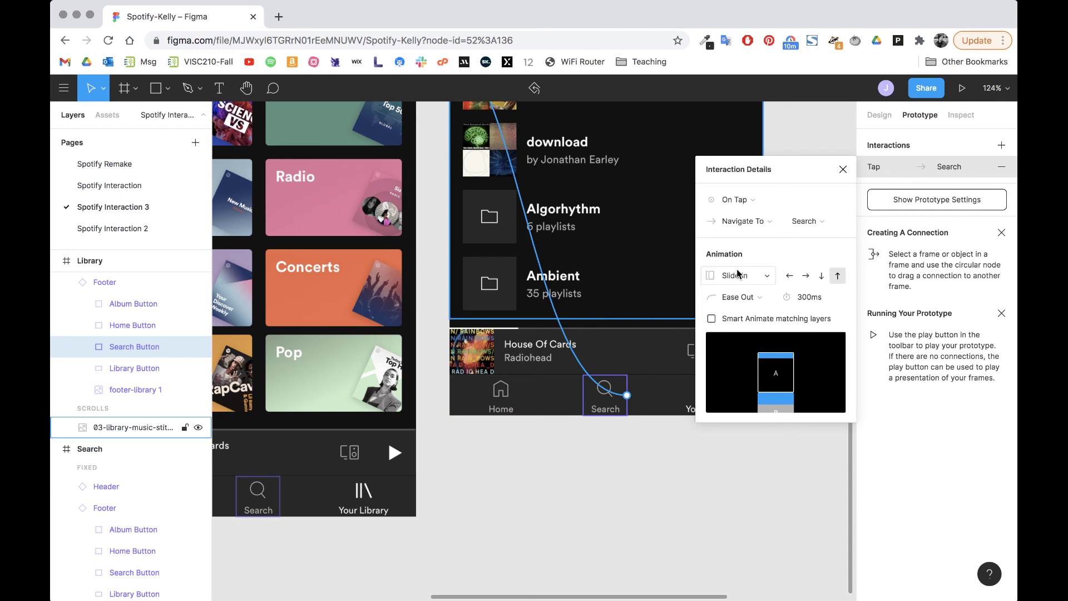
pyautogui.click(751, 280)
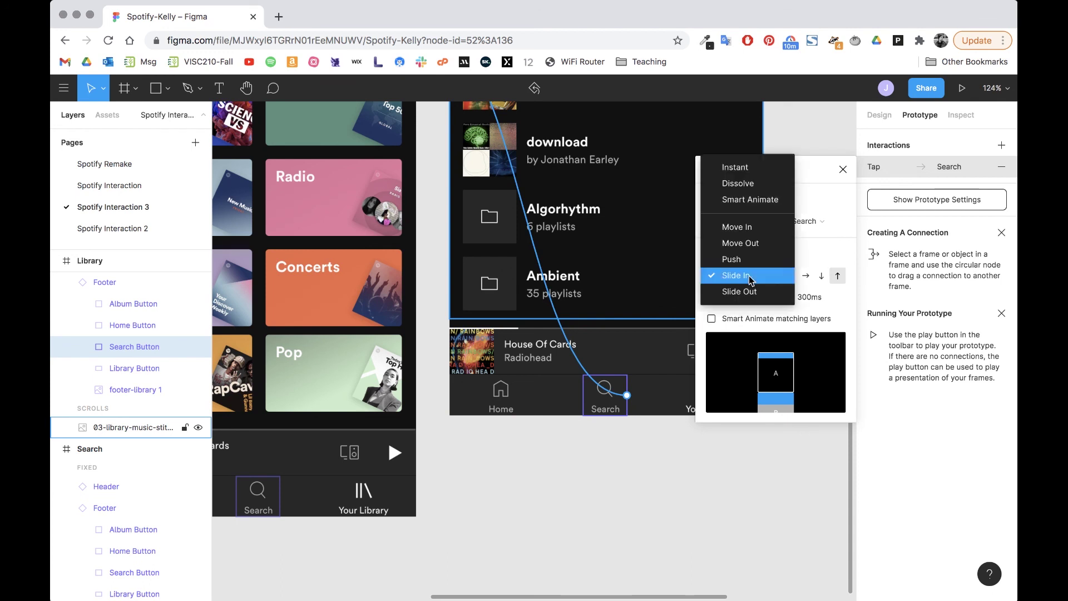
pyautogui.click(745, 171)
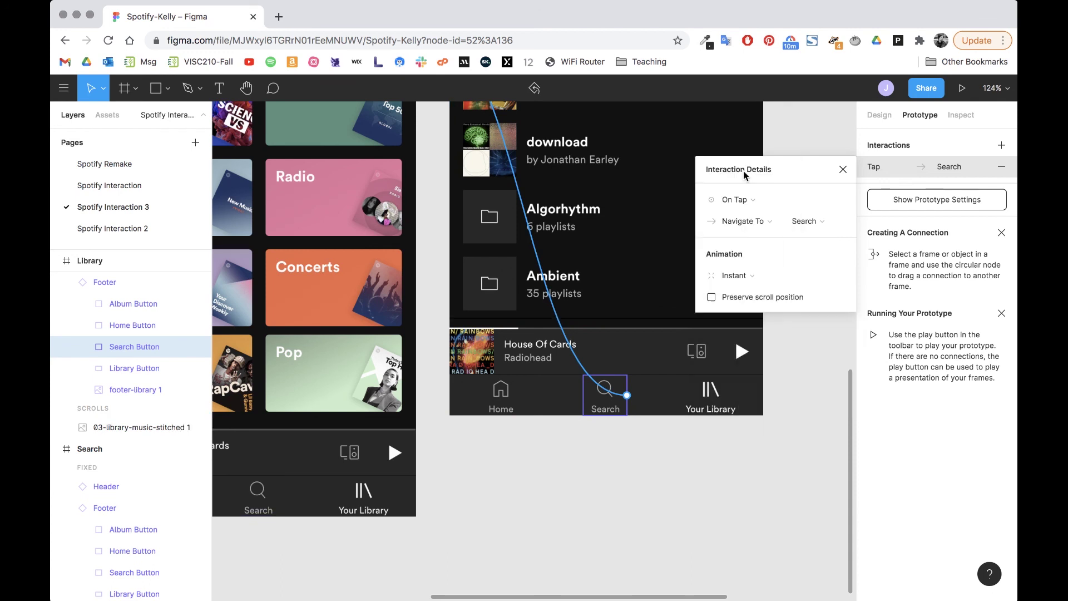
pyautogui.click(670, 426)
pyautogui.hotkey('shift', '1')
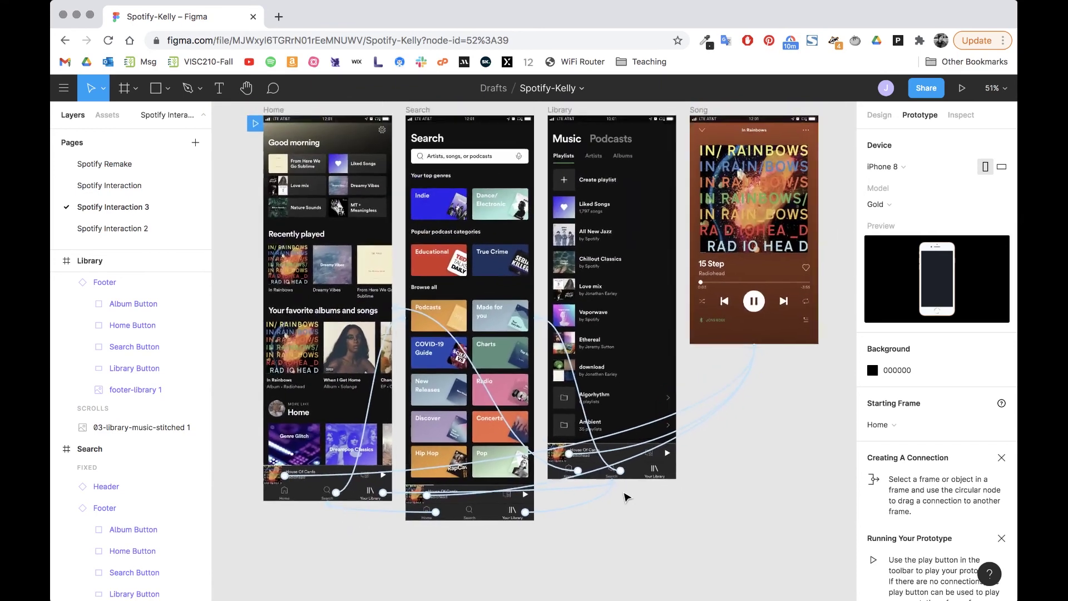
pyautogui.hscroll(2, 627, 496)
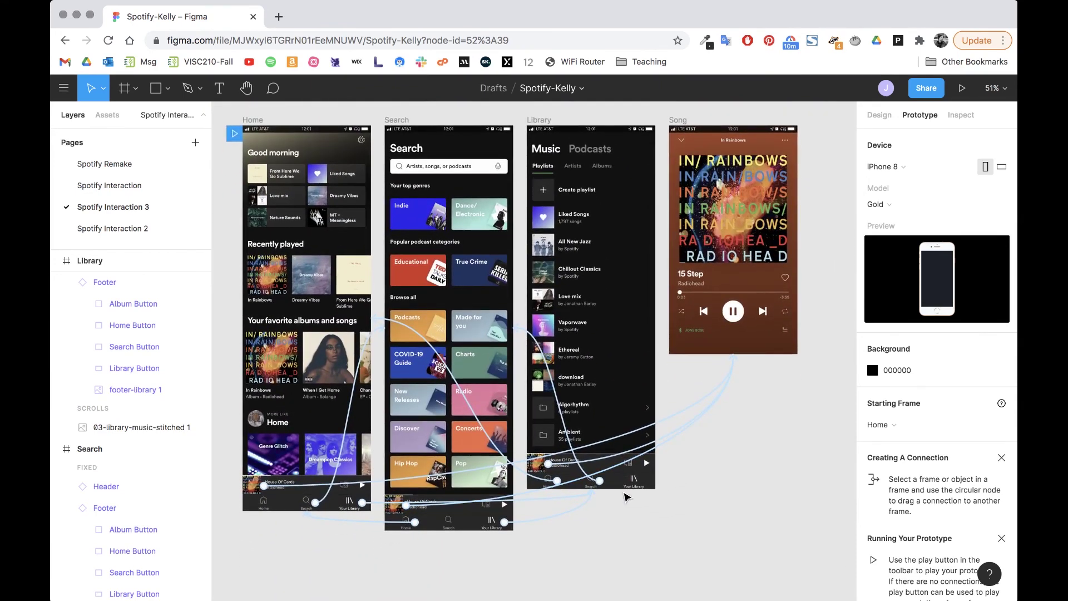